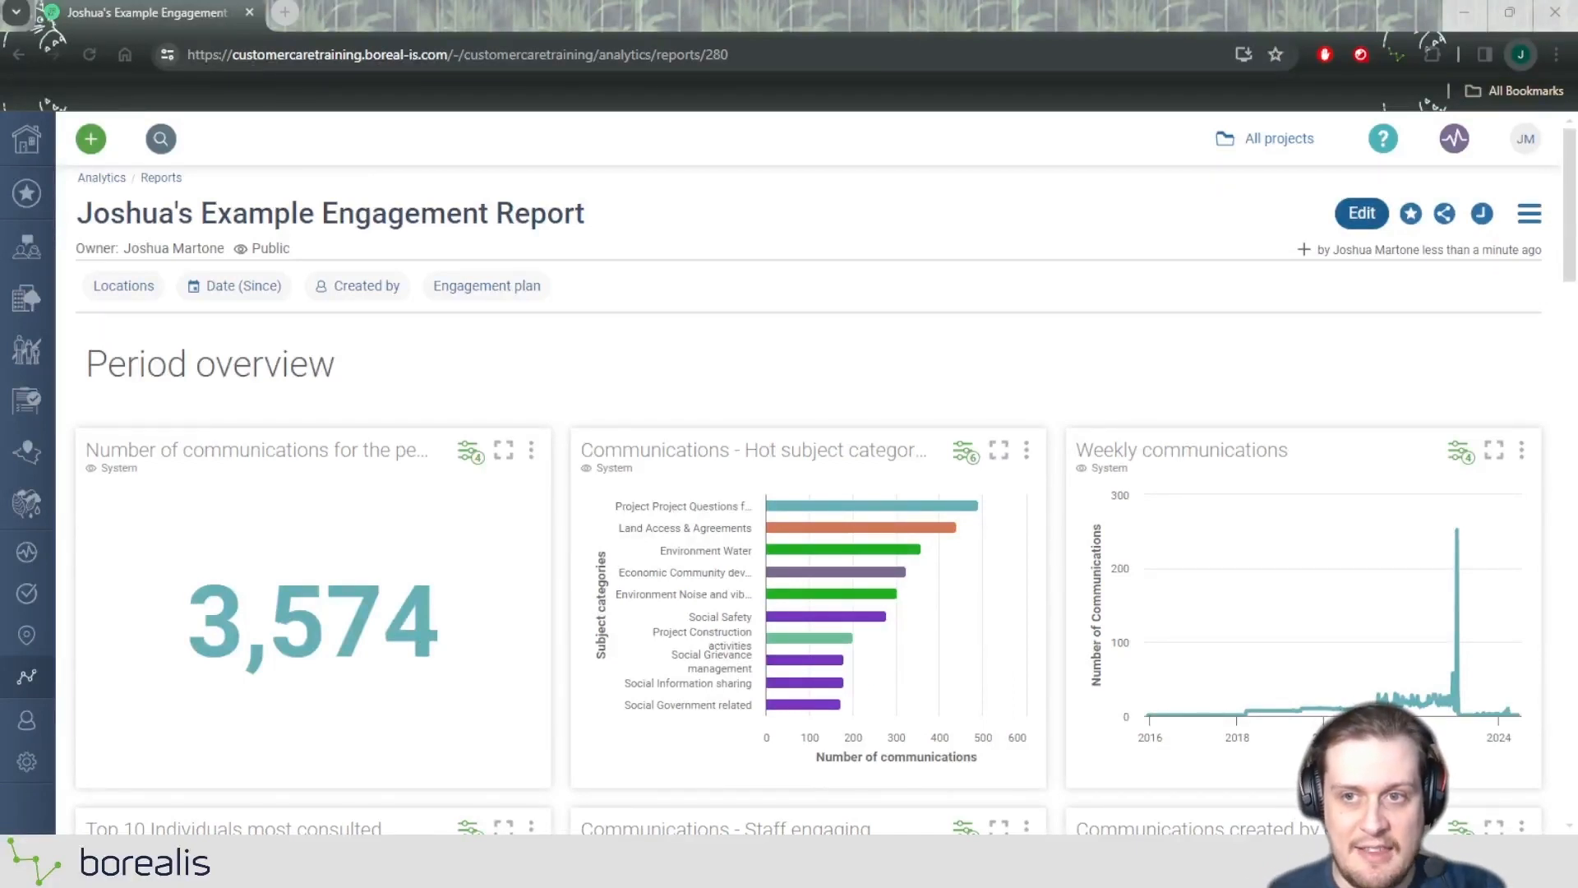
Put the engagement report into edit mode.
left_click(1221, 202)
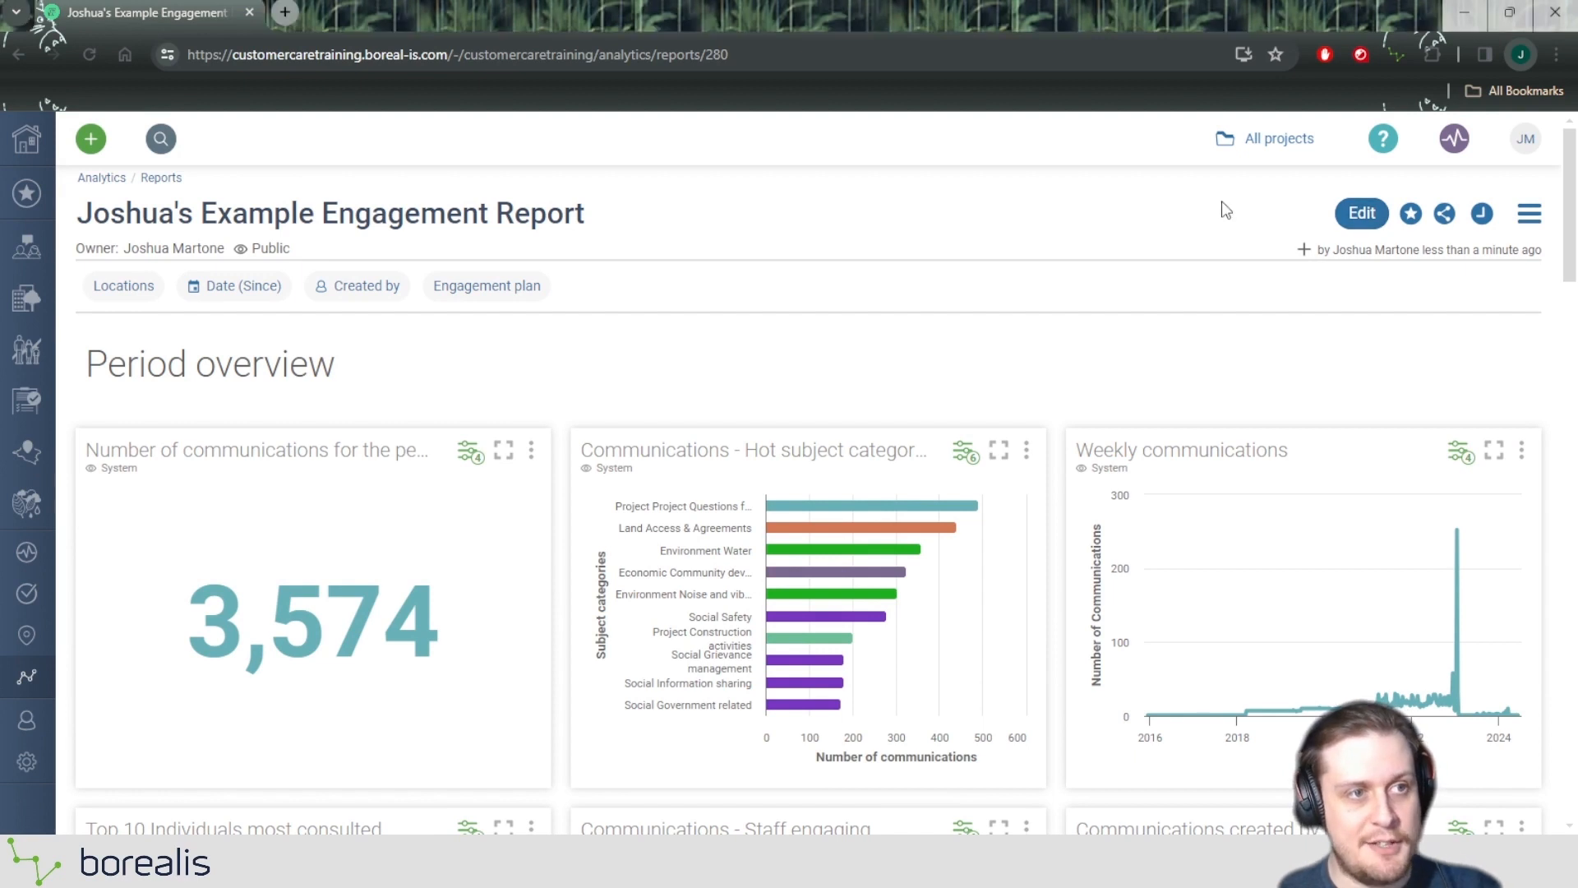
left_click(1360, 210)
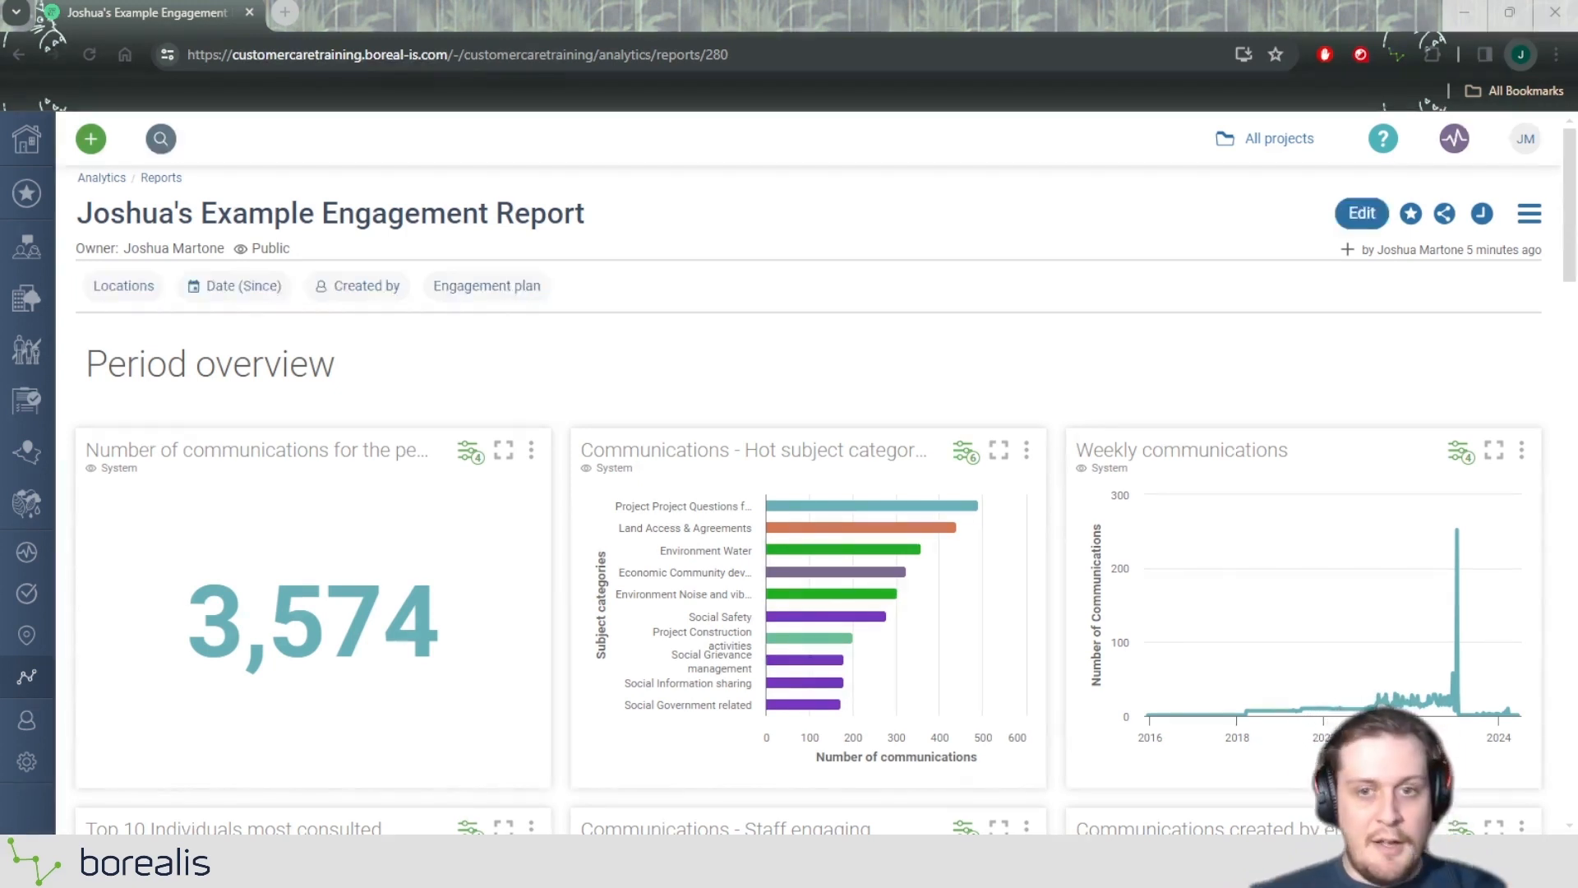
left_click(924, 348)
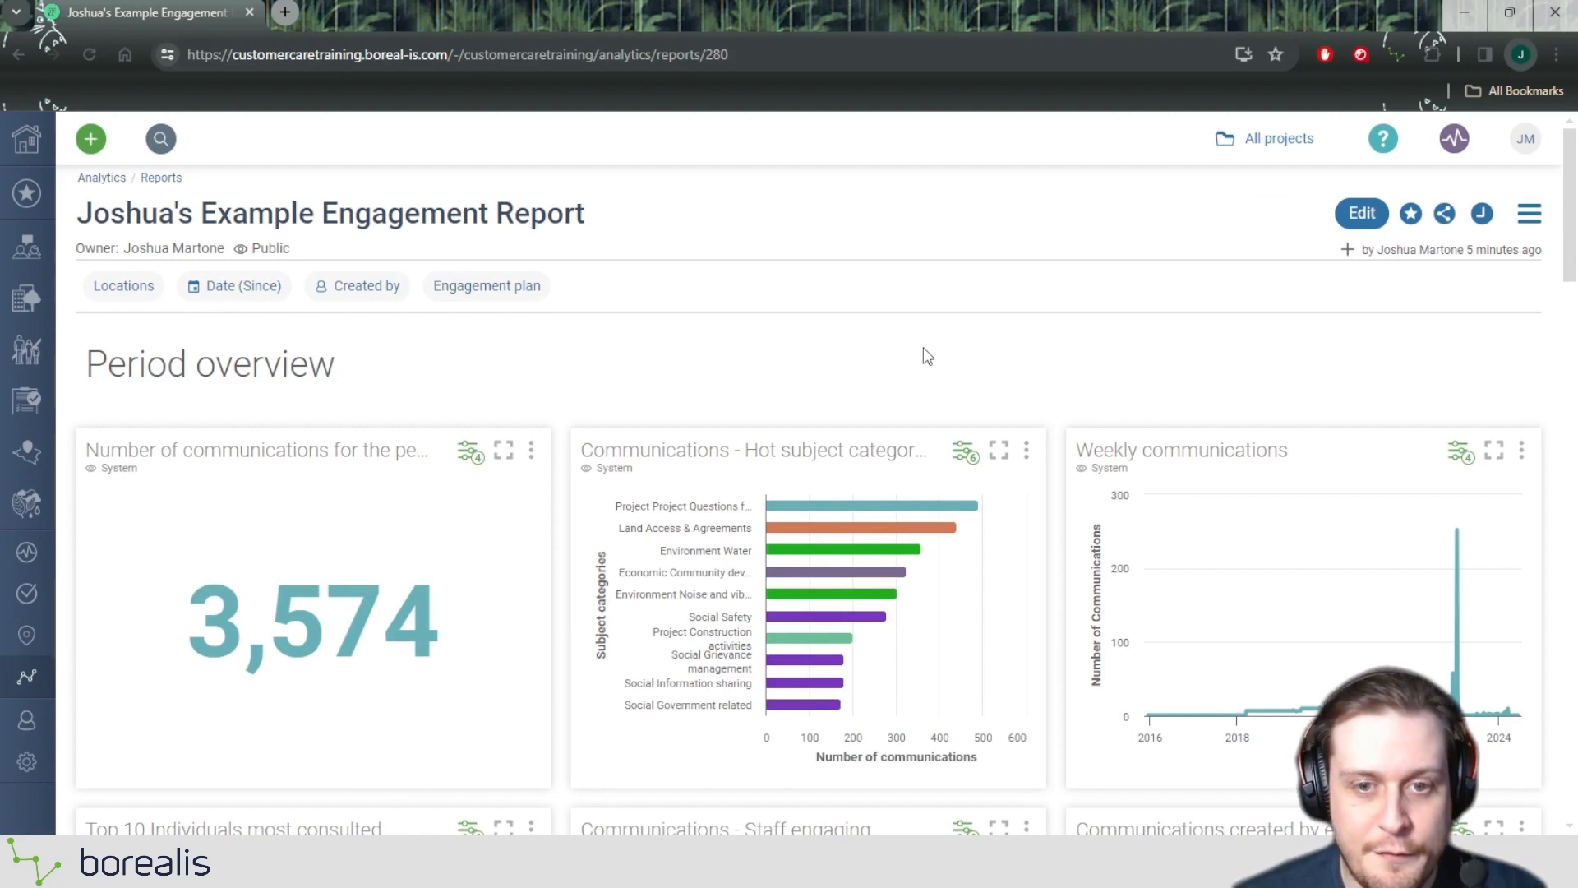
left_click(1357, 215)
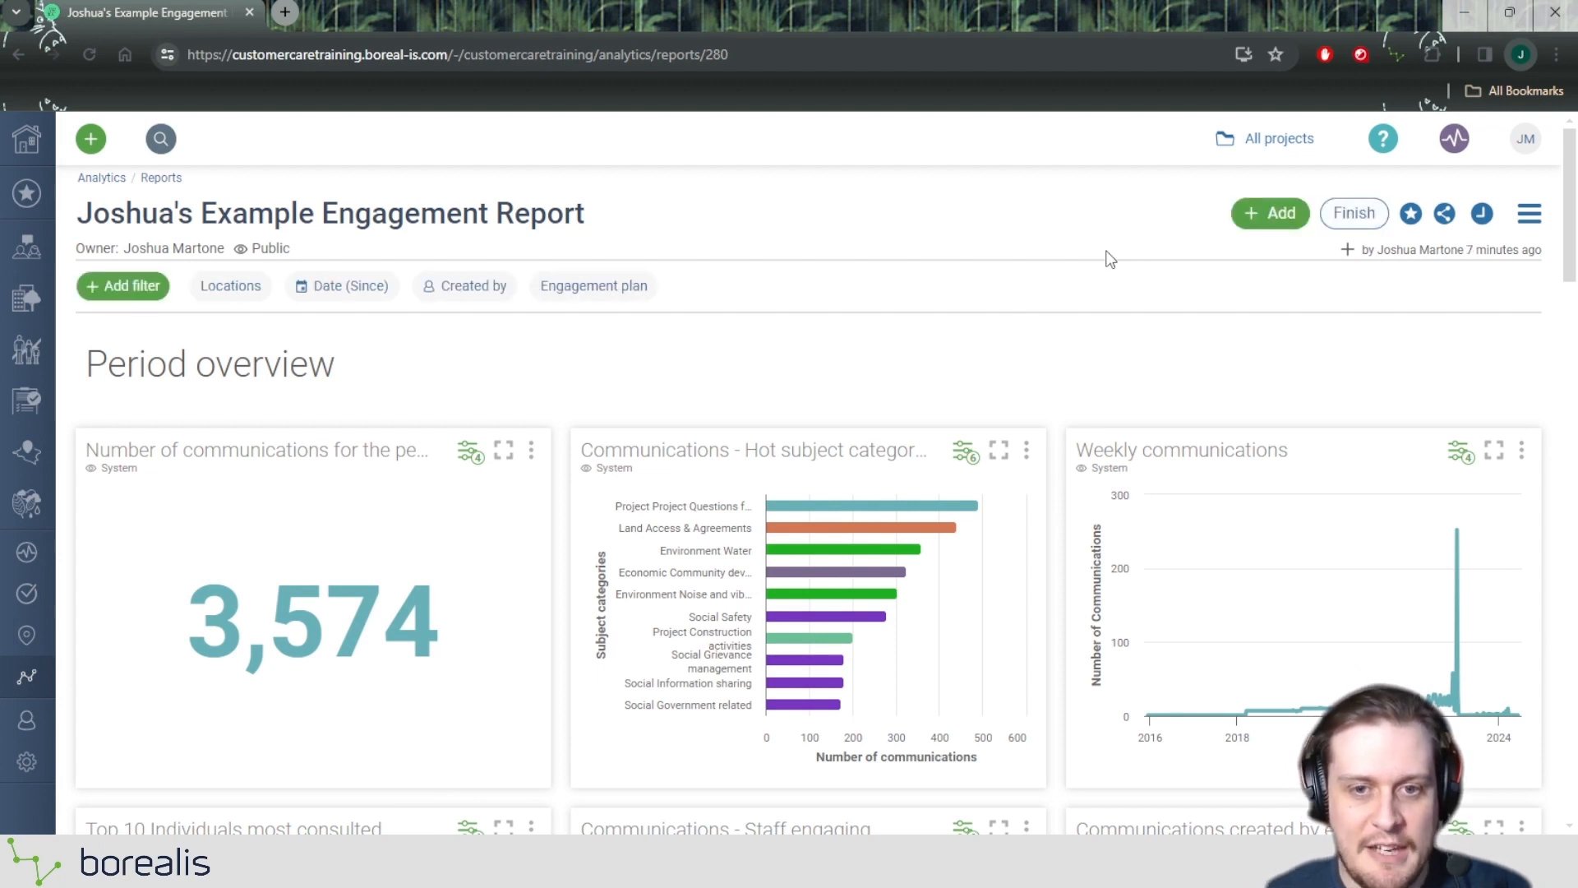
Move the "Communications - Hot subject categories" widget to the first position in the row below the Period overview heading.
mouse_move(837, 421)
scroll(804, 444, "down", 1)
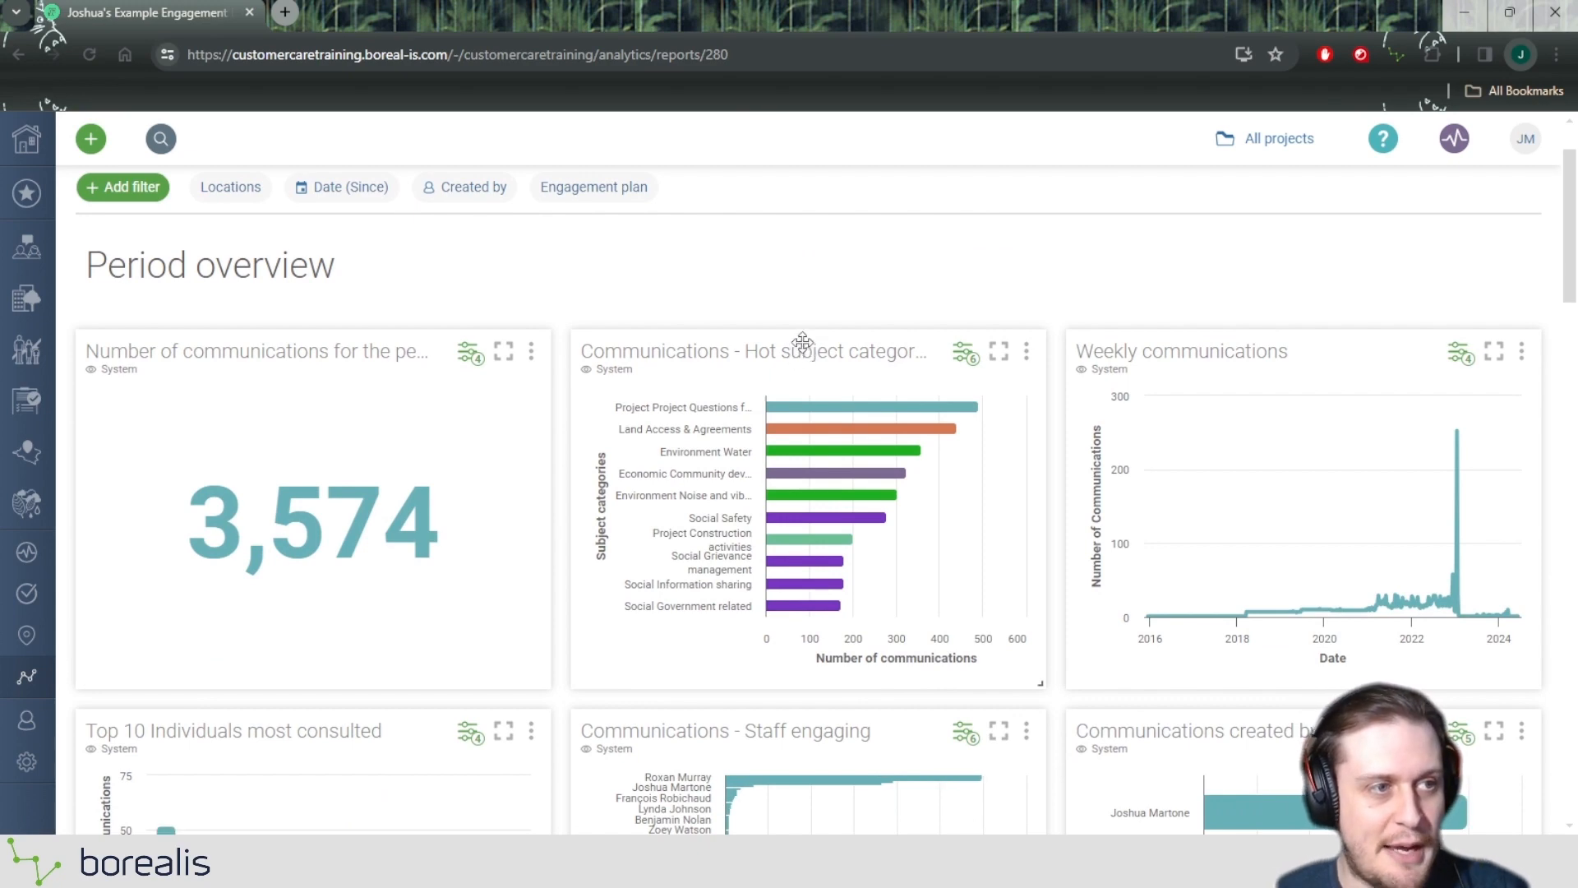
left_click_drag(828, 349, 350, 371)
scroll(411, 367, "down", 2)
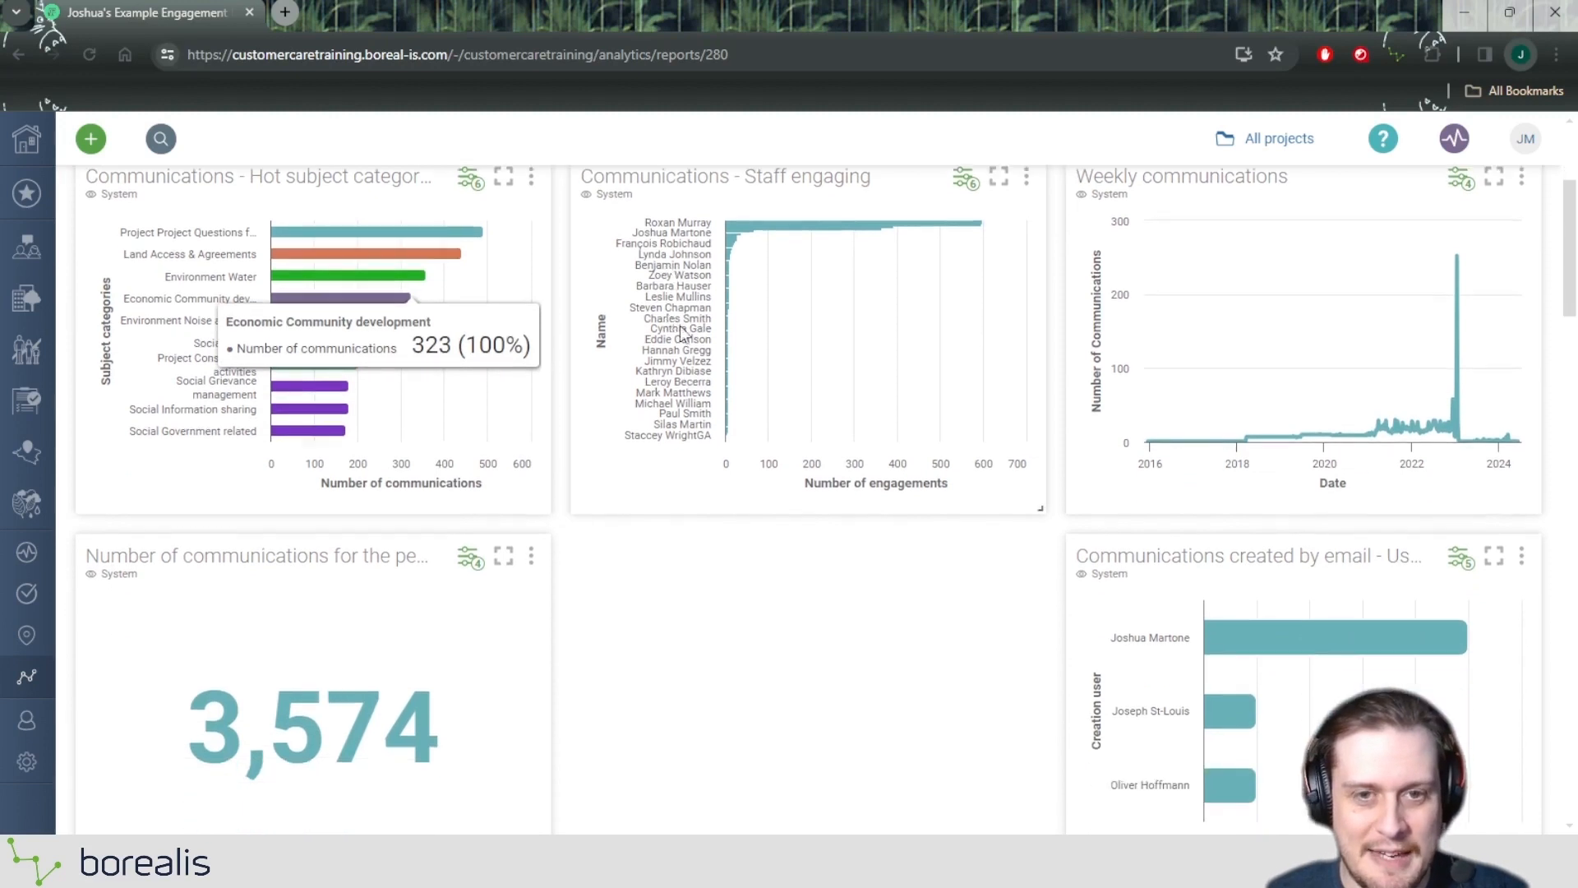
scroll(723, 328, "up", 1)
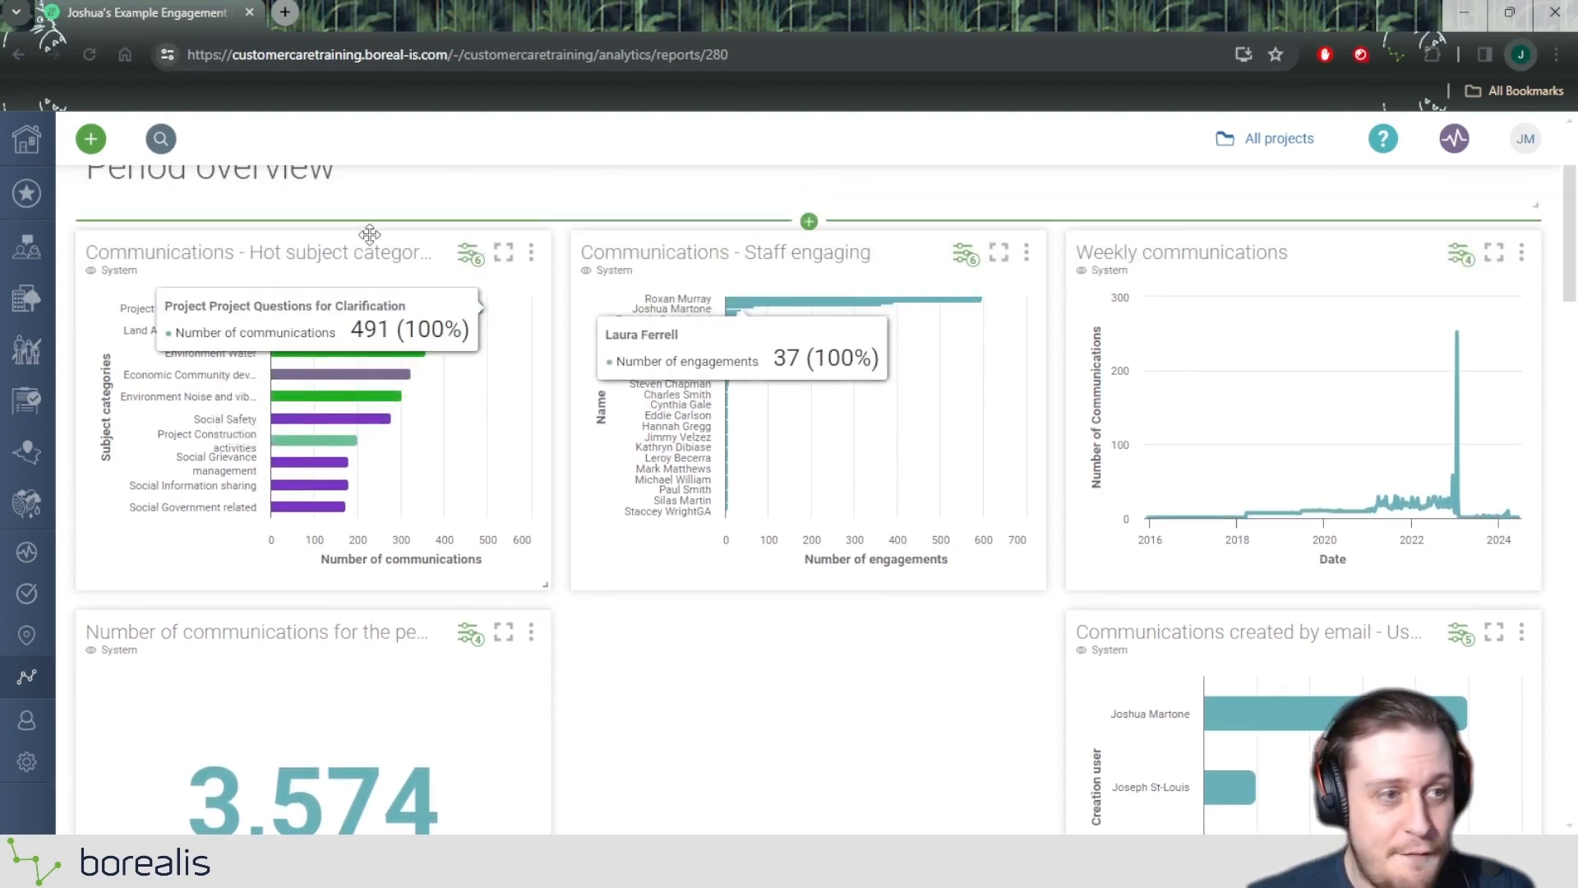
mouse_move(411, 237)
left_mouse_down()
mouse_move(616, 239)
mouse_move(392, 235)
left_mouse_up()
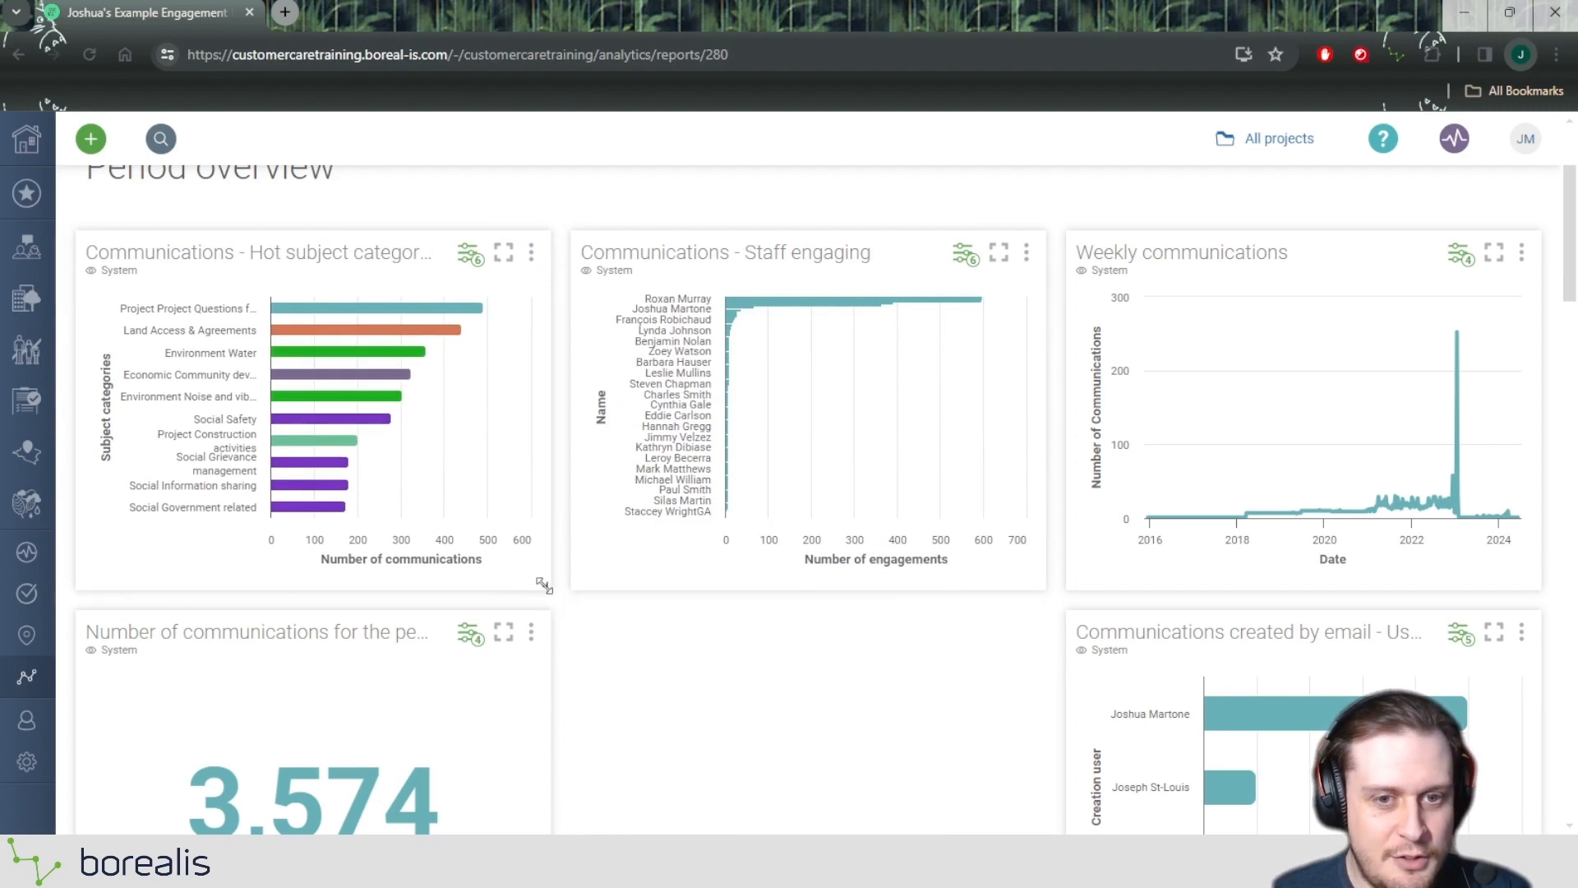
Enlarge the "Communications - Hot subject categories" widget to the full report width, at a grid size of 6 x 9.
mouse_move(715, 670)
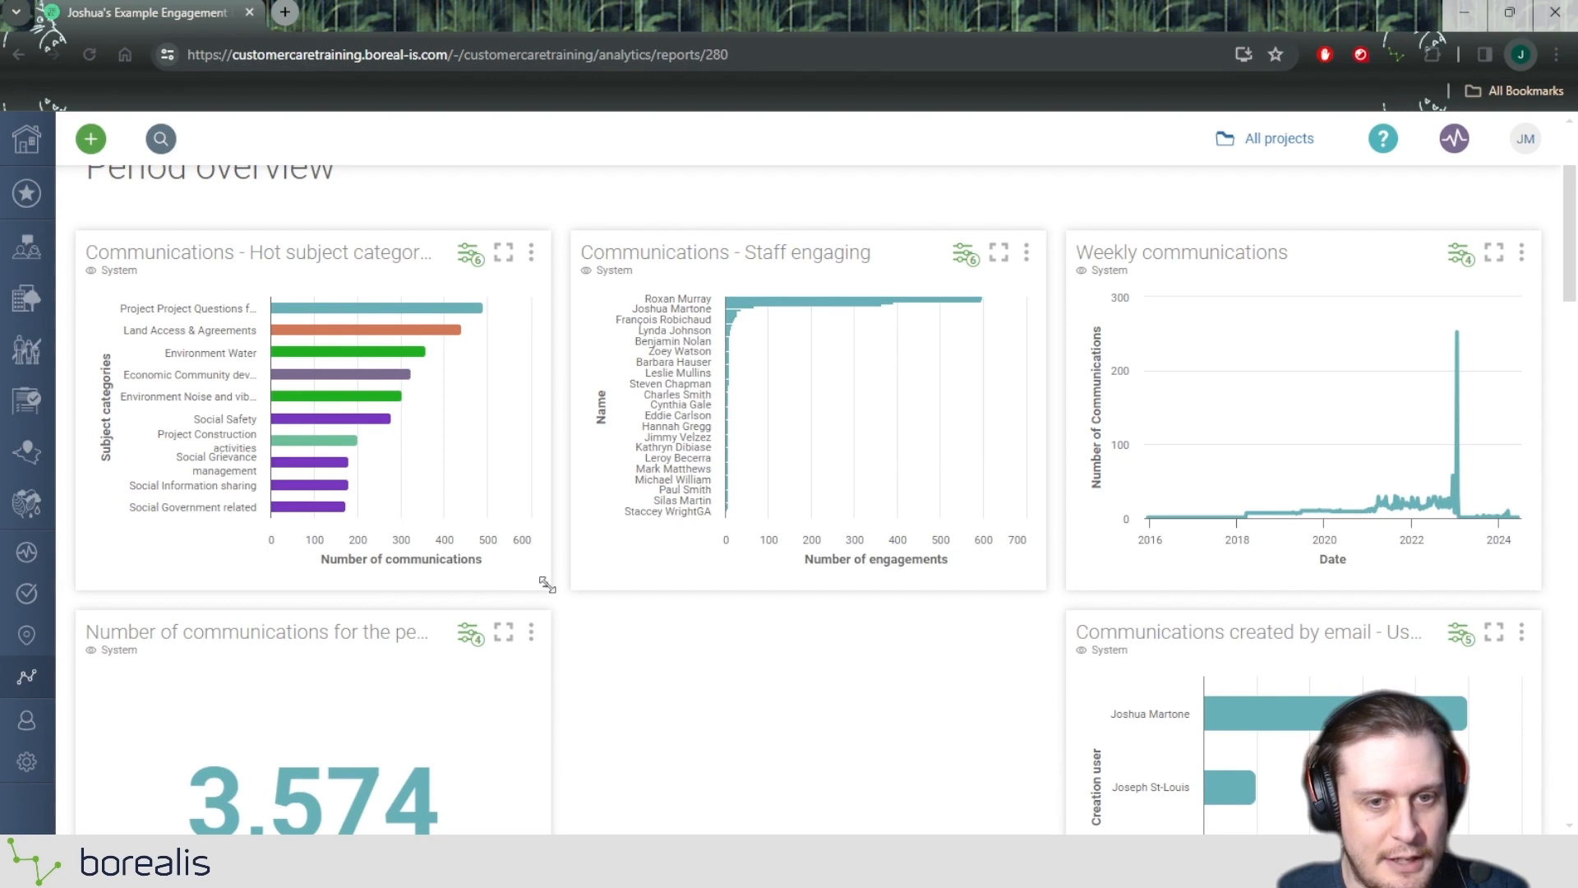
left_click_drag(545, 584, 1537, 644)
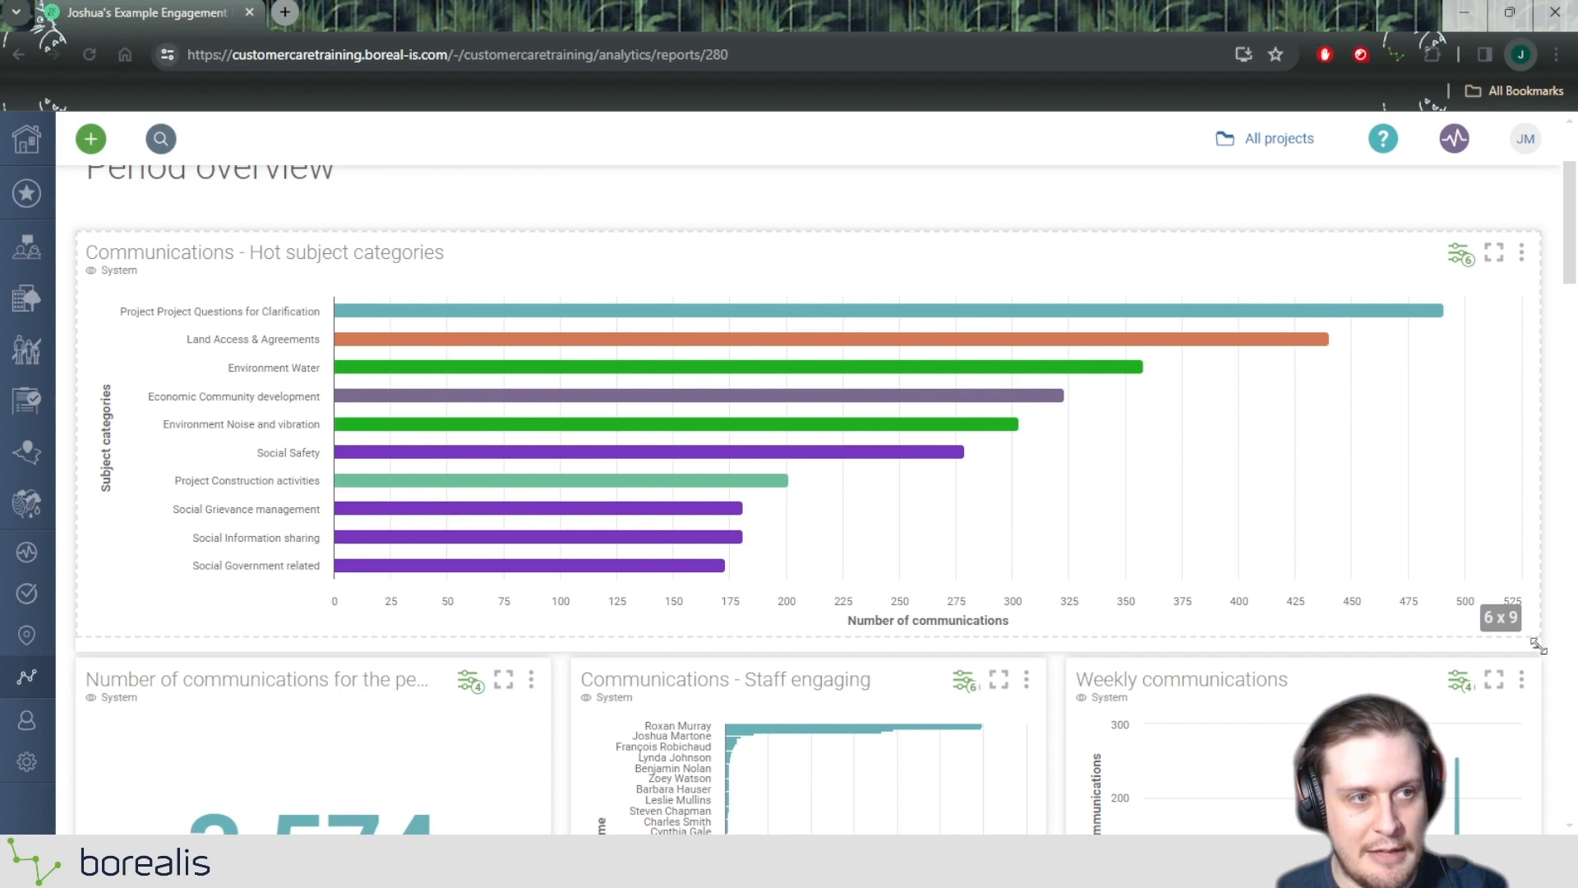
left_click_drag(1537, 645, 1536, 650)
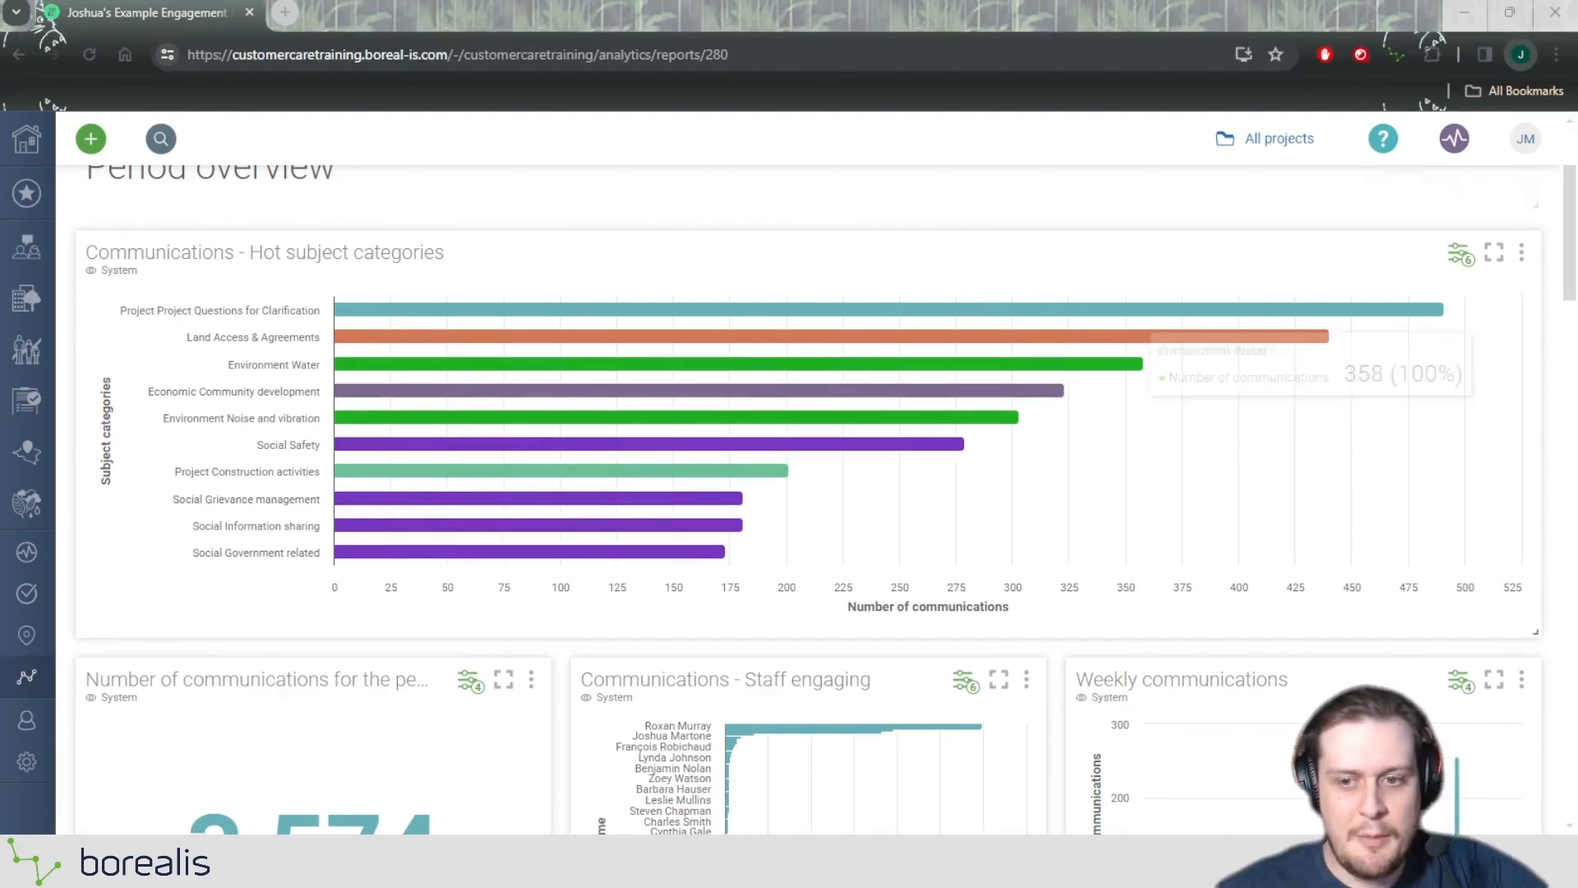
Remove the "Communications created by email" widget from the report.
scroll(805, 493, "down", 12)
scroll(805, 493, "up", 4)
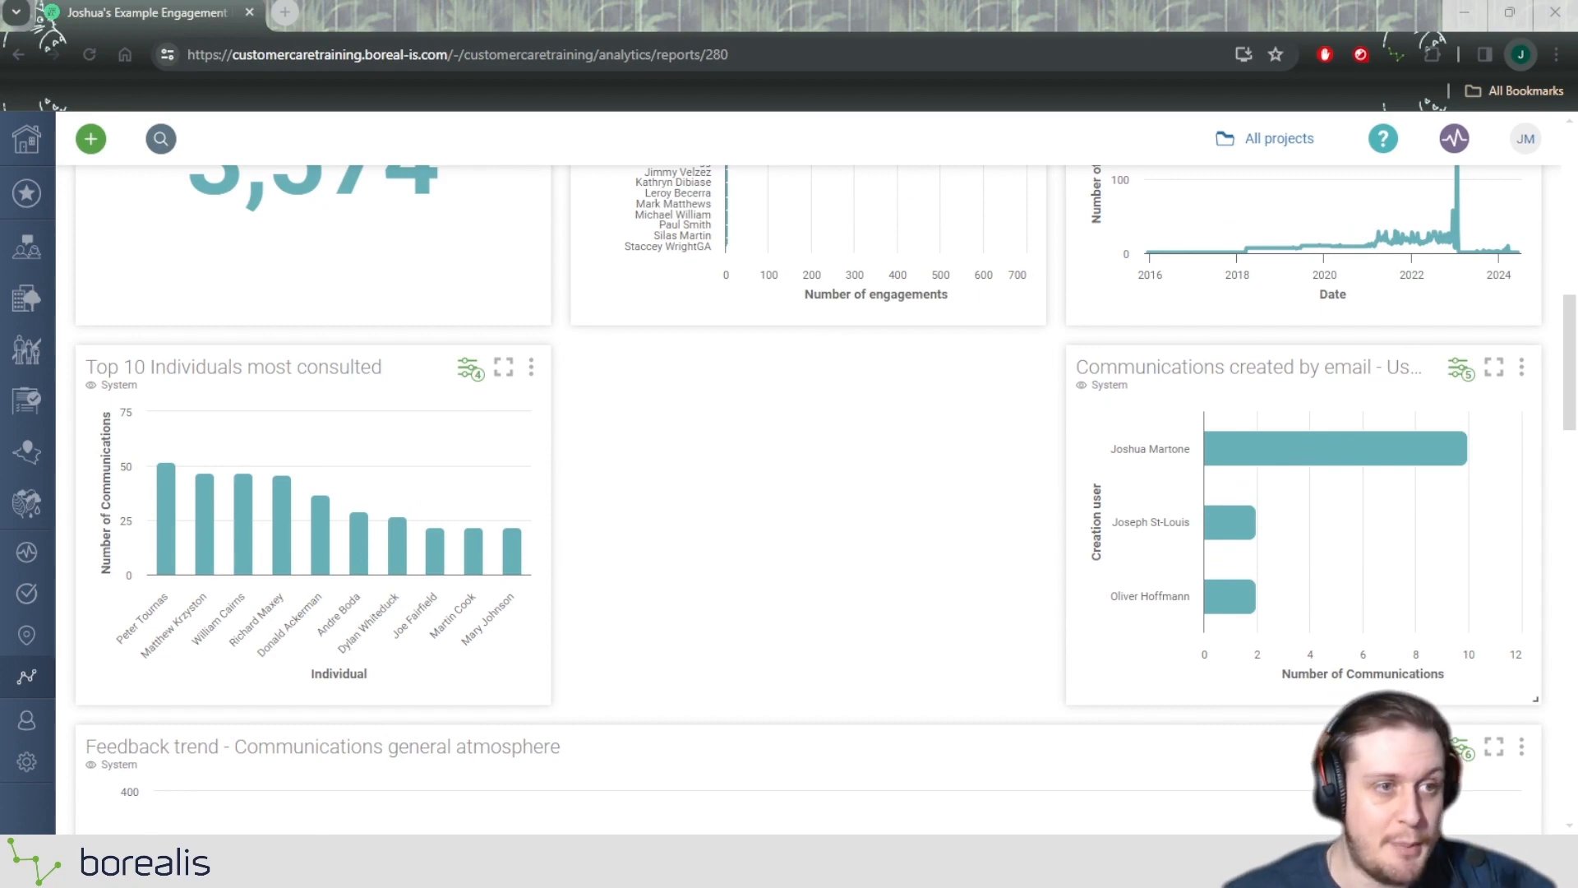
scroll(806, 493, "up", 10)
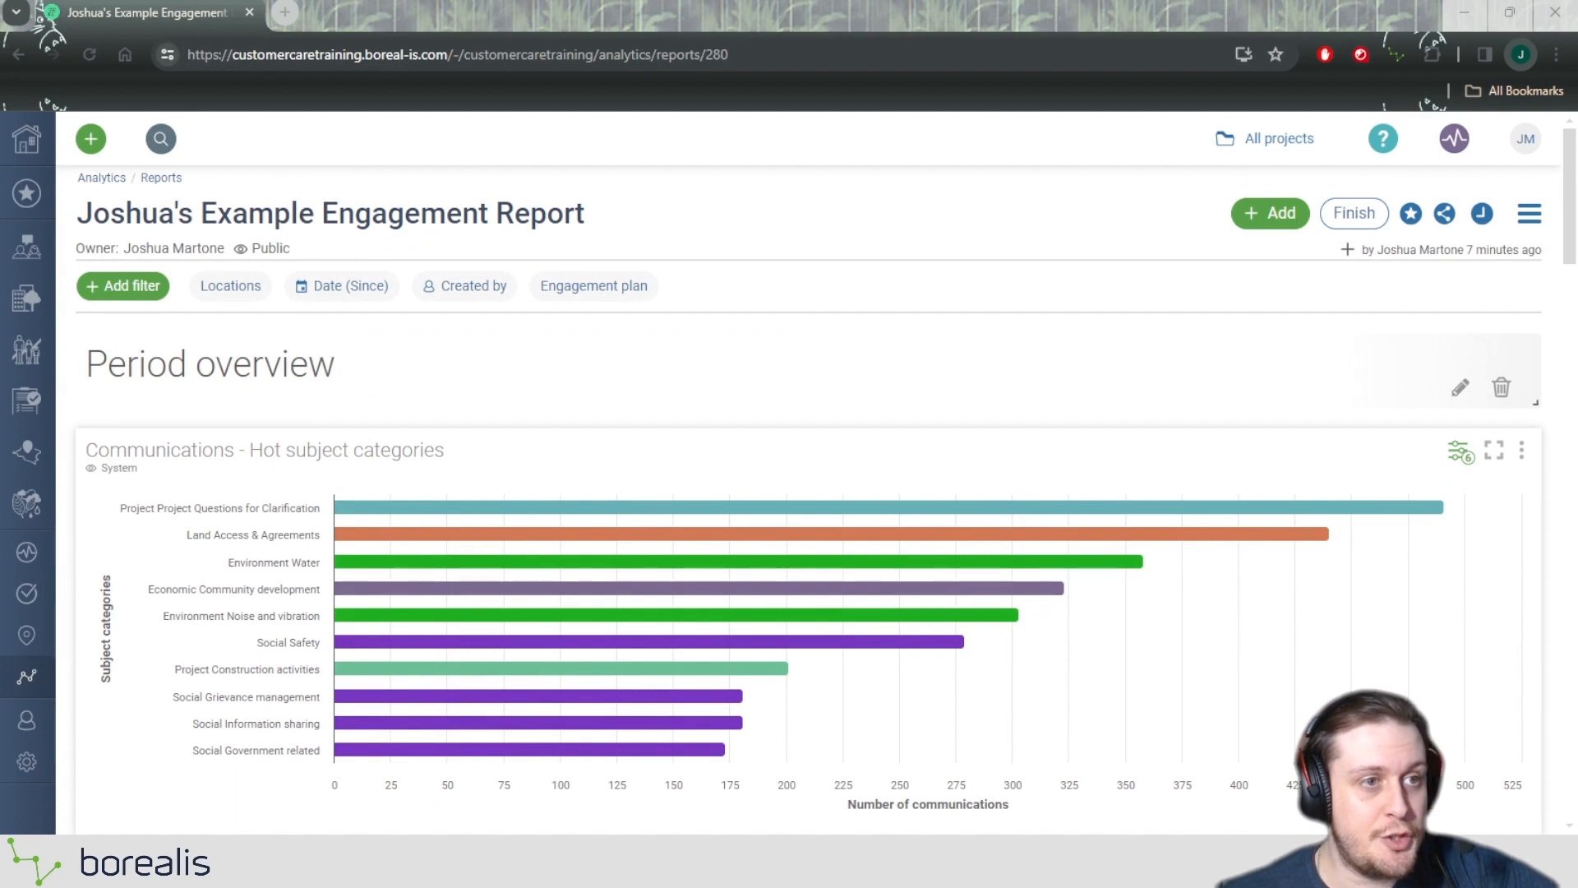
scroll(1454, 329, "down", 10)
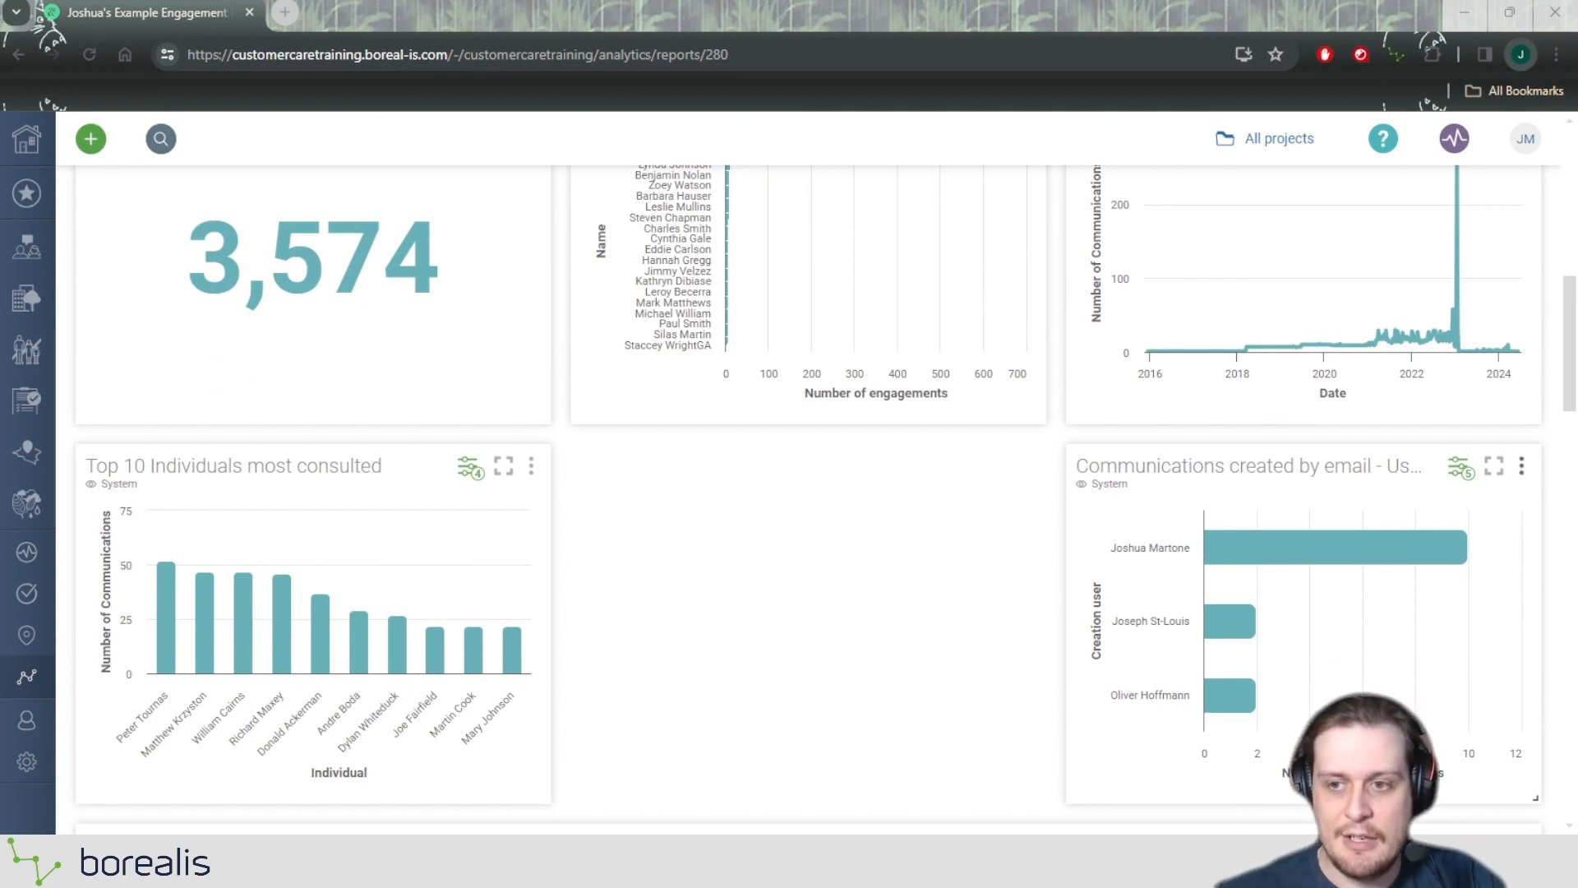
scroll(808, 494, "down", 1)
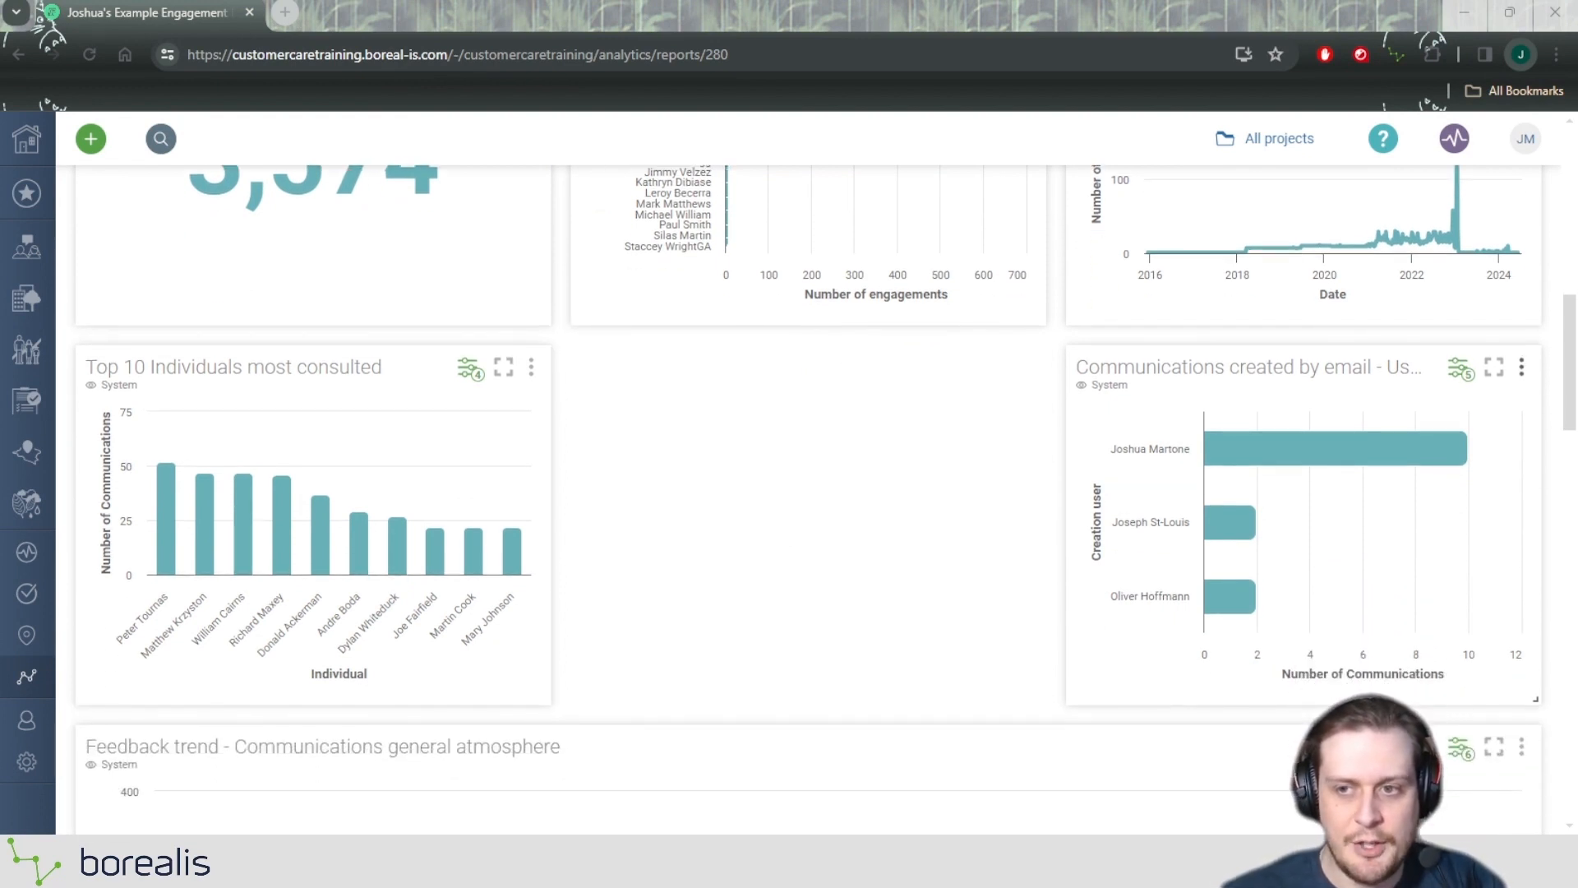
left_click(1521, 368)
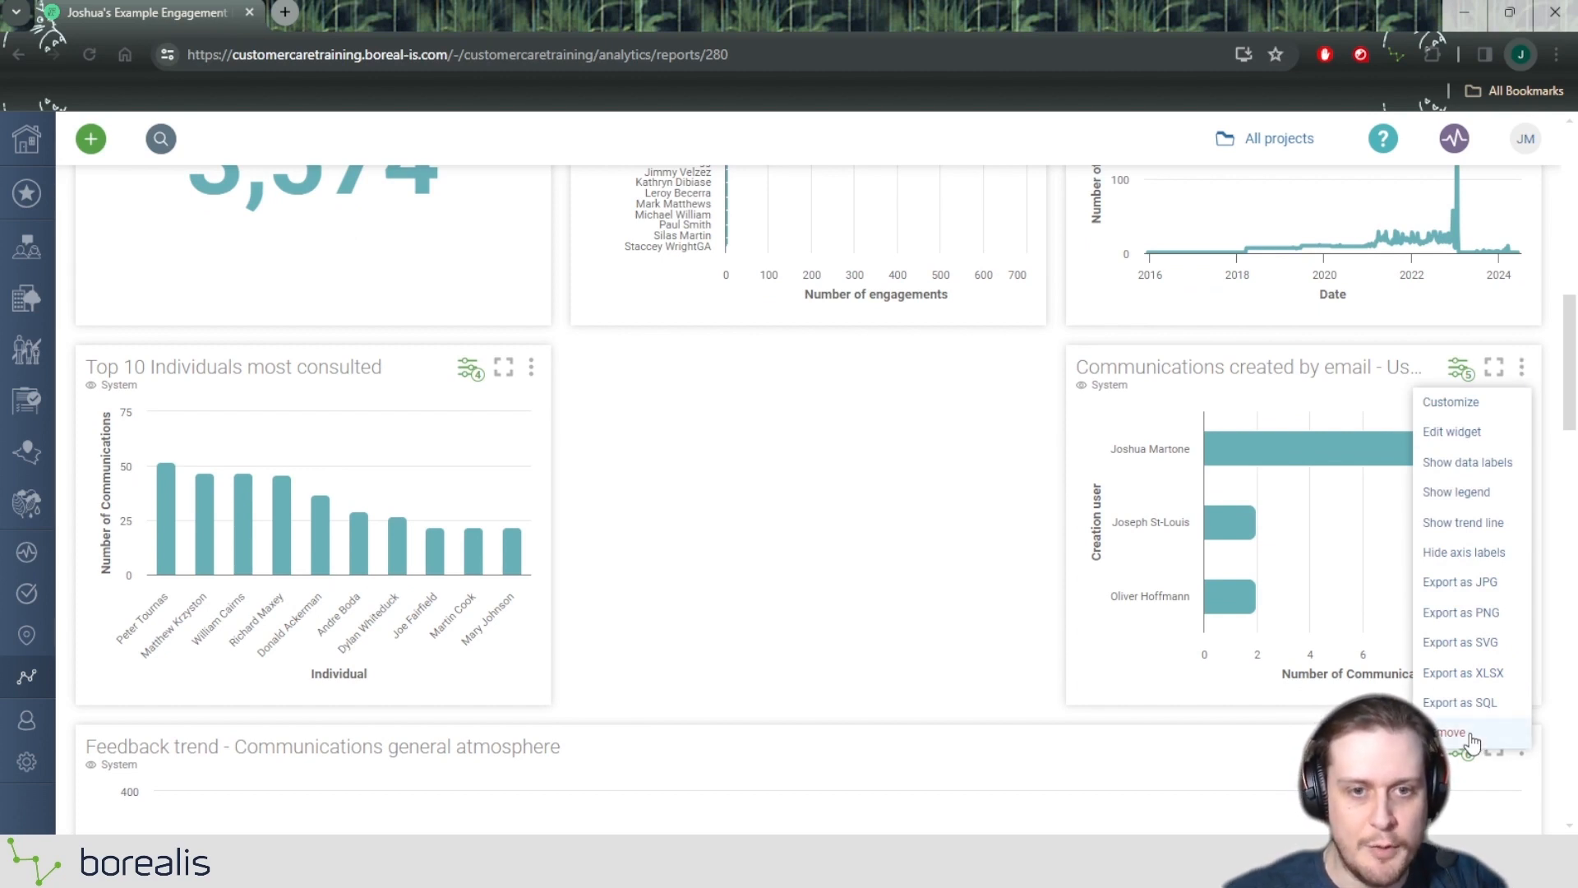
left_click(1454, 732)
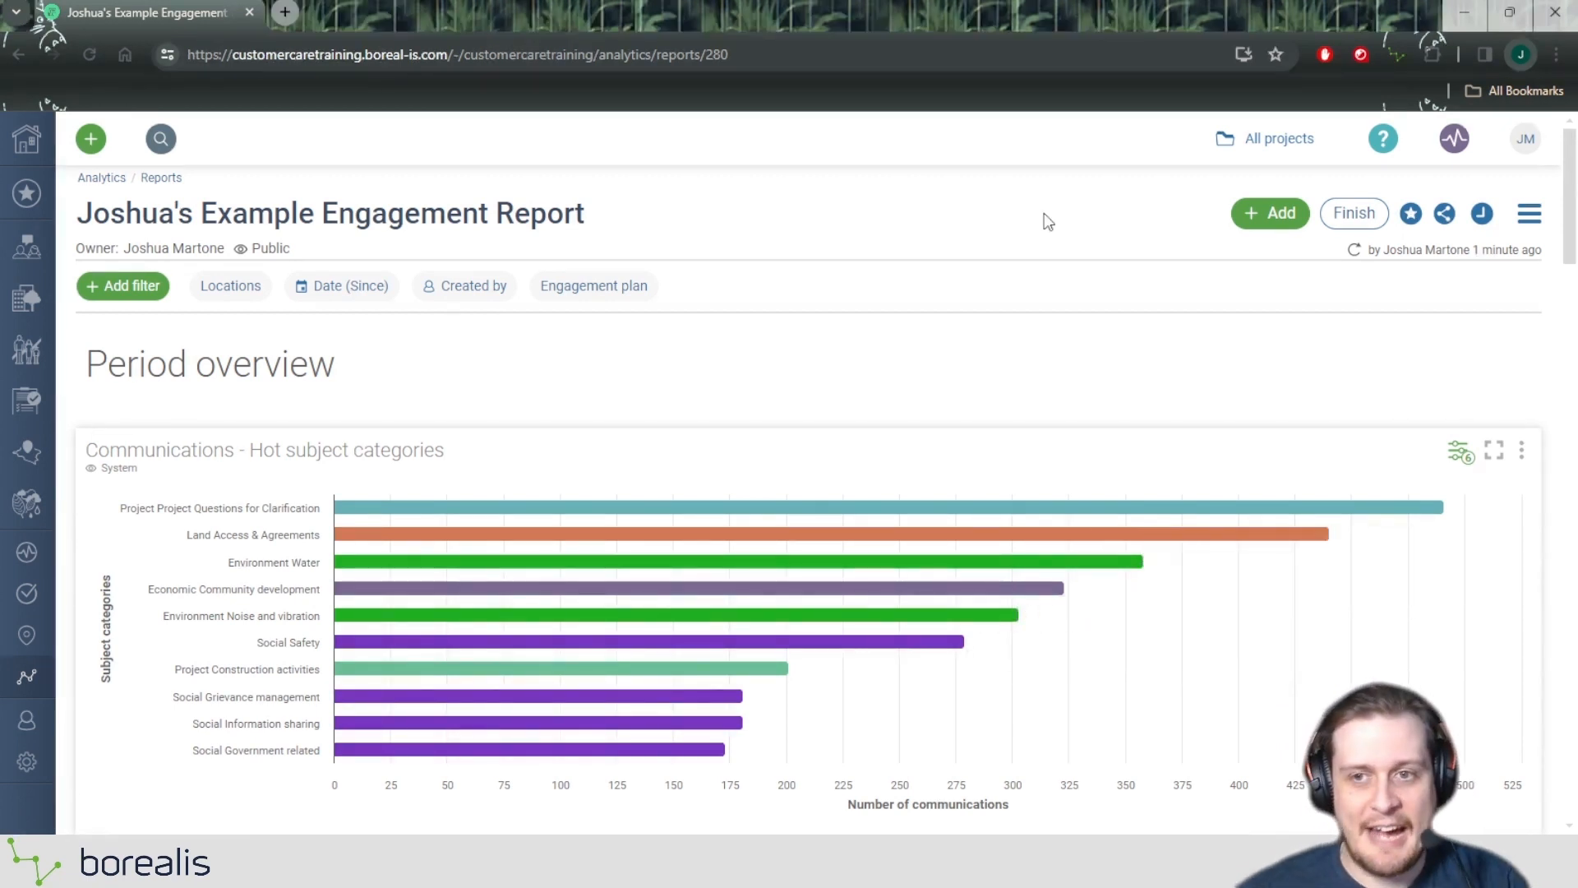
Review the report-level options for adding widgets, labels and page breaks.
left_click(1282, 215)
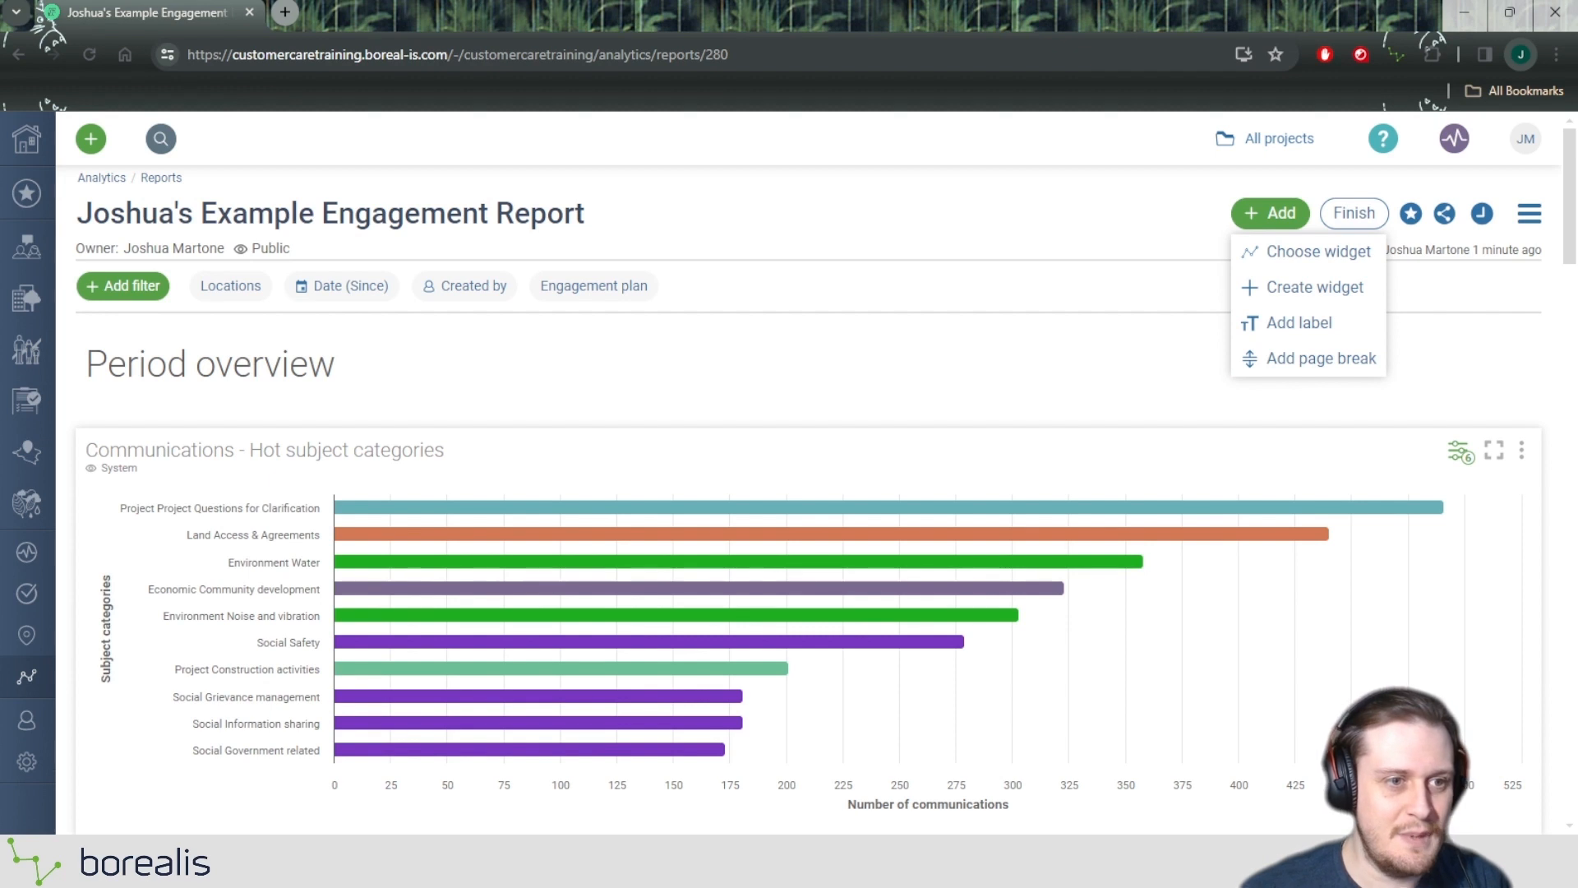
left_click(1085, 207)
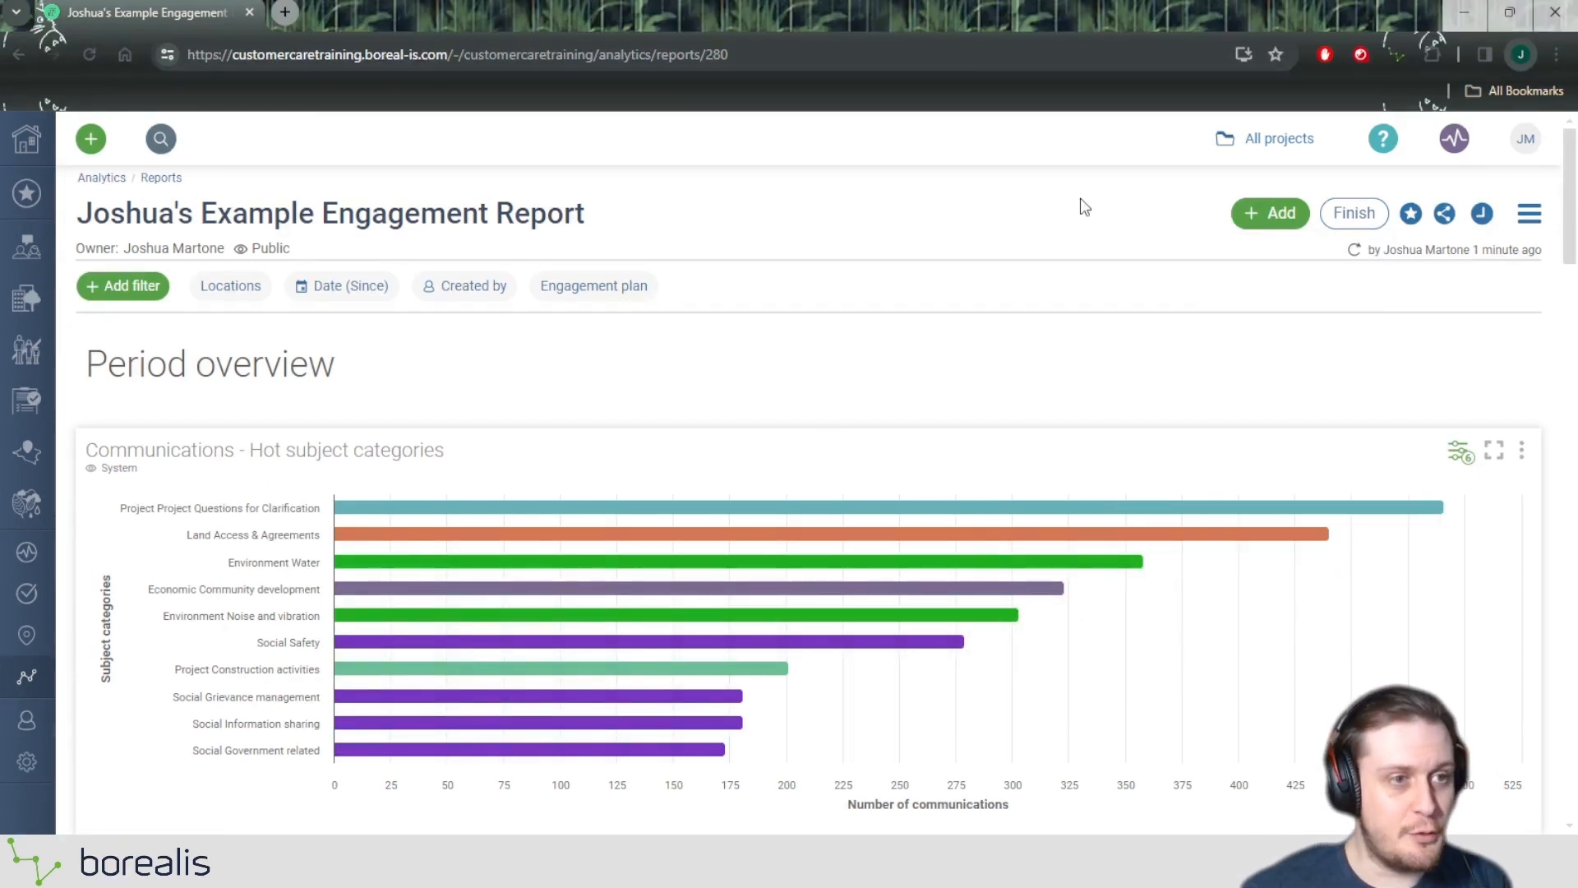
left_click(1290, 216)
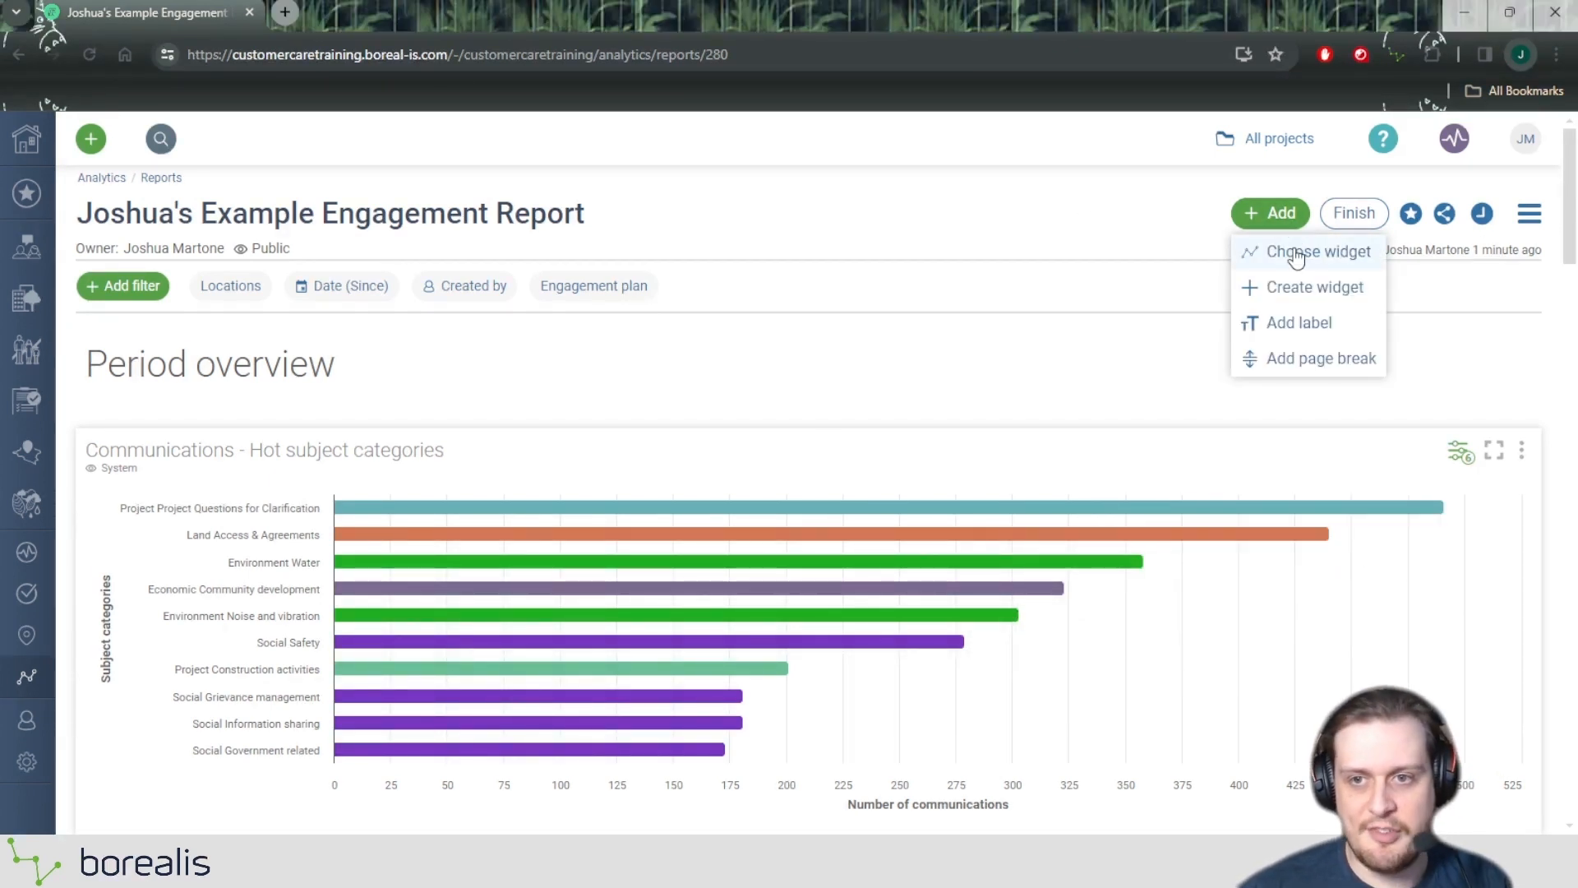
left_click(1071, 213)
Move the "Latest communications" widget at the end of the report toward the empty space beside it.
scroll(1068, 247, "down", 20)
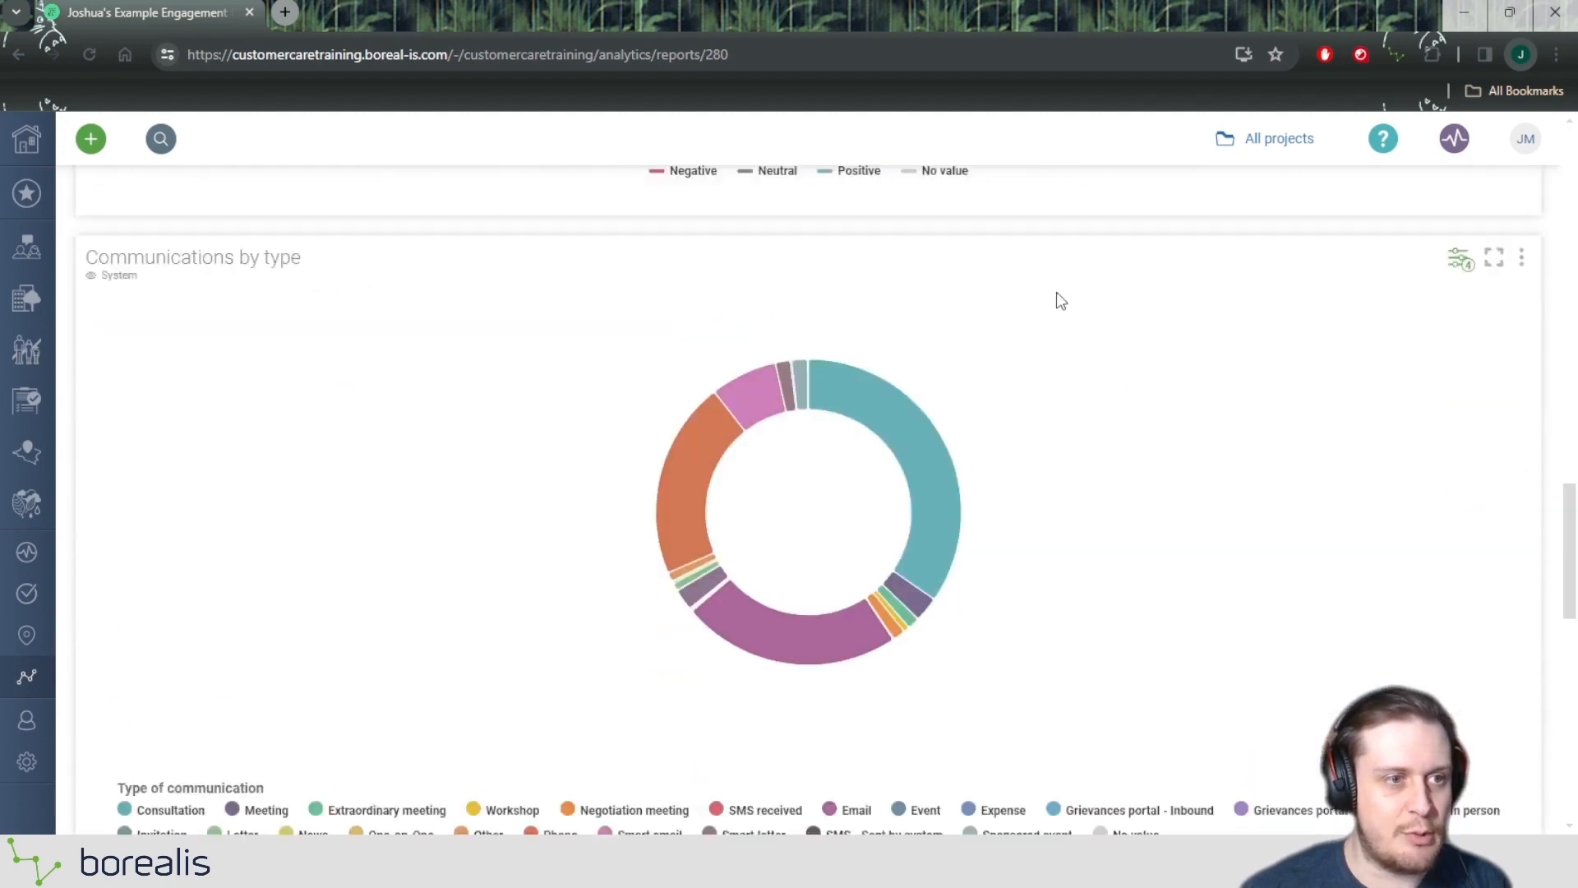
scroll(1059, 358, "down", 1)
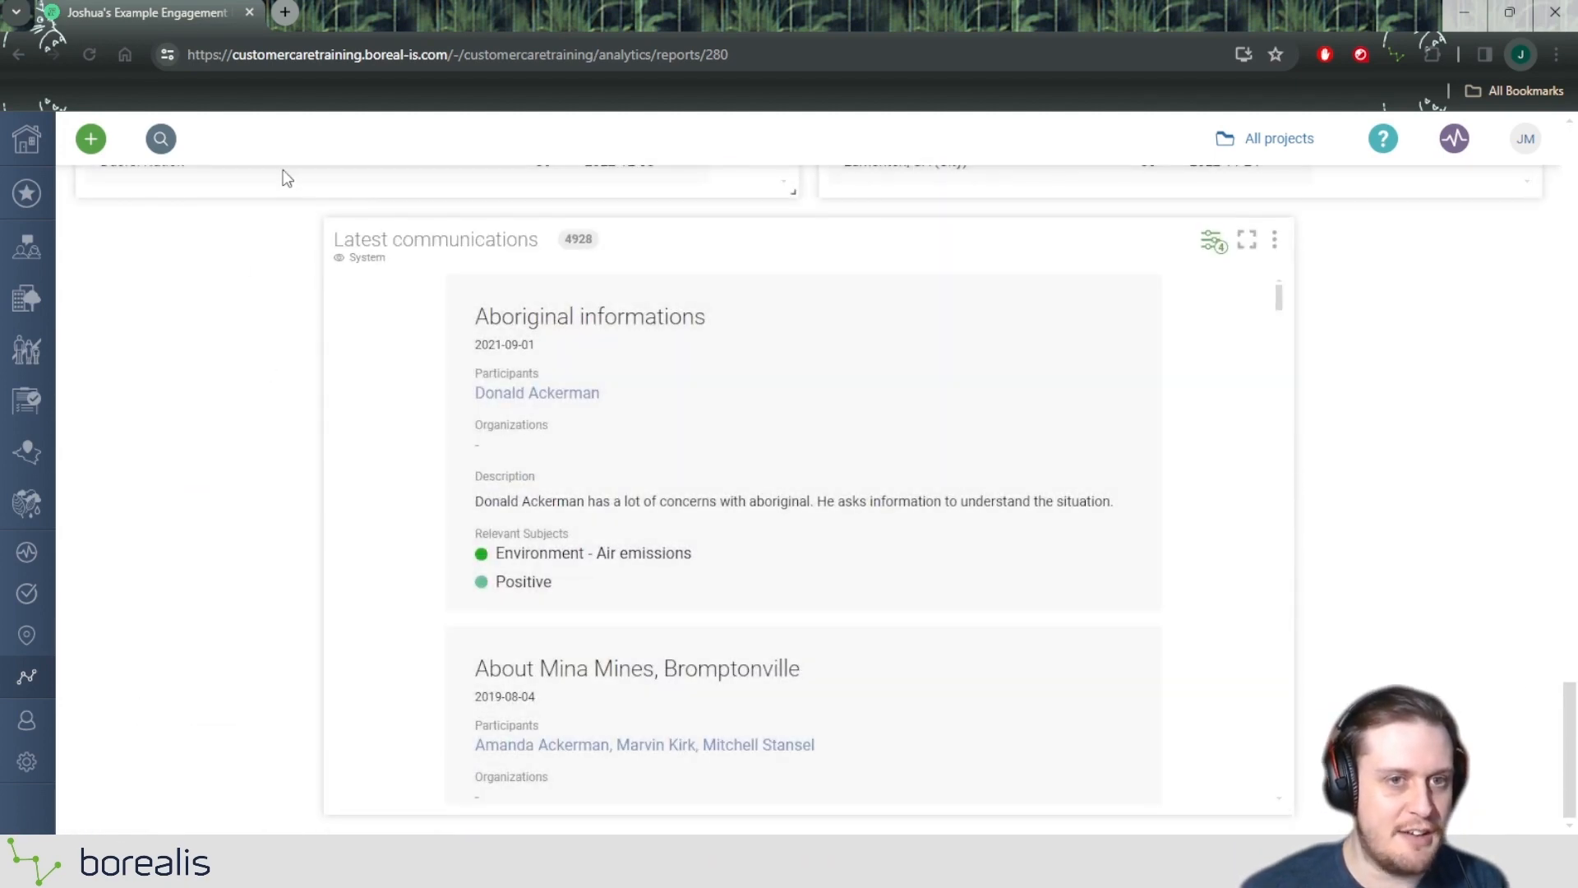
left_click_drag(803, 236, 644, 236)
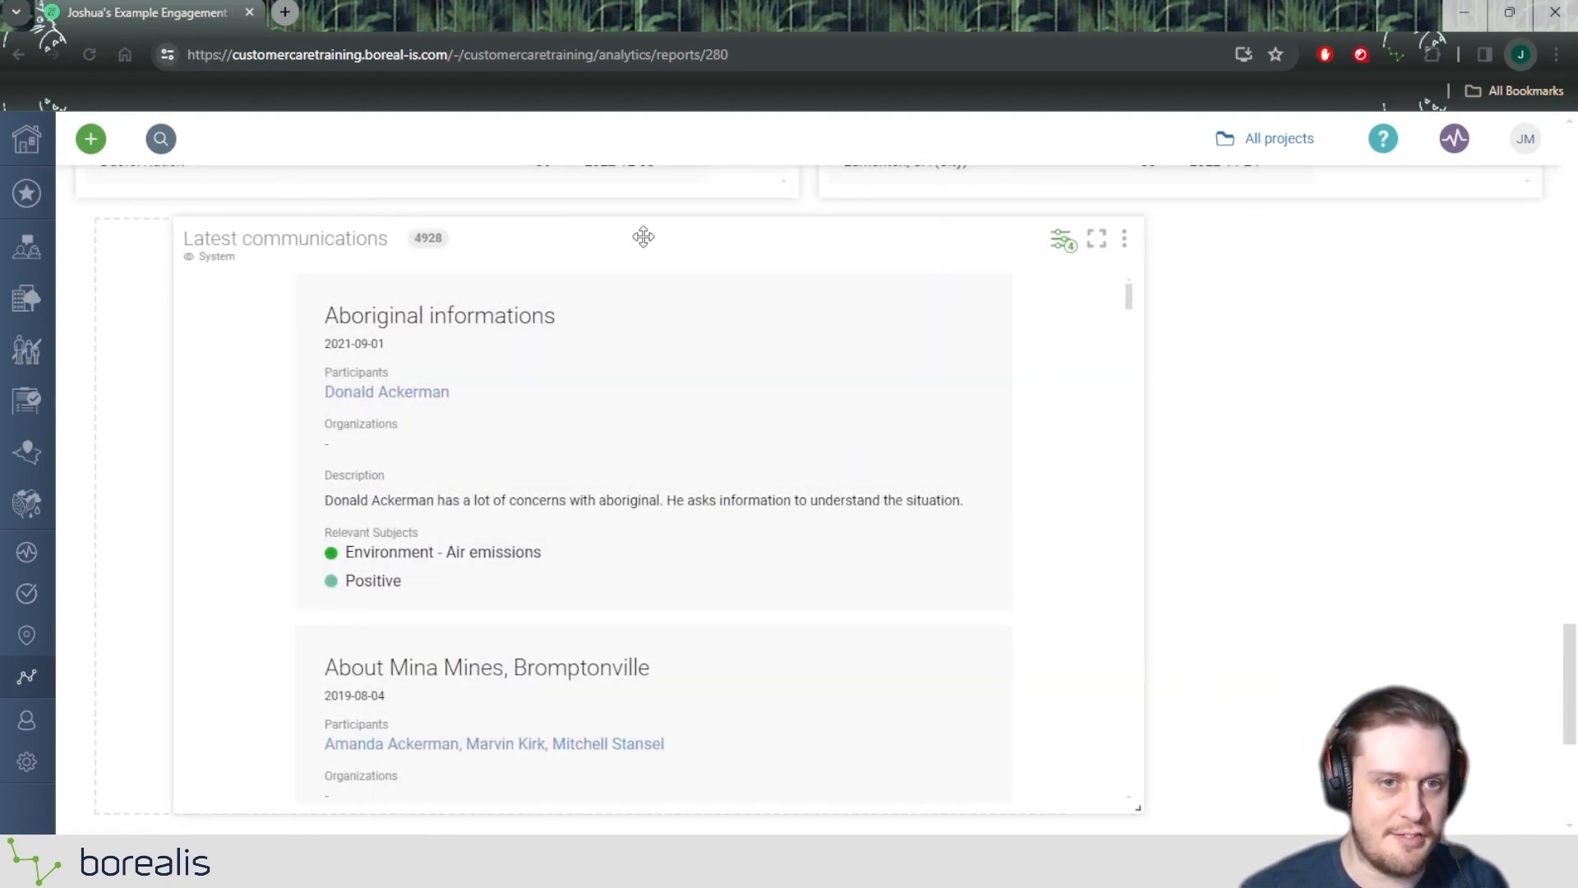
left_click_drag(842, 272, 842, 272)
Examine the options for inserting content between the number of communications widget and the "Top 10 Individuals most consulted" widget.
scroll(1120, 289, "up", 10)
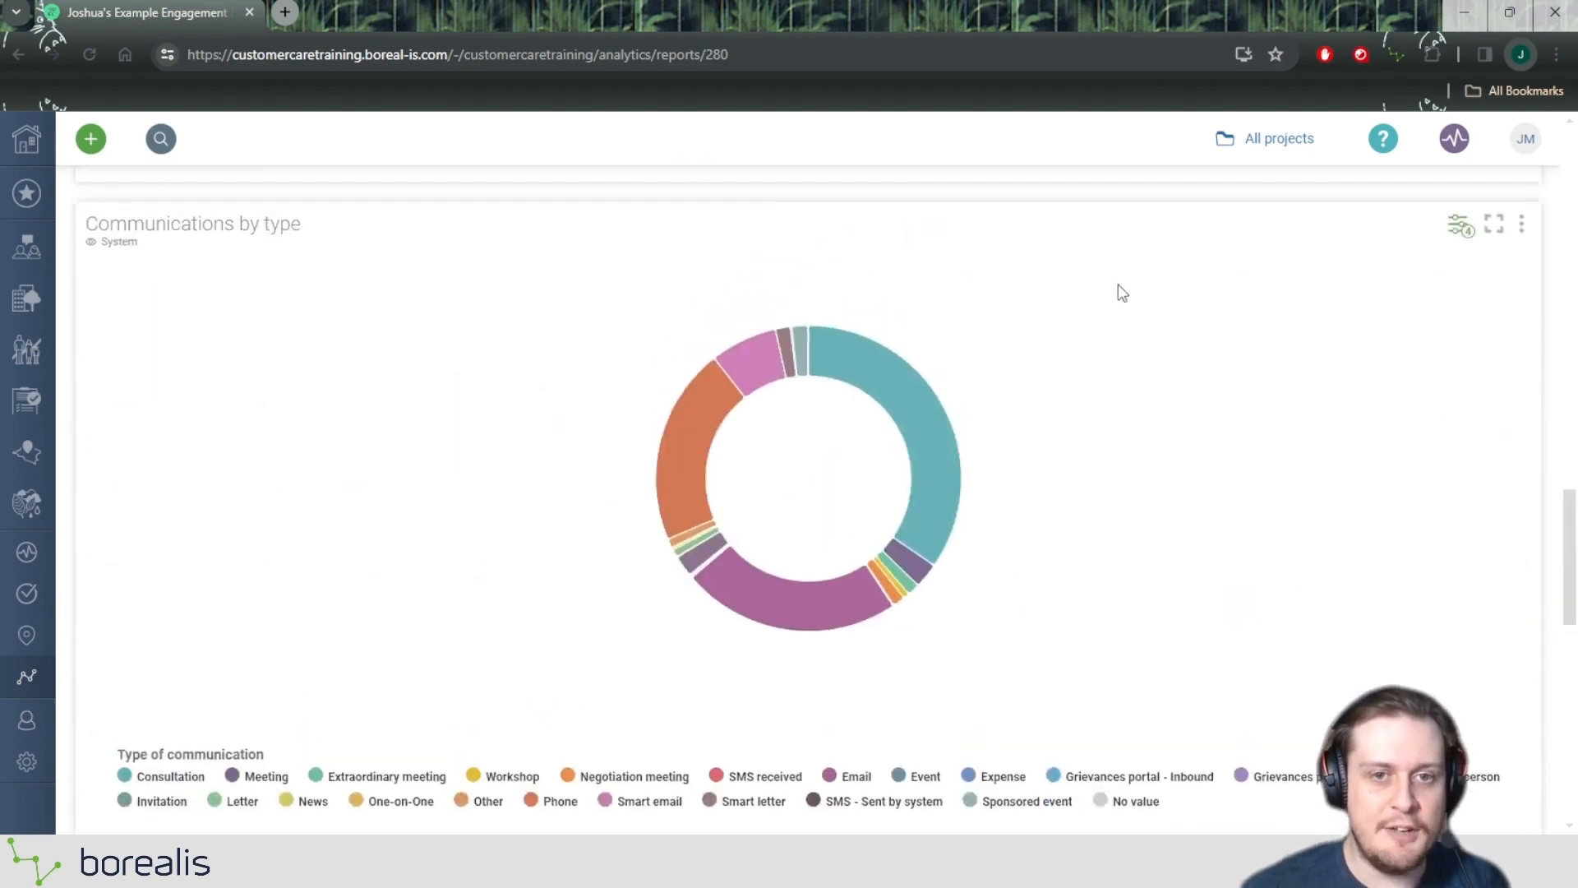
scroll(1121, 287, "up", 10)
scroll(1085, 334, "down", 2)
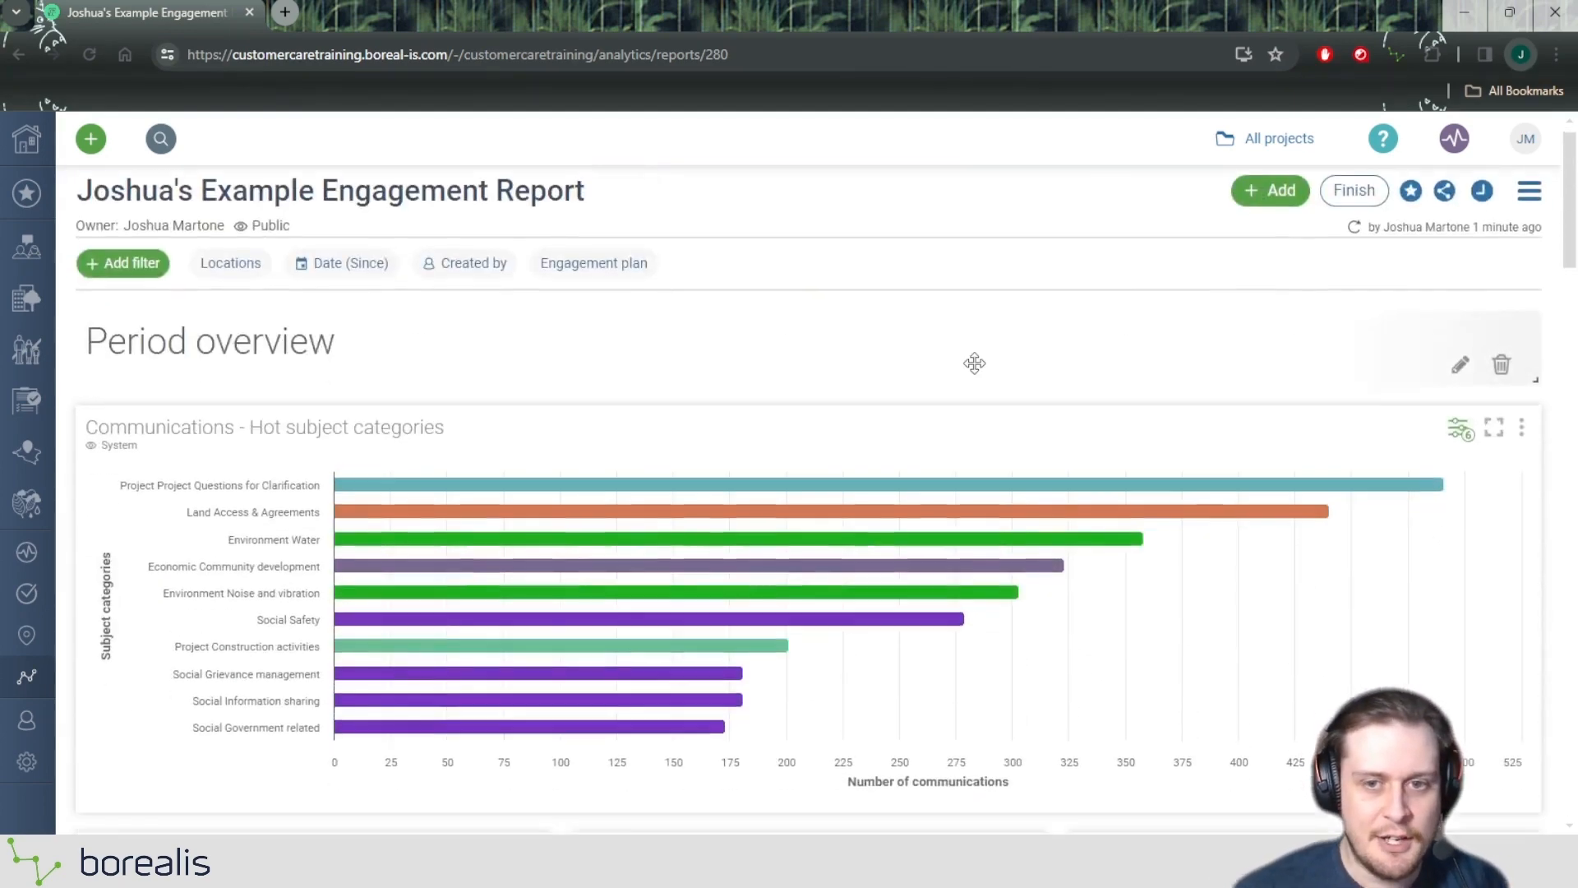
scroll(945, 419, "down", 1)
scroll(461, 634, "down", 5)
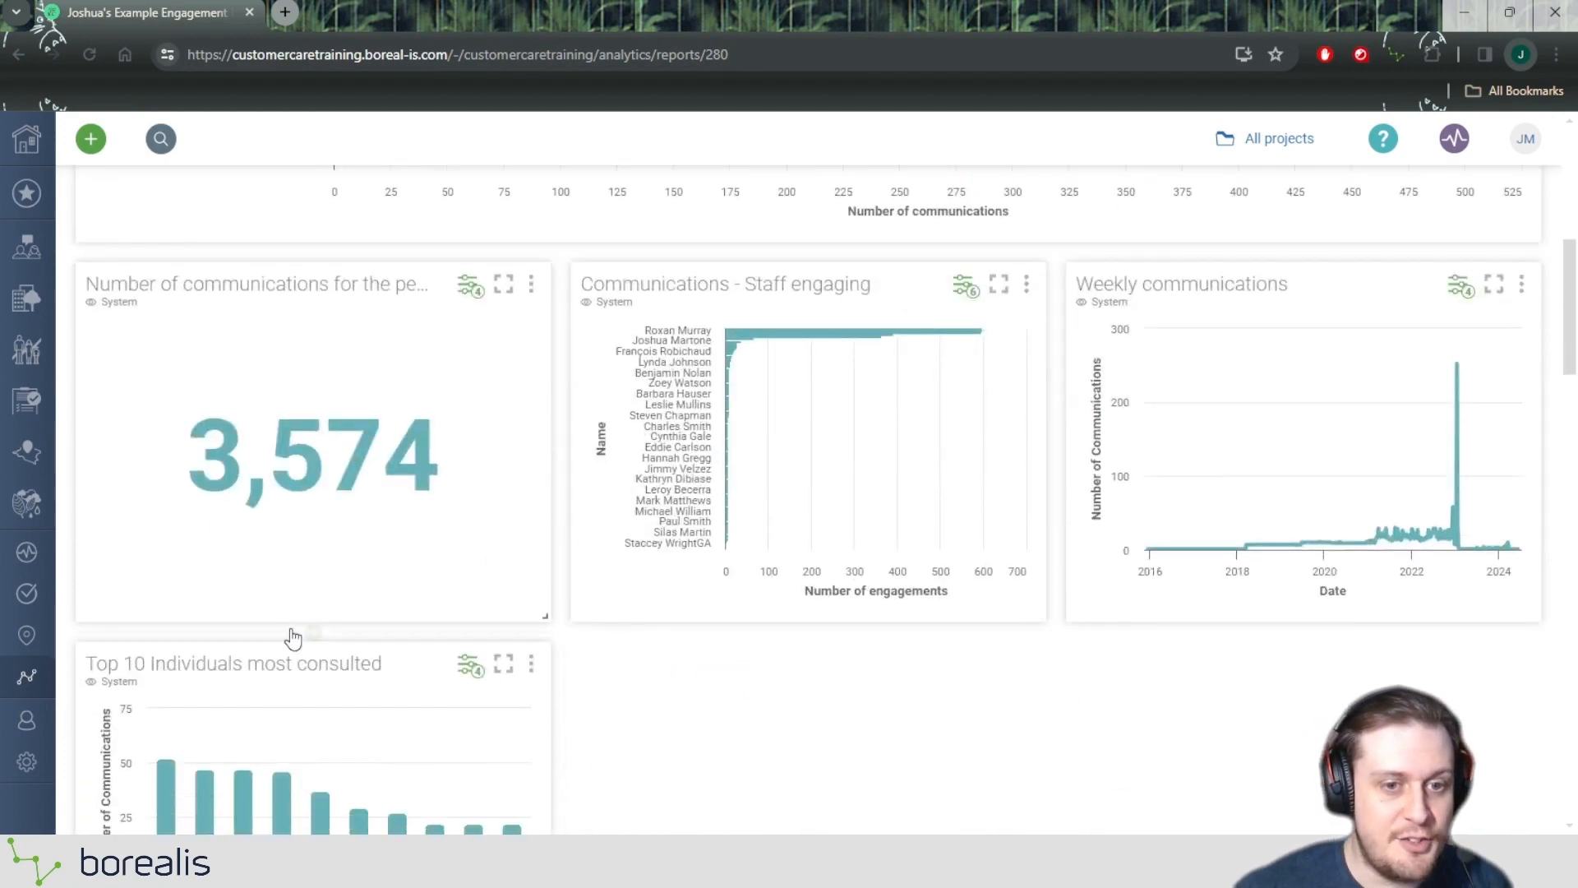
left_click(310, 634)
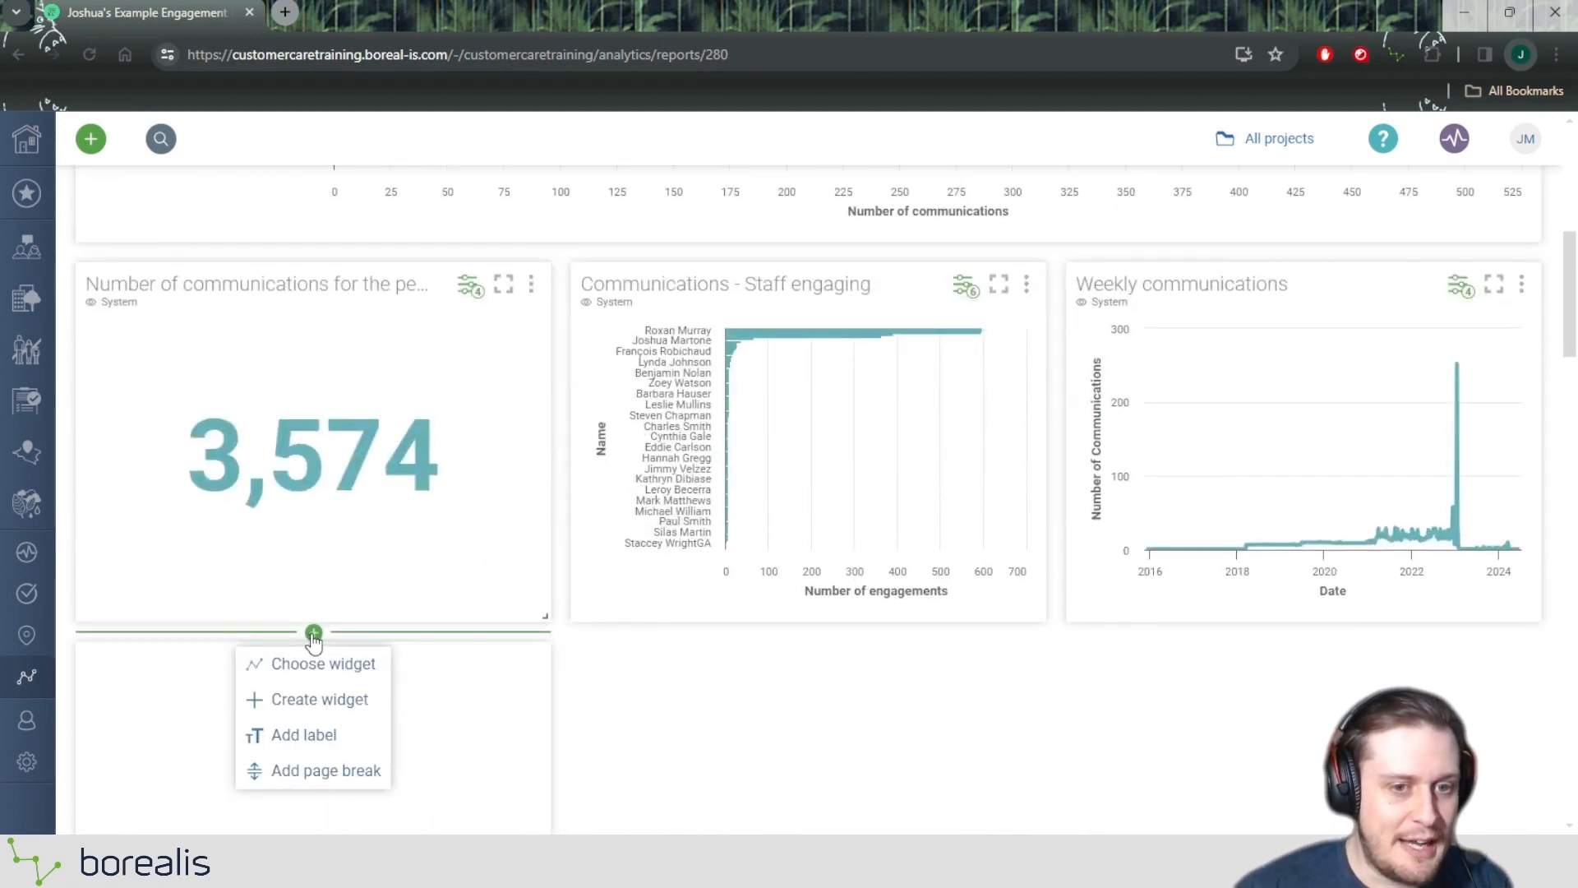
scroll(316, 637, "down", 1)
scroll(305, 633, "down", 1)
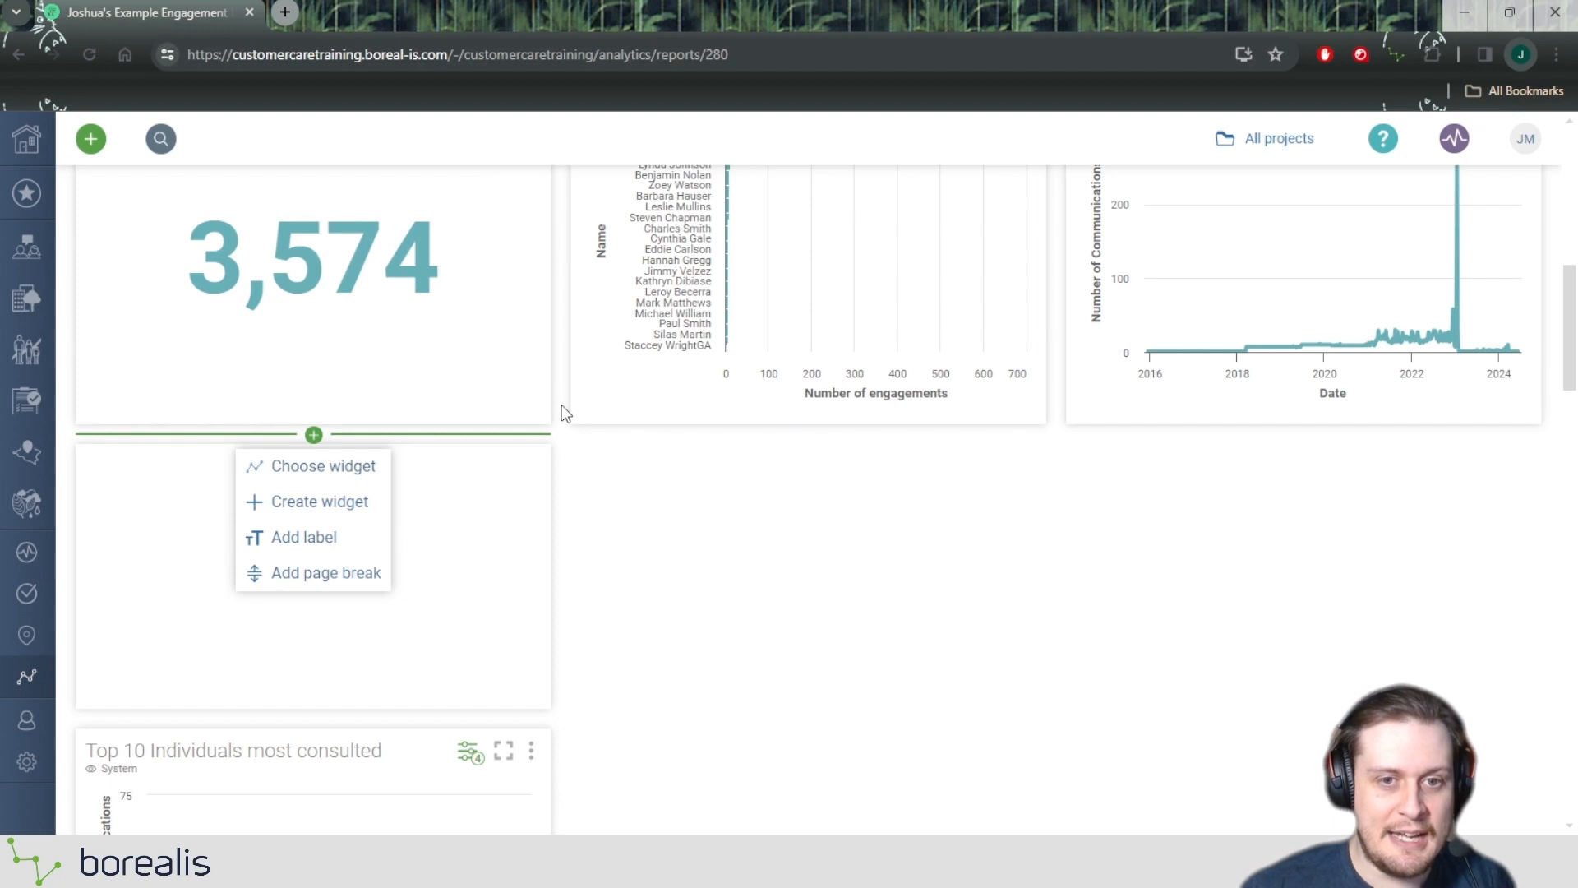
left_click(713, 576)
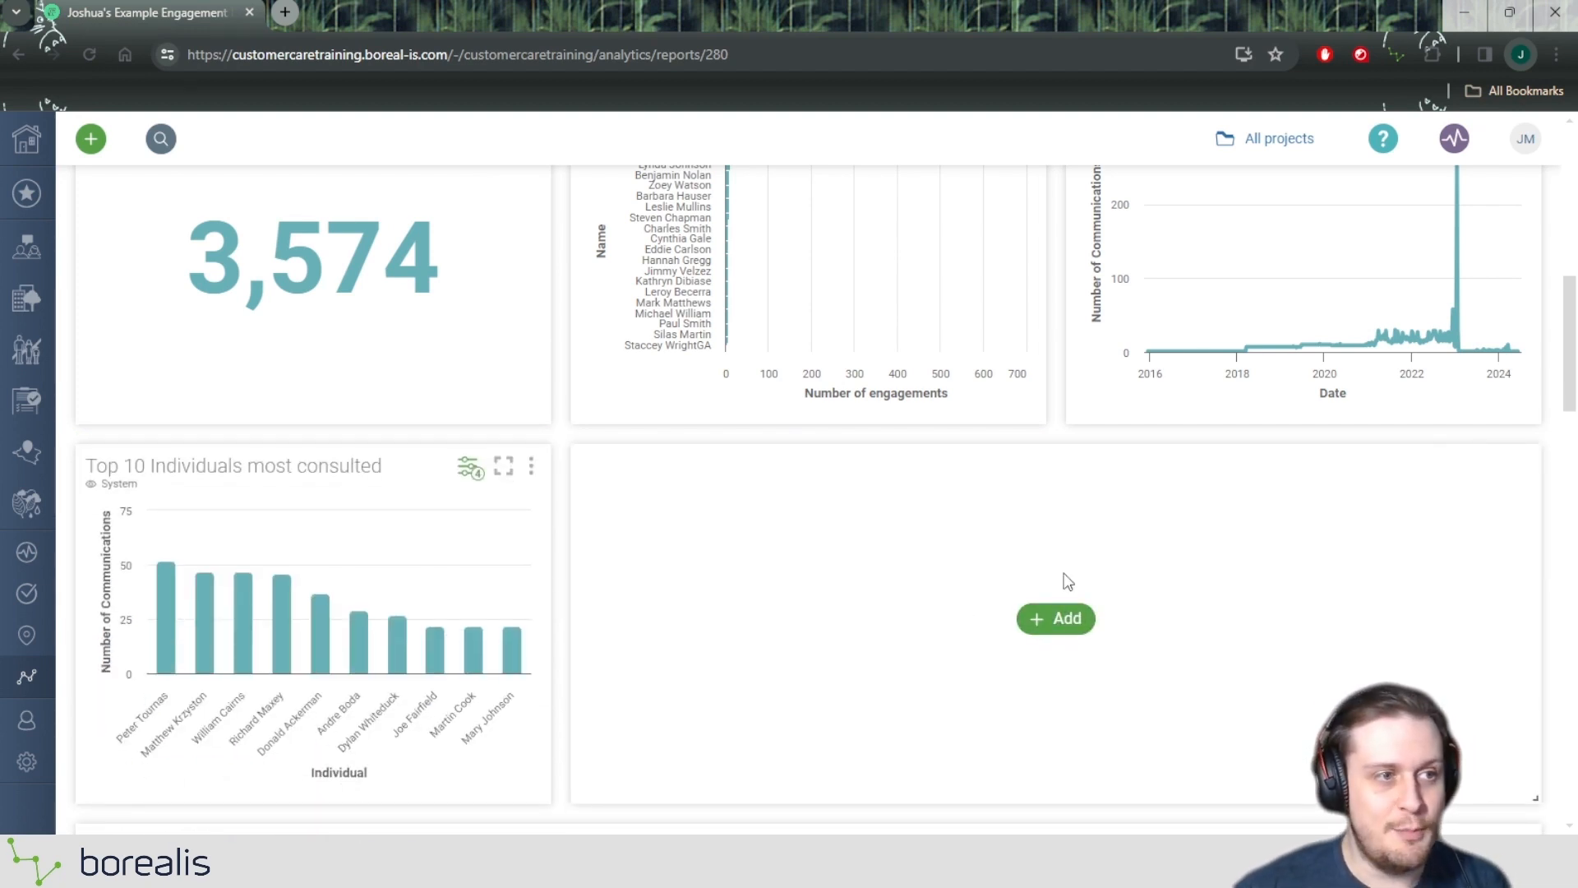
Compare adding content in the empty space beside the "Top 10 Individuals most consulted" widget with adding it from the report header.
left_click(1072, 621)
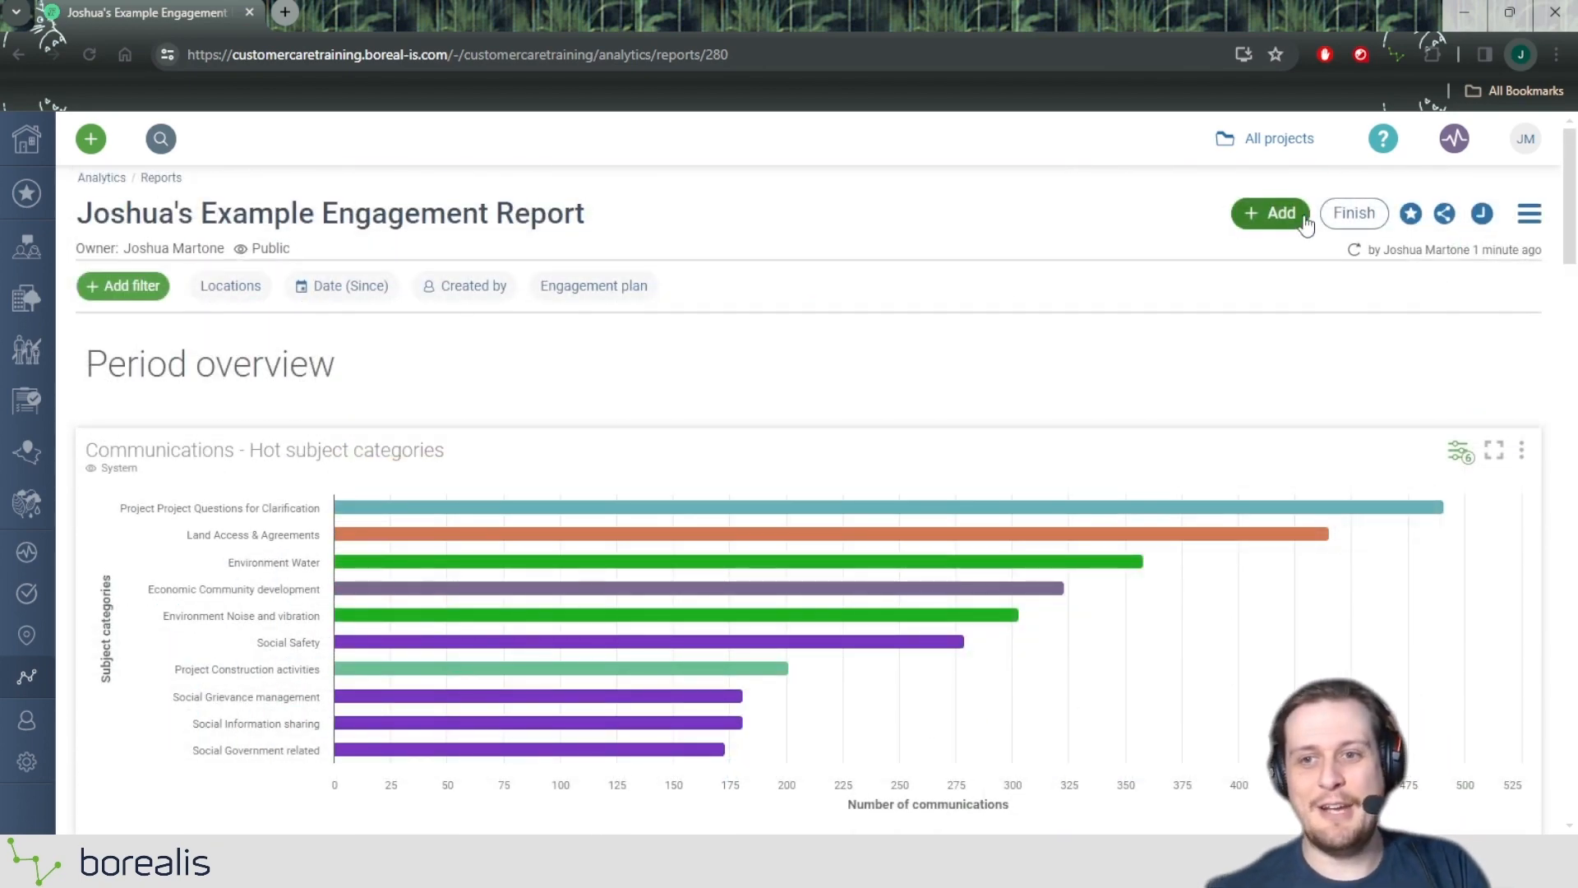
left_click(1290, 221)
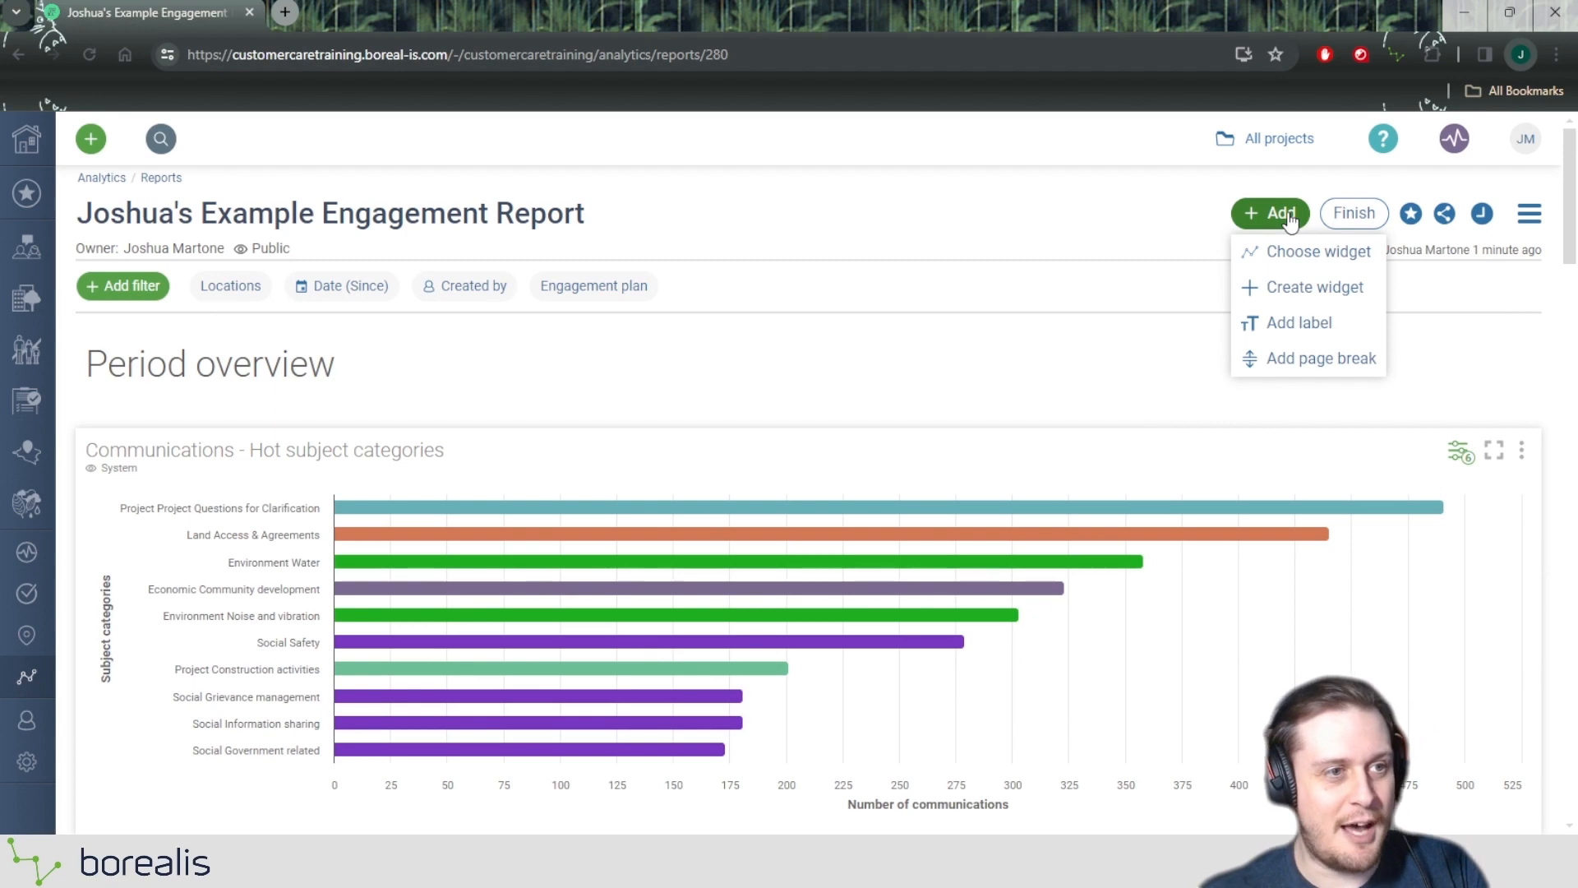
scroll(959, 242, "down", 5)
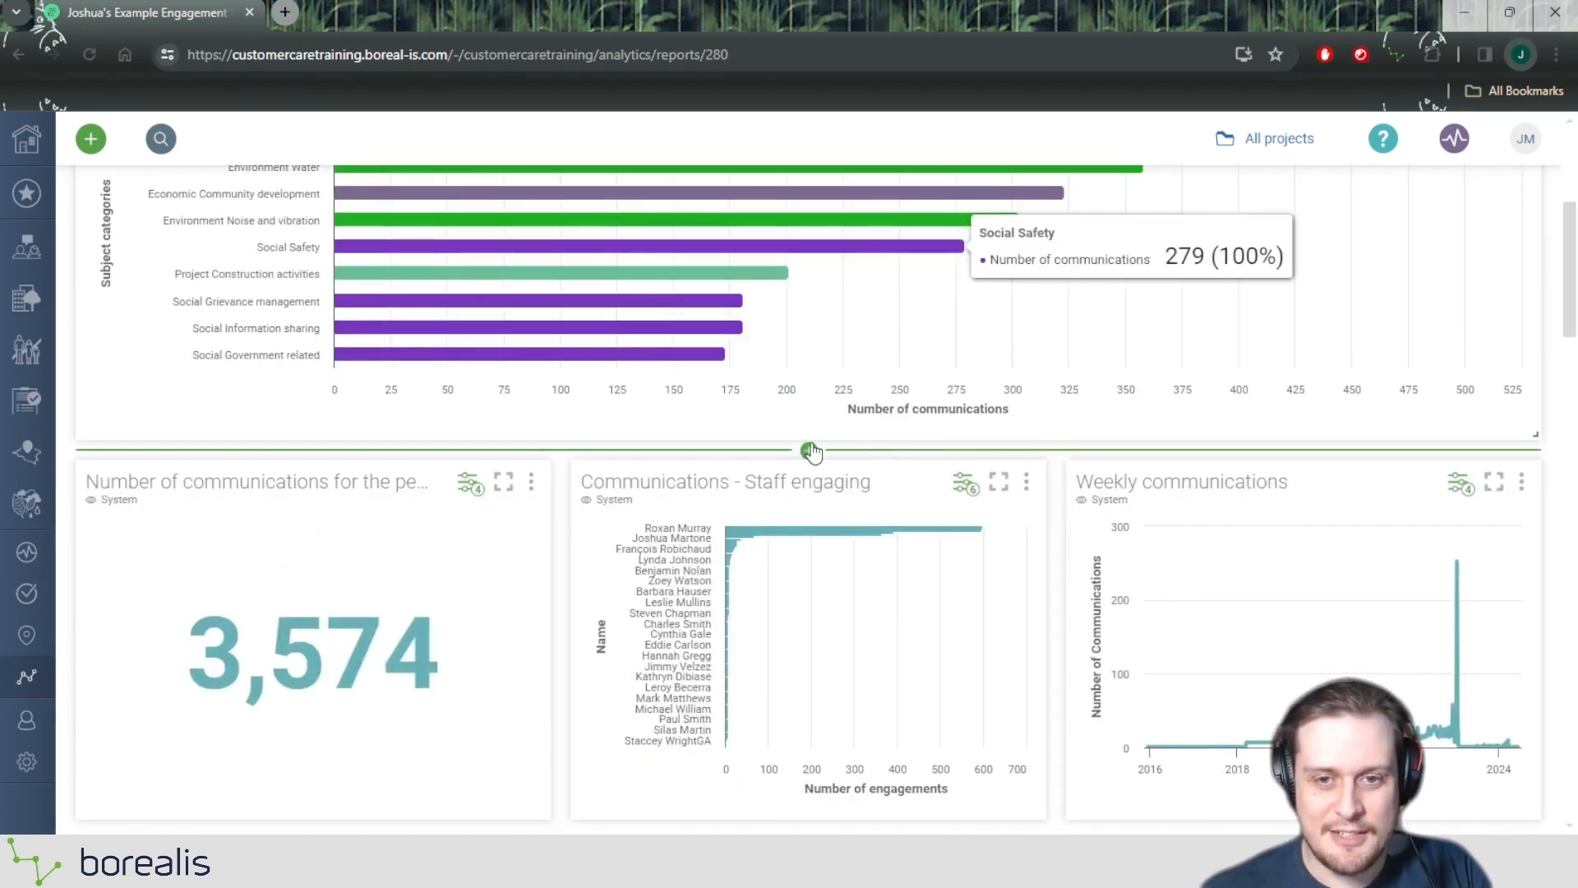
scroll(814, 458, "down", 3)
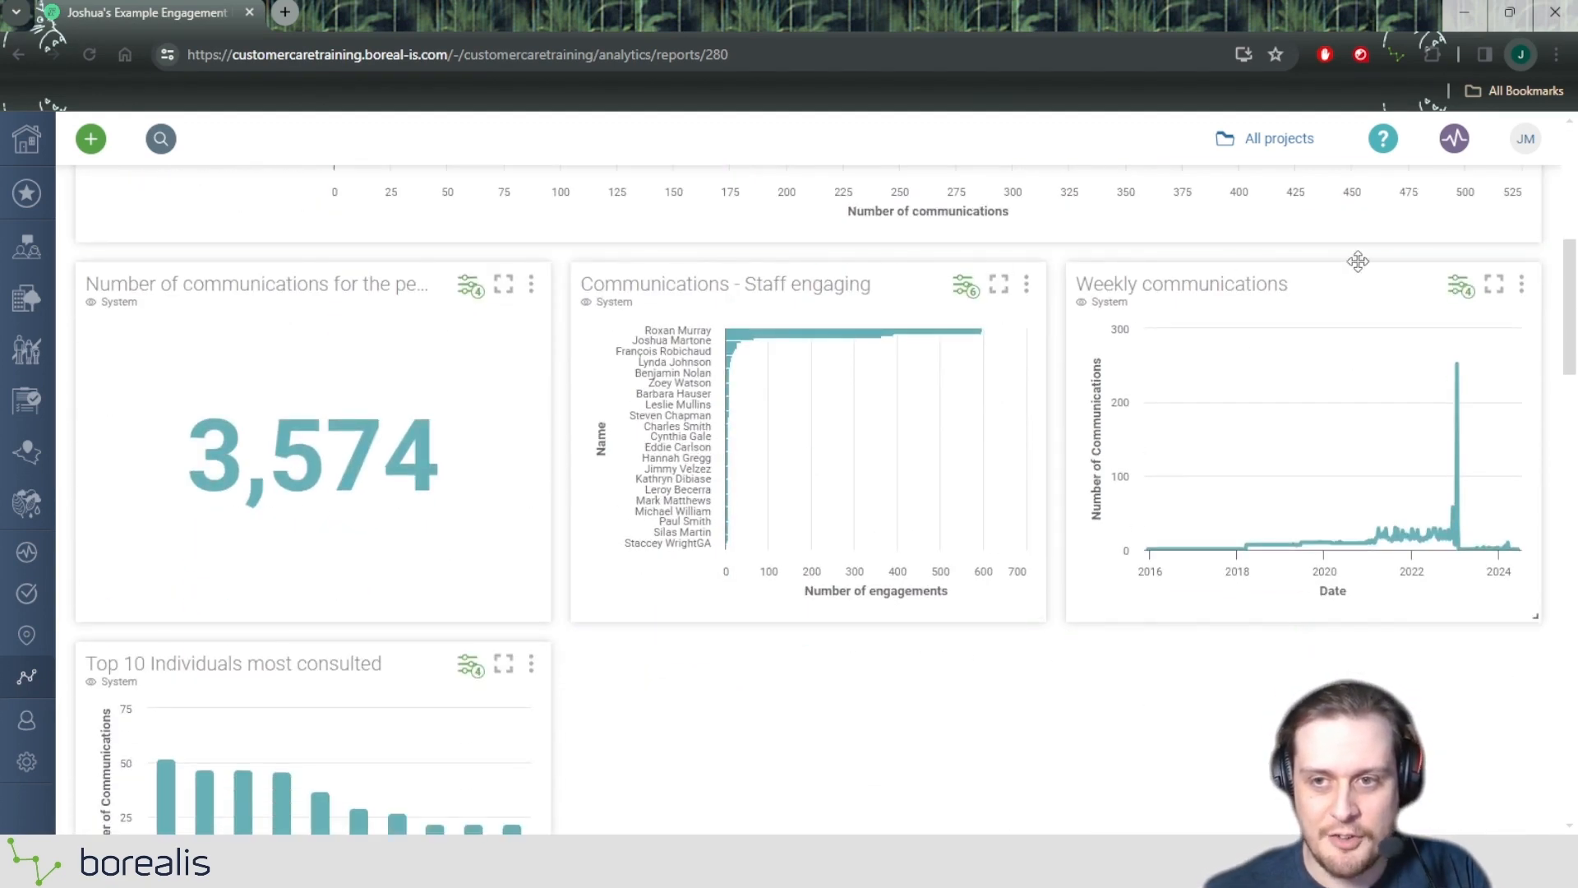
scroll(578, 331, "down", 1)
scroll(579, 331, "down", 4)
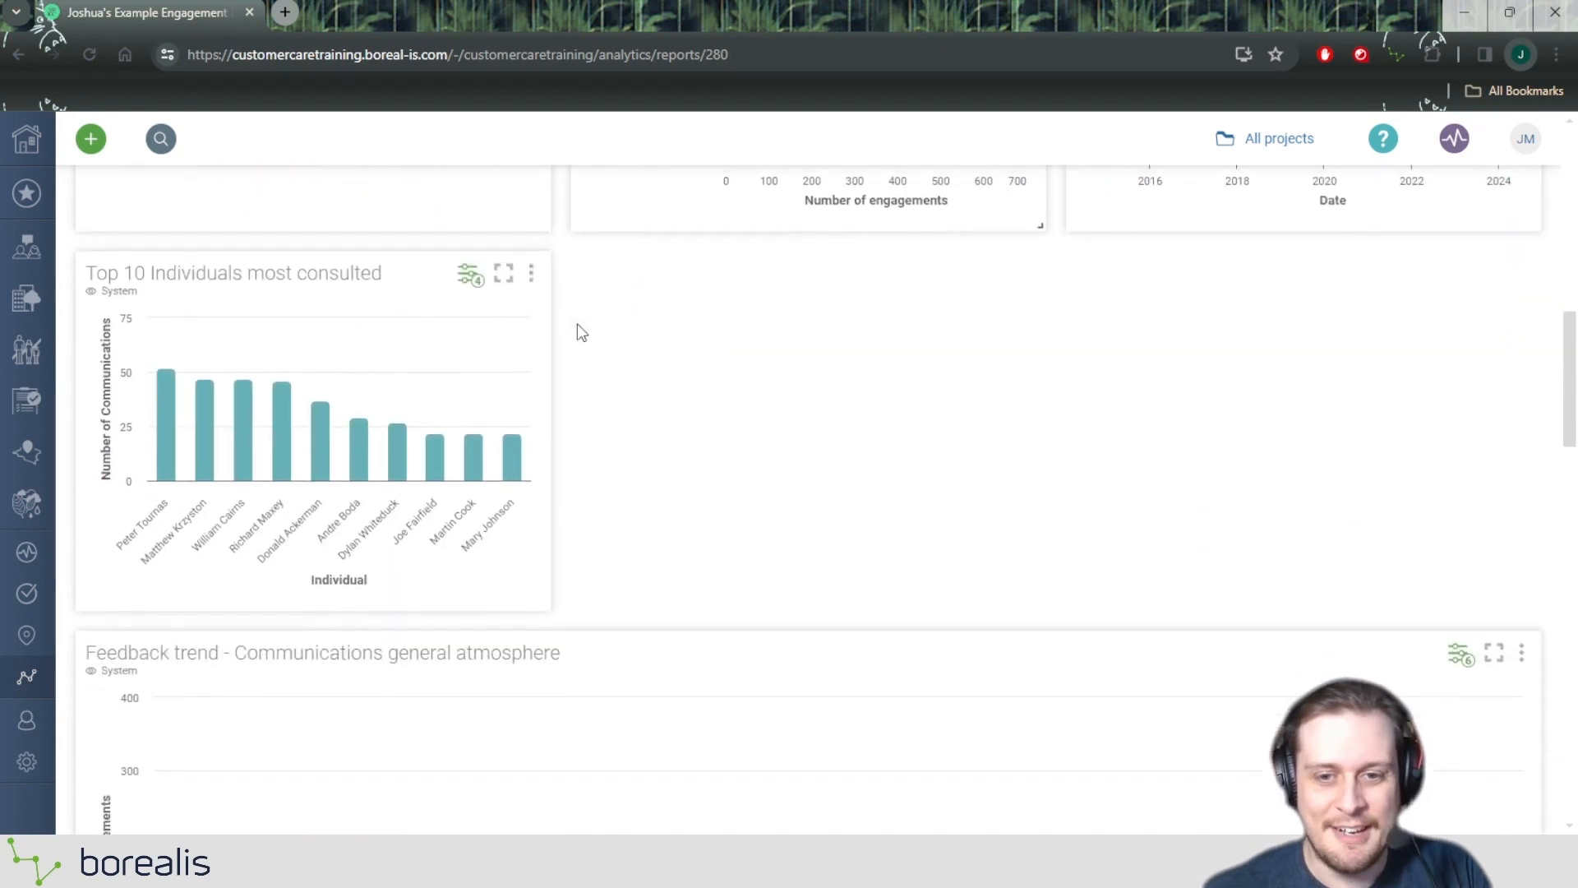
mouse_move(1049, 376)
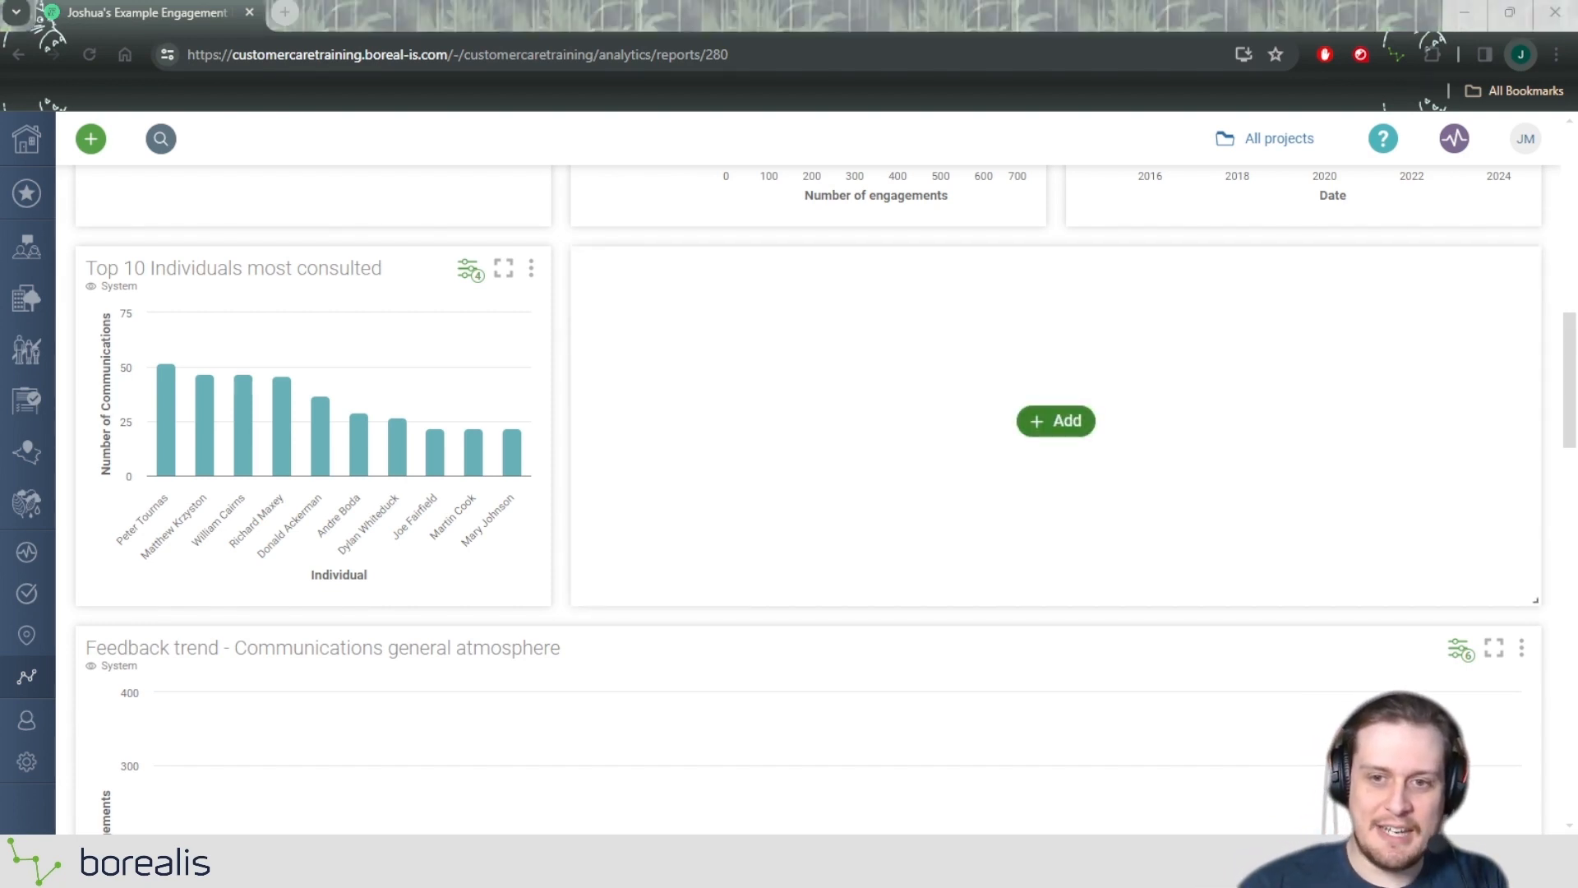
Start adding an existing widget in the empty space beside "Top 10 Individuals most consulted" and browse the available widgets.
left_click(1060, 421)
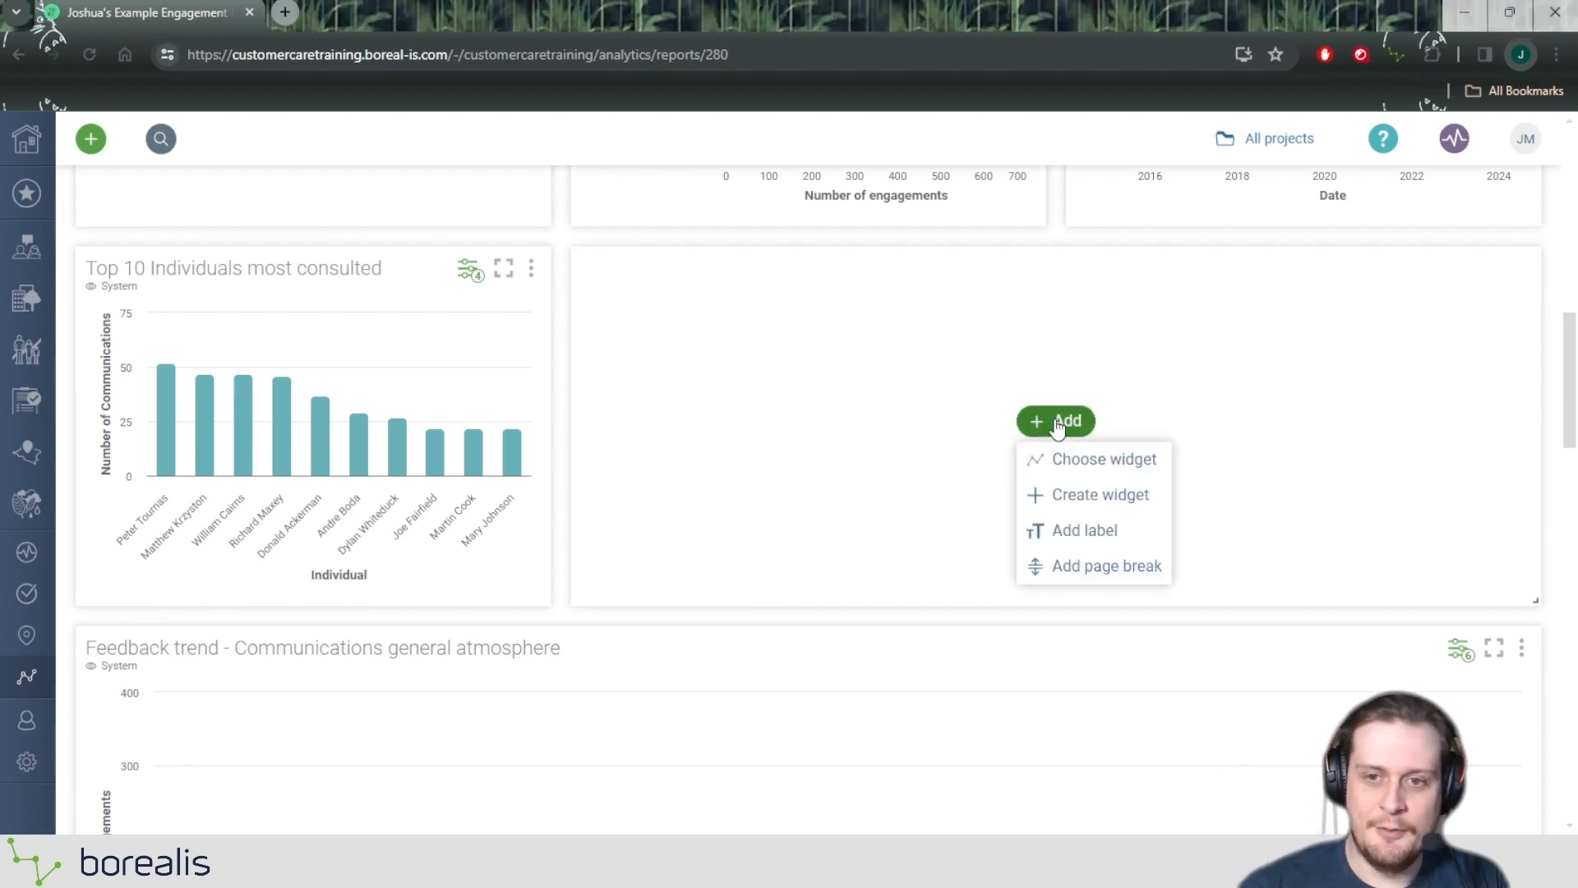
left_click(1106, 460)
left_click(714, 316)
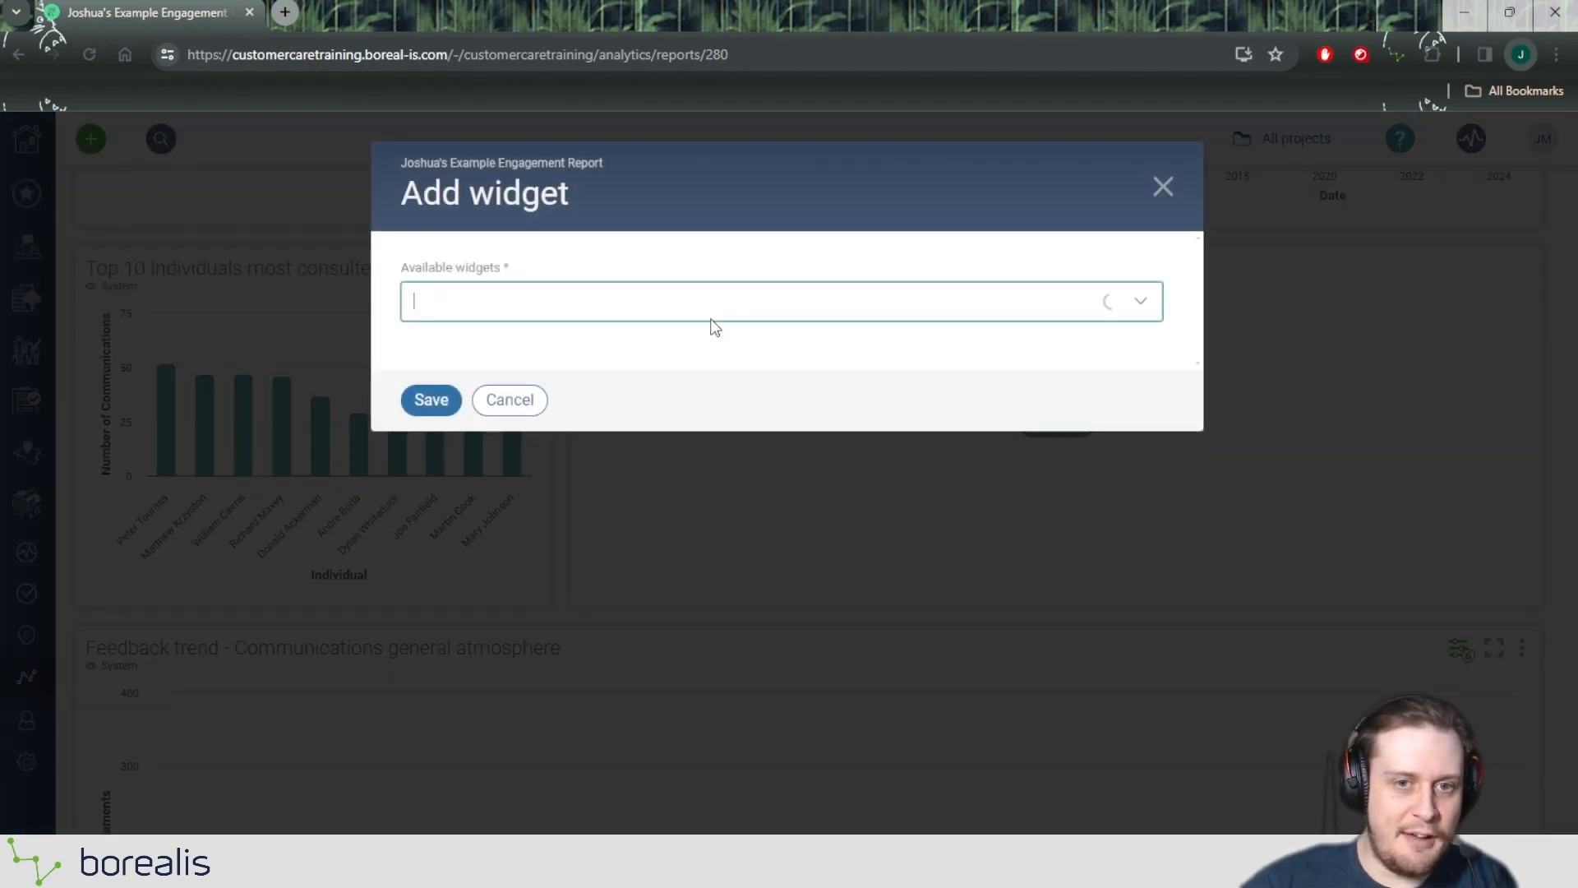
scroll(725, 406, "down", 15)
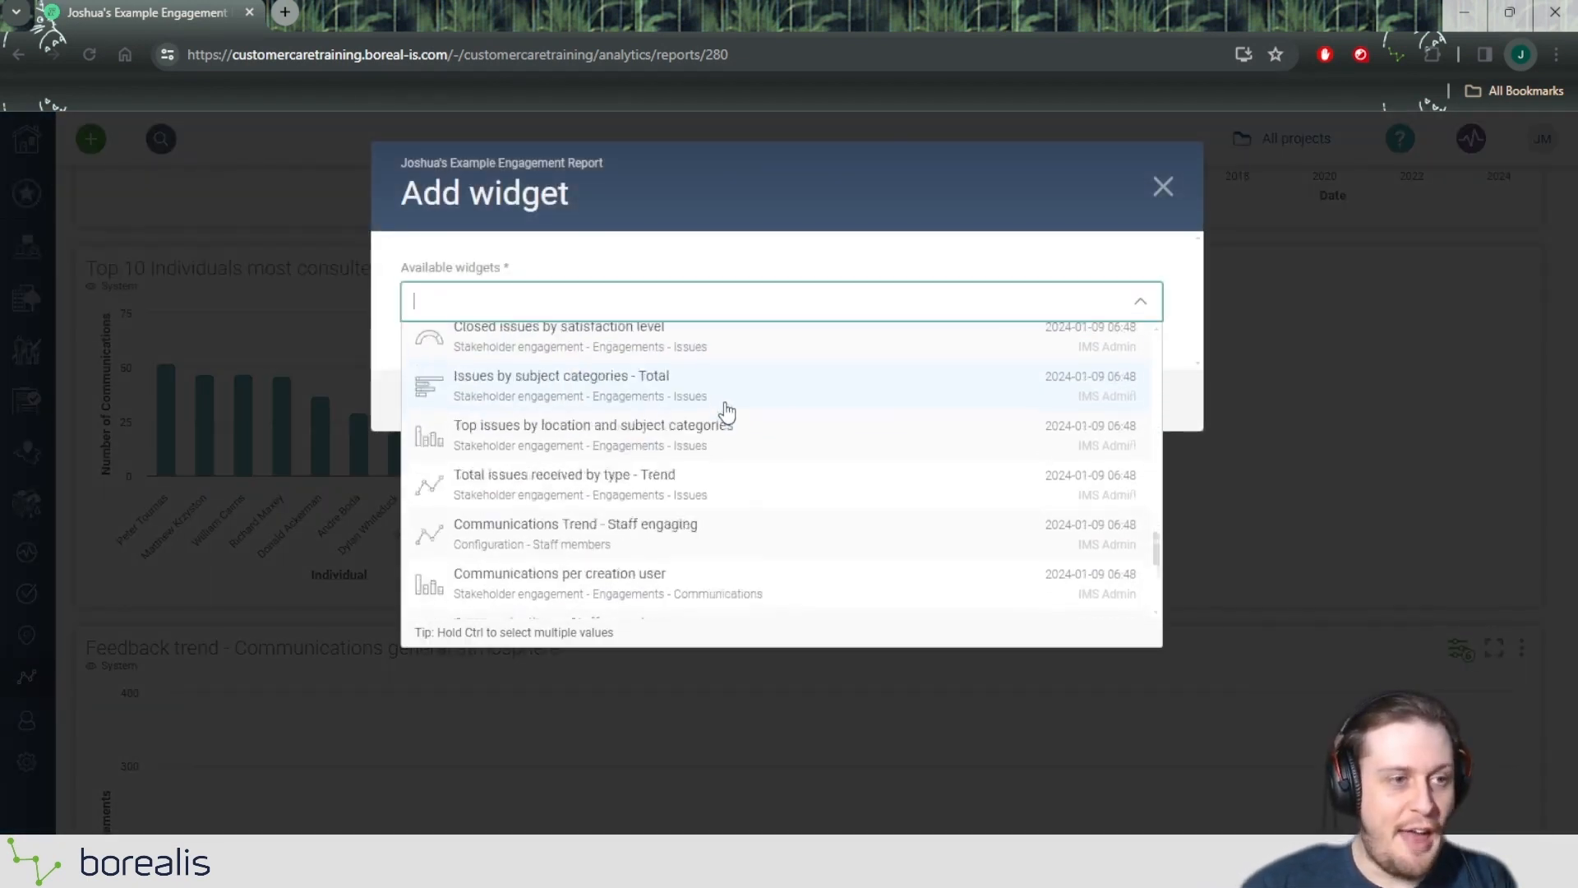
scroll(731, 417, "down", 10)
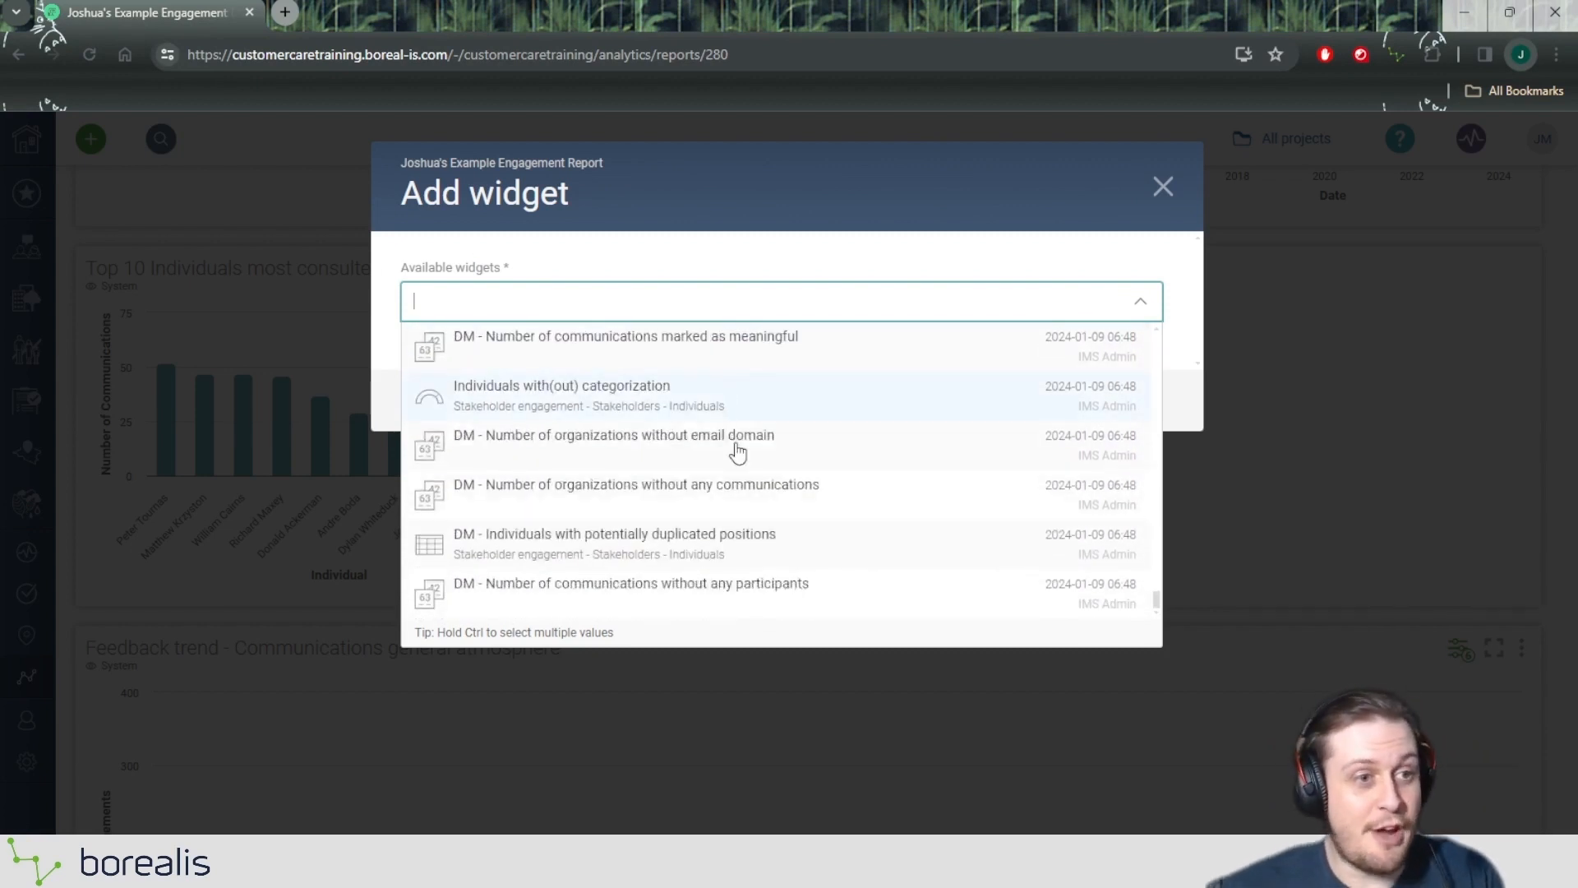
scroll(745, 491, "down", 4)
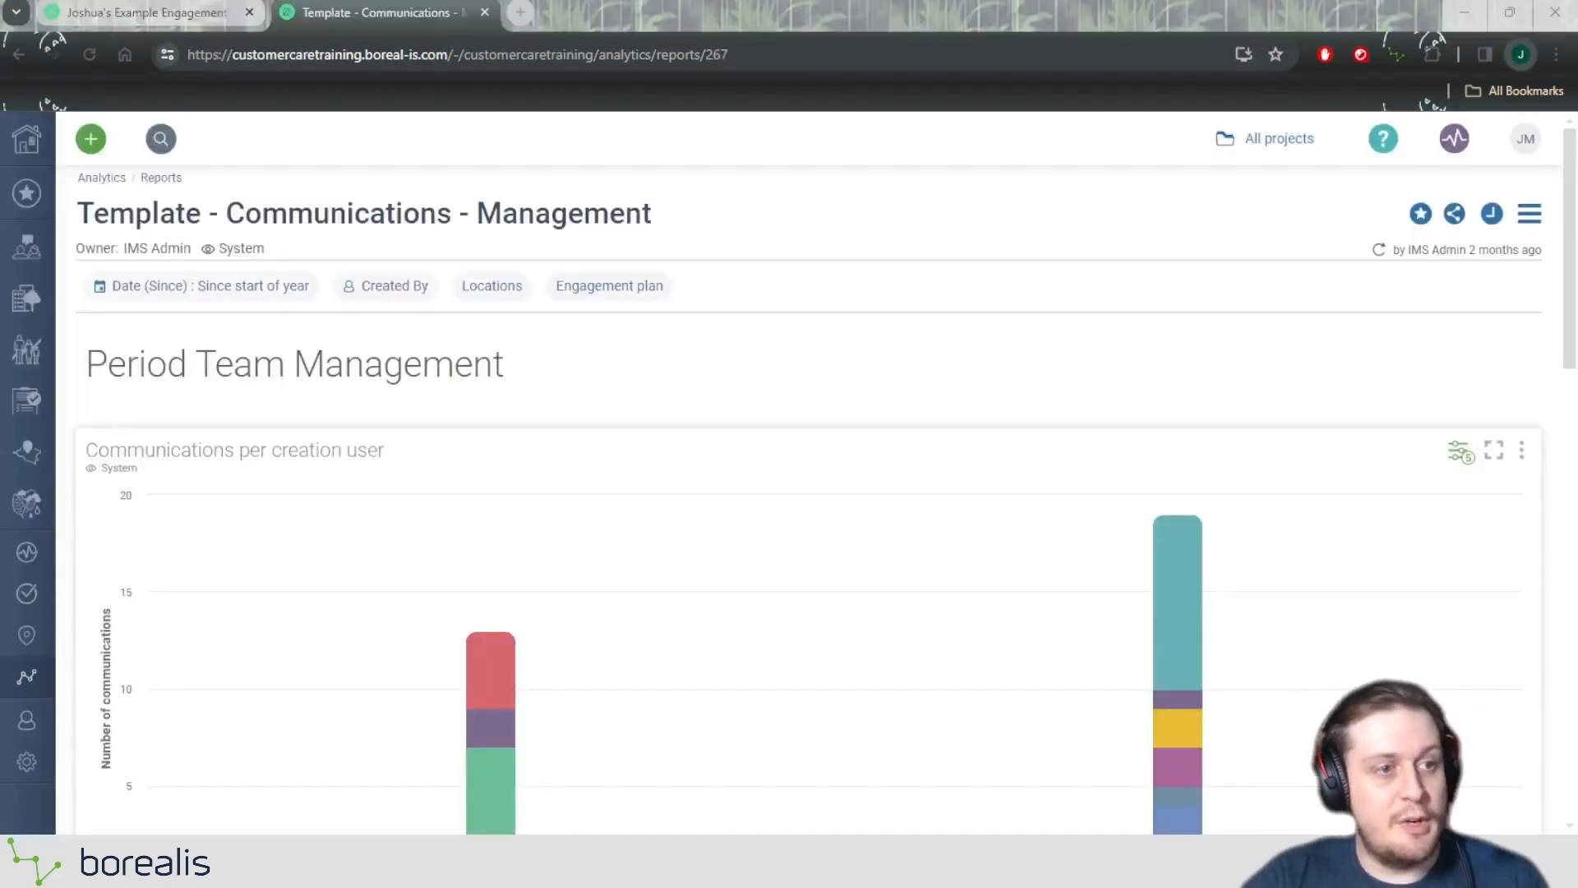
From the "Template - Communications - Management" report, open the "Communications per creation user" widget and copy its title.
left_click(944, 224)
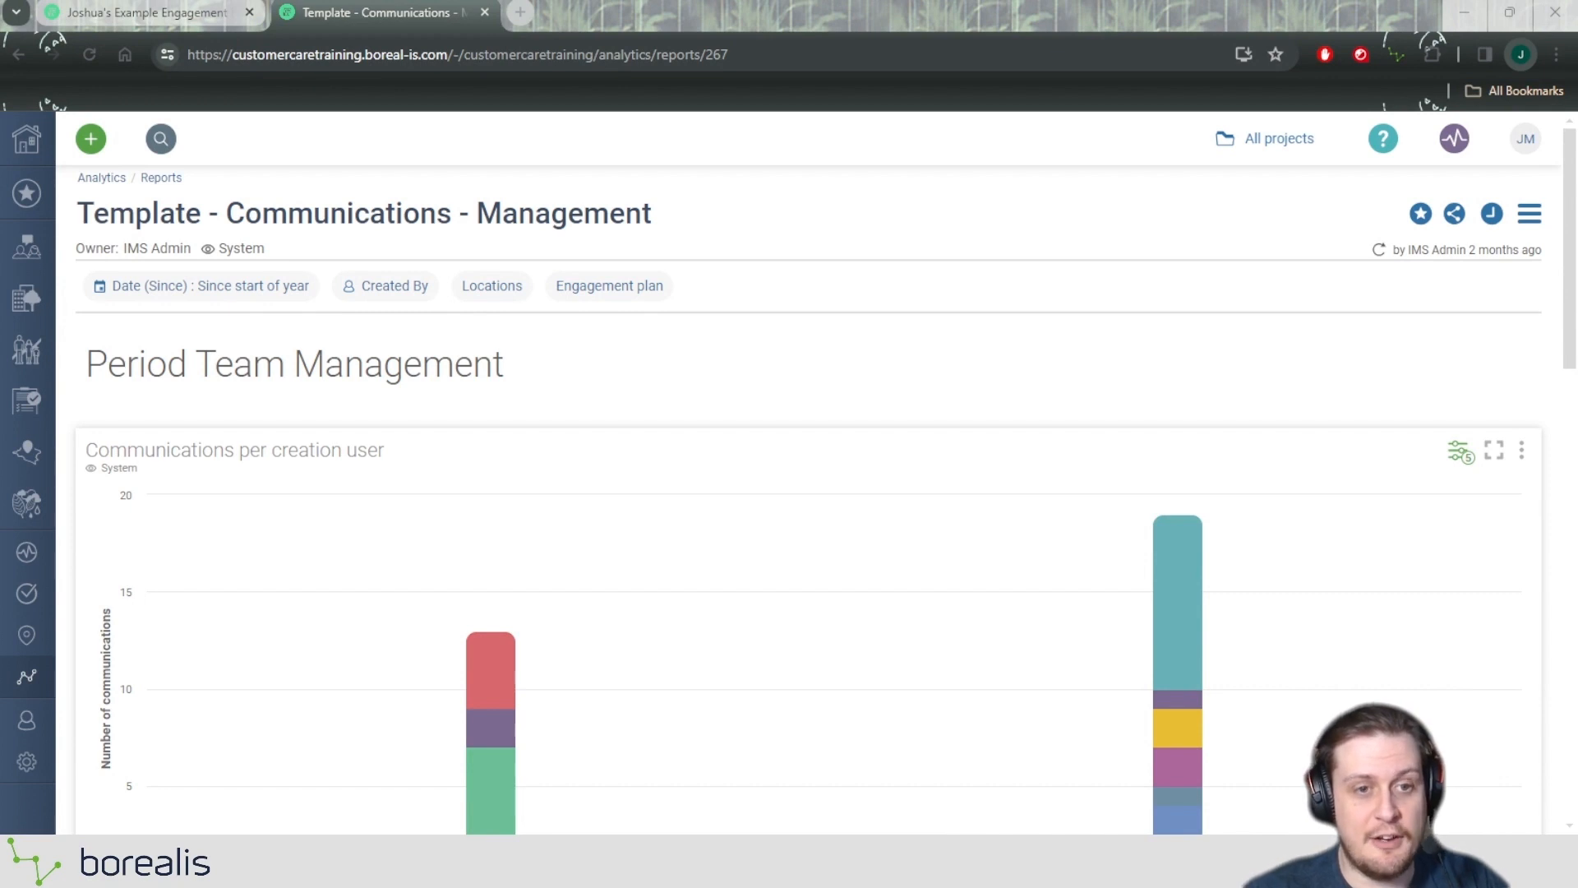
left_click_drag(85, 450, 405, 447)
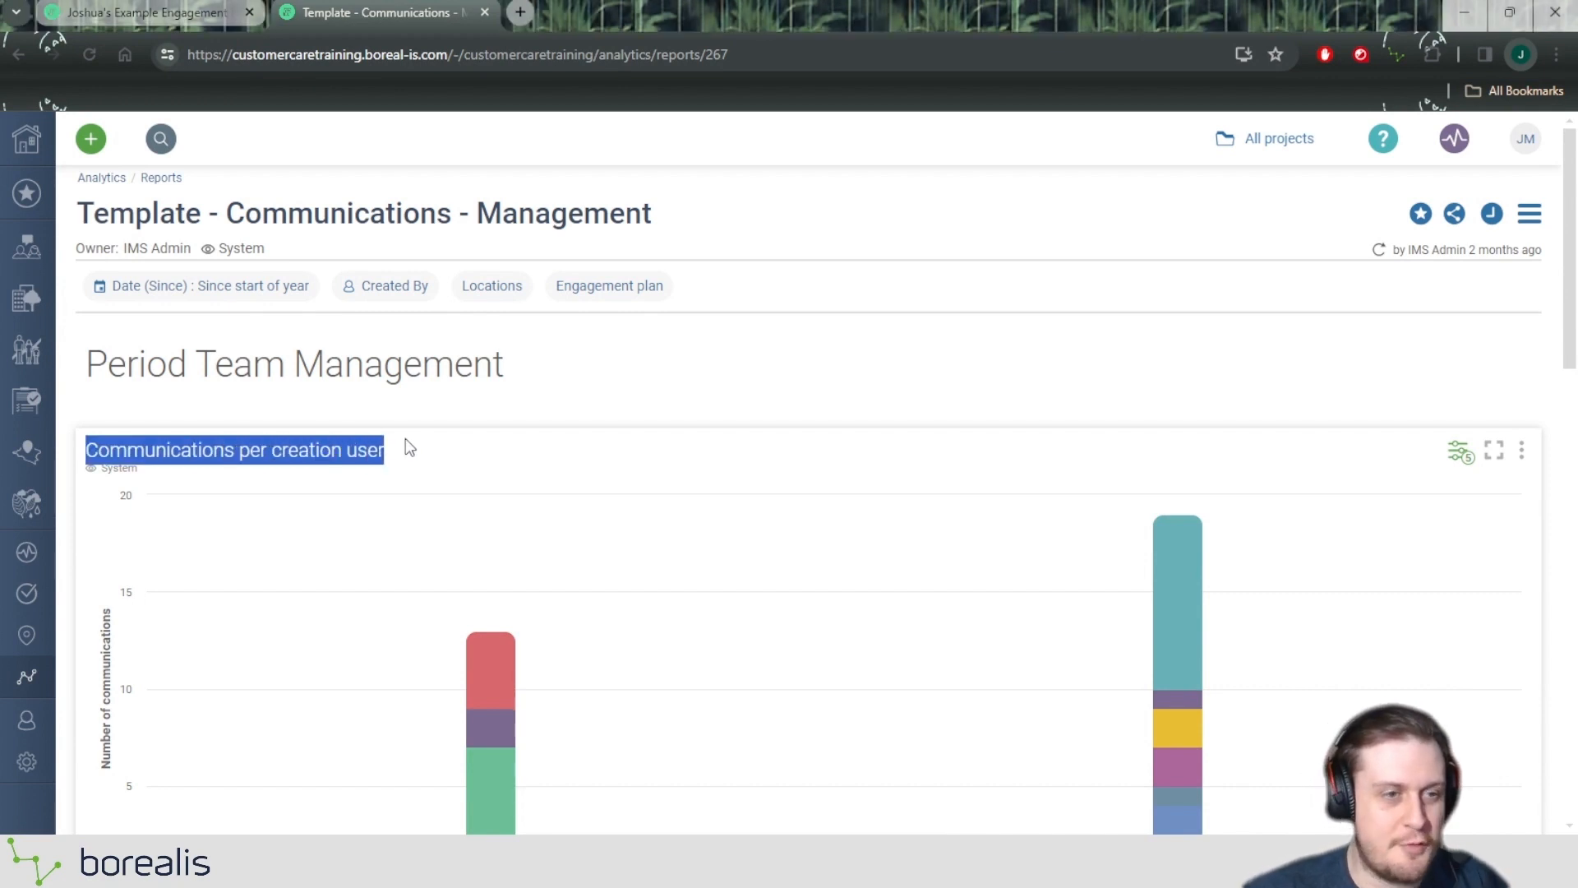
left_click(735, 447)
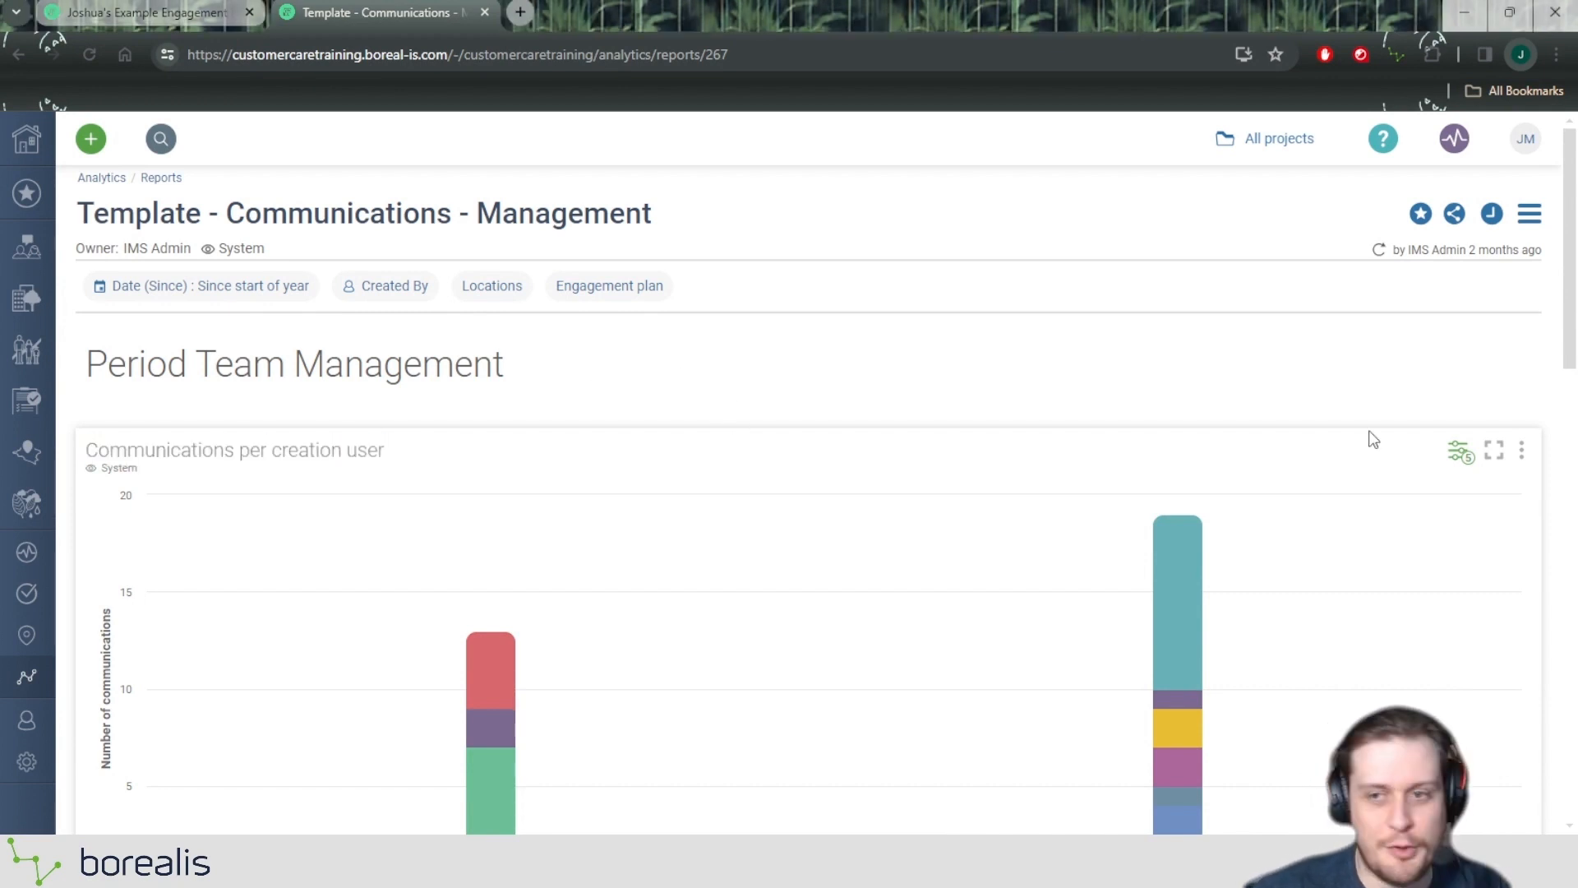
left_click(1520, 454)
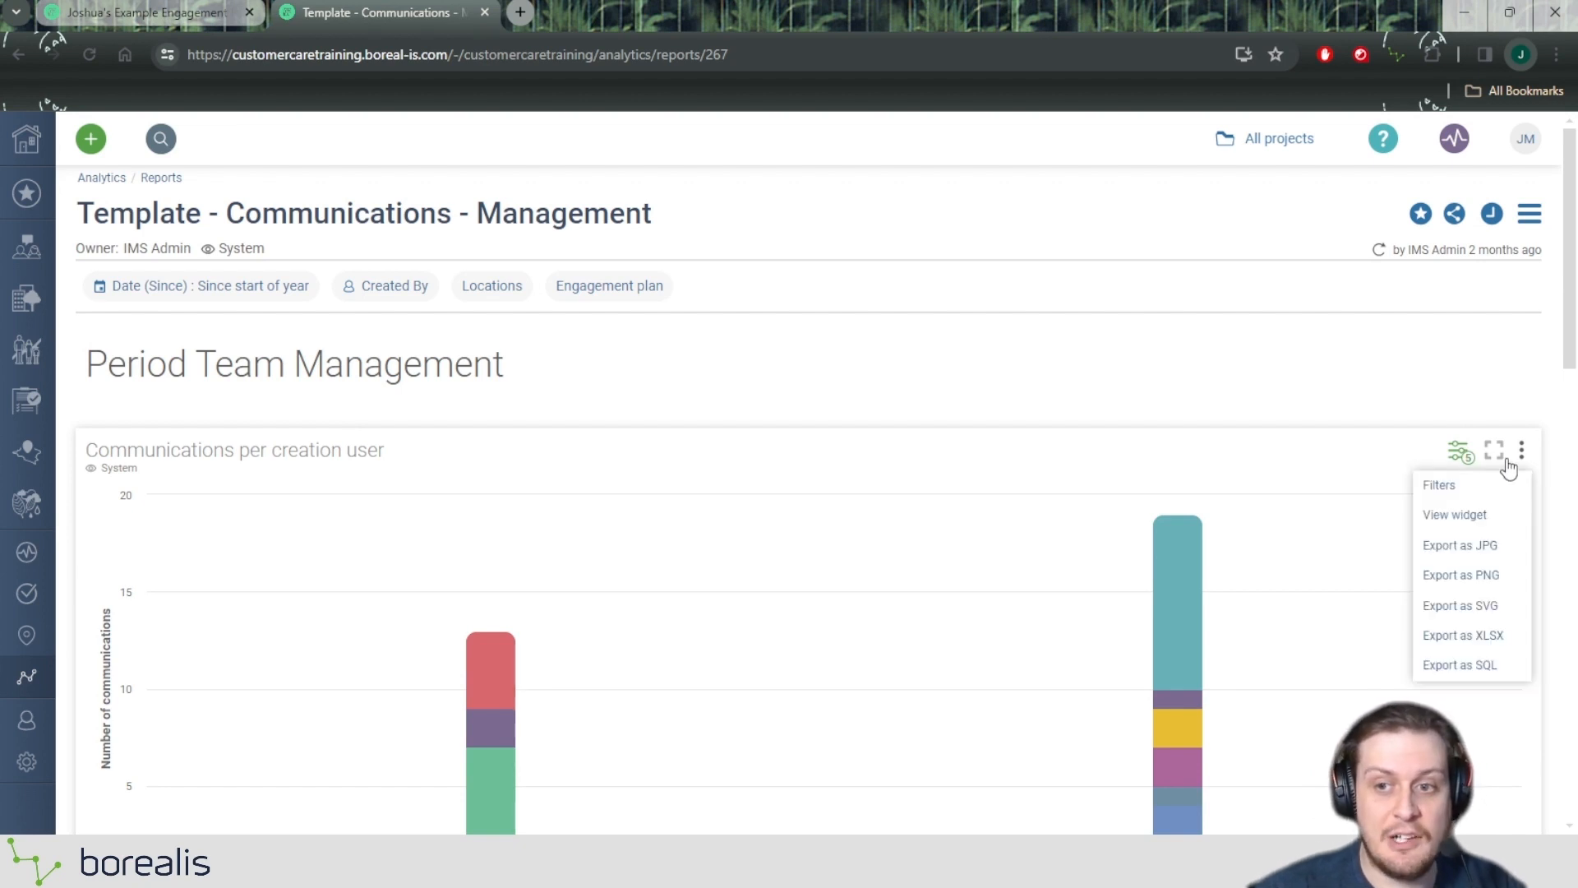
left_click(1454, 516)
left_click_drag(77, 213, 586, 216)
key("ctrl+c")
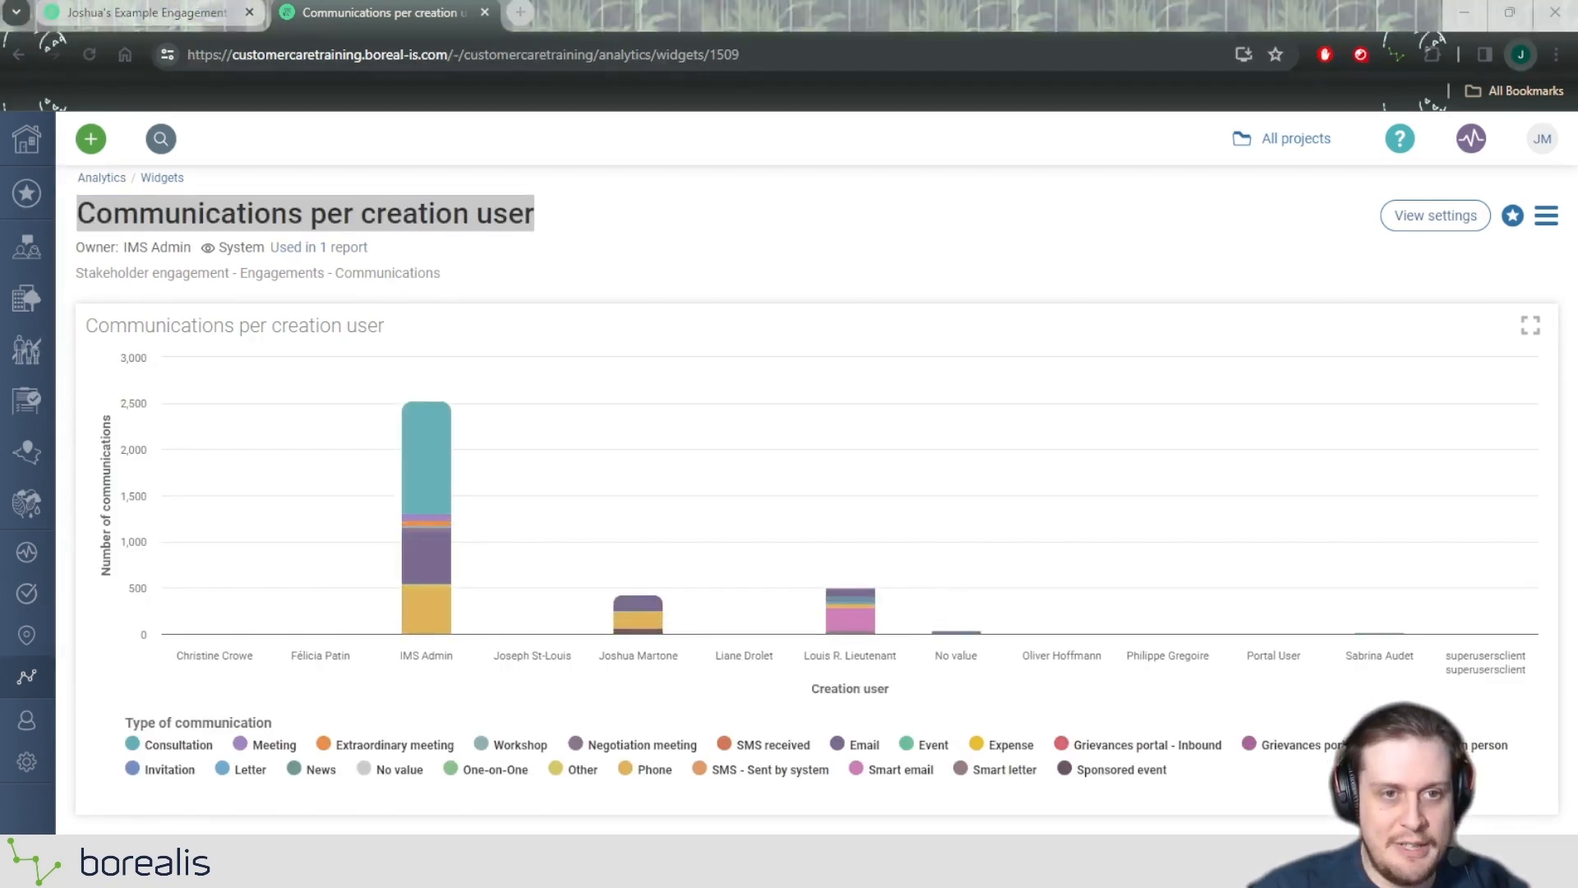
Return to the engagement report and add the "Communications per creation user" widget, finding it by the copied title.
left_click(138, 10)
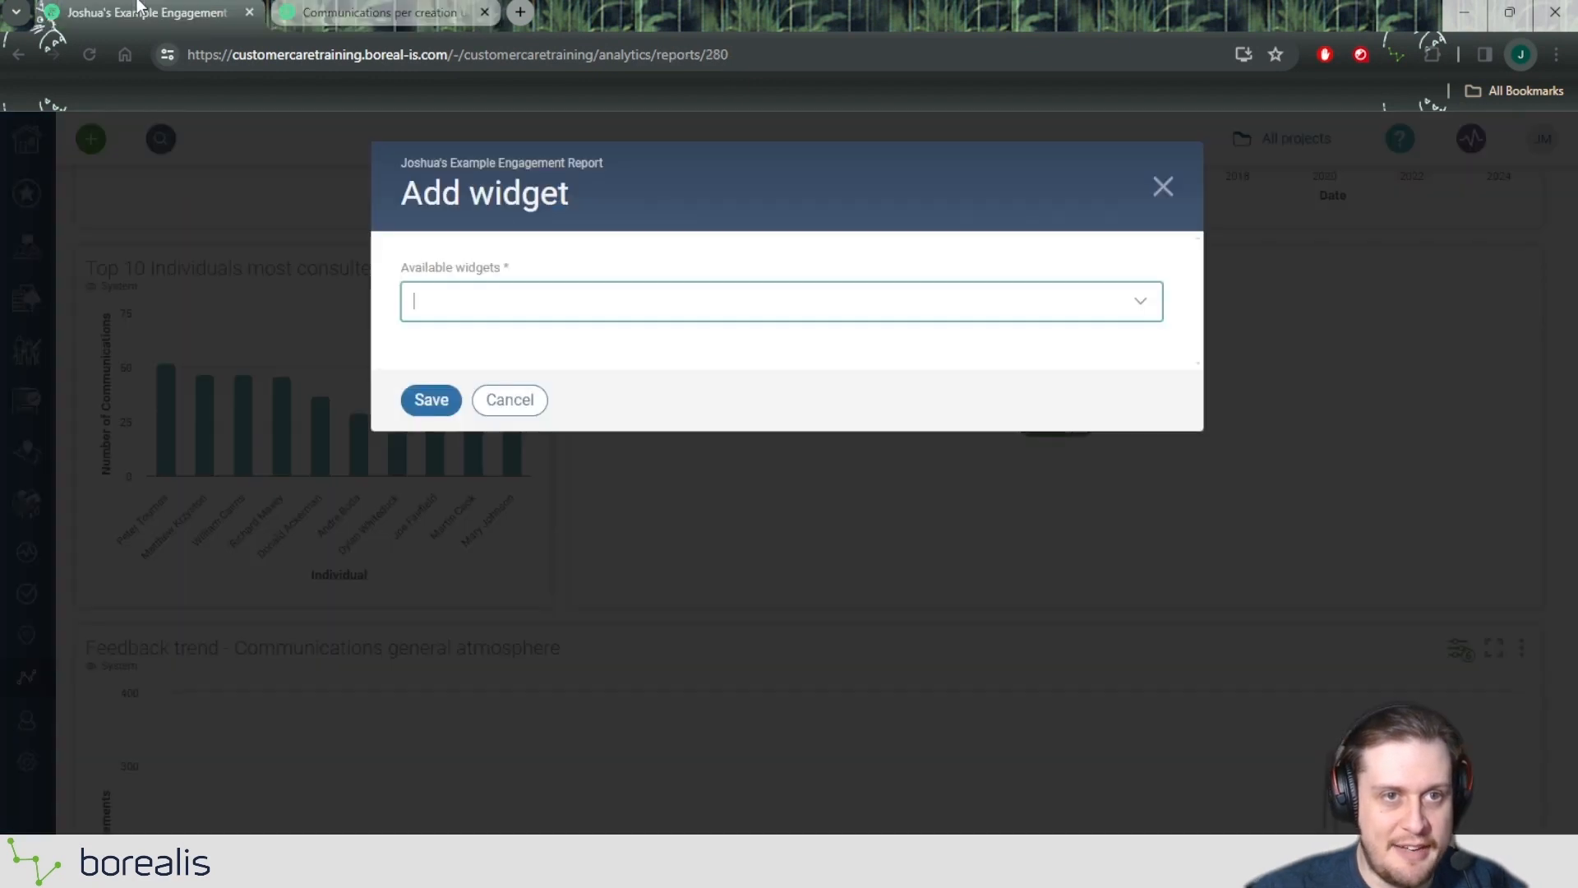
key("ctrl+v")
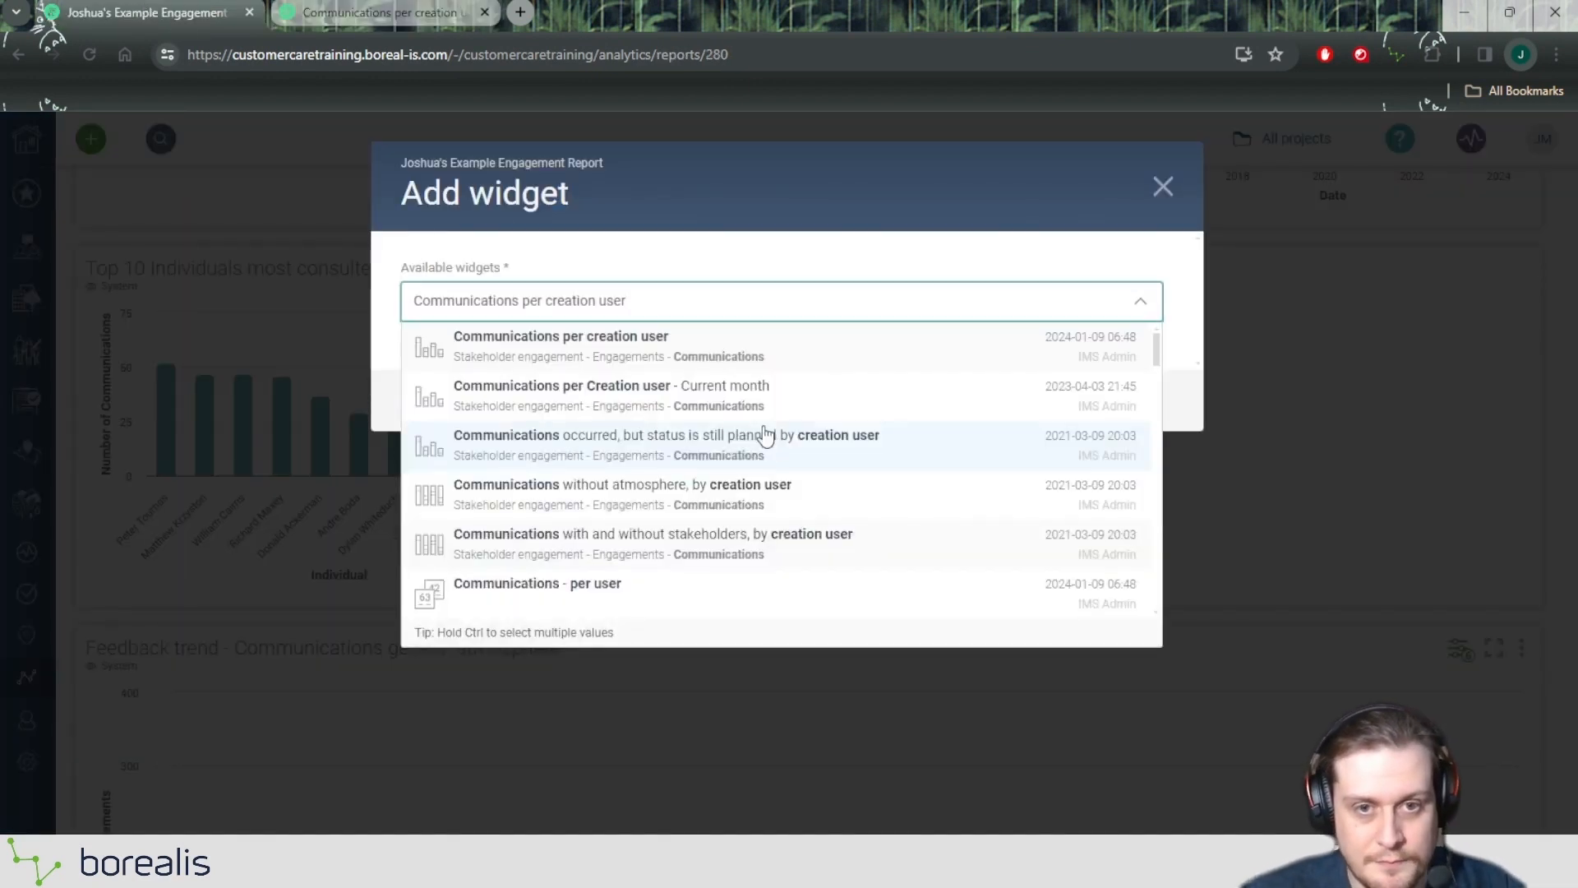
left_click(622, 359)
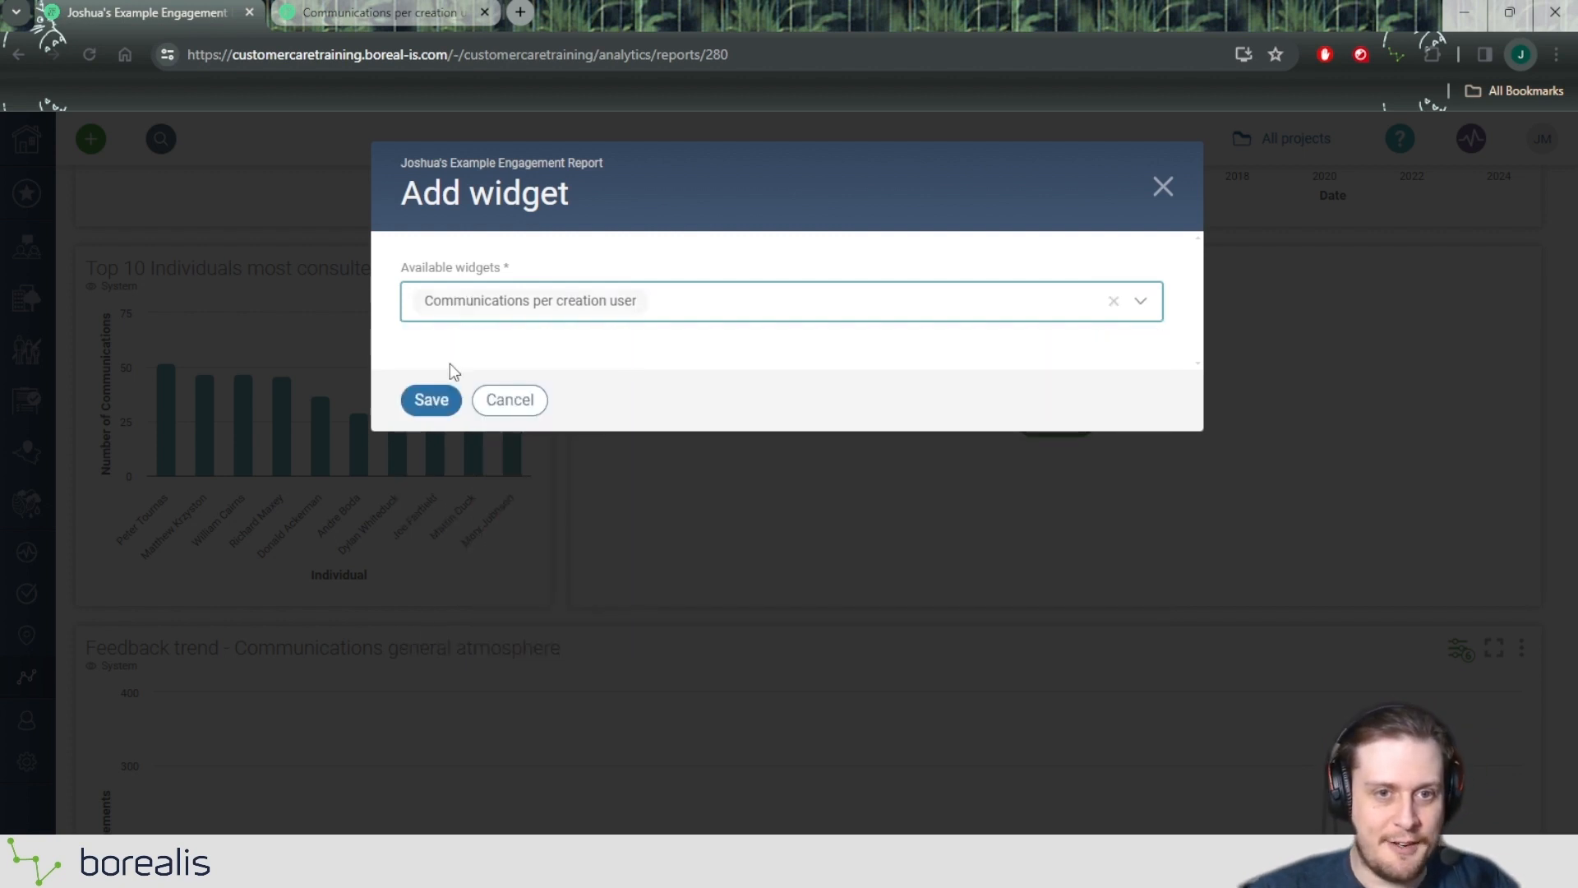
left_click(440, 400)
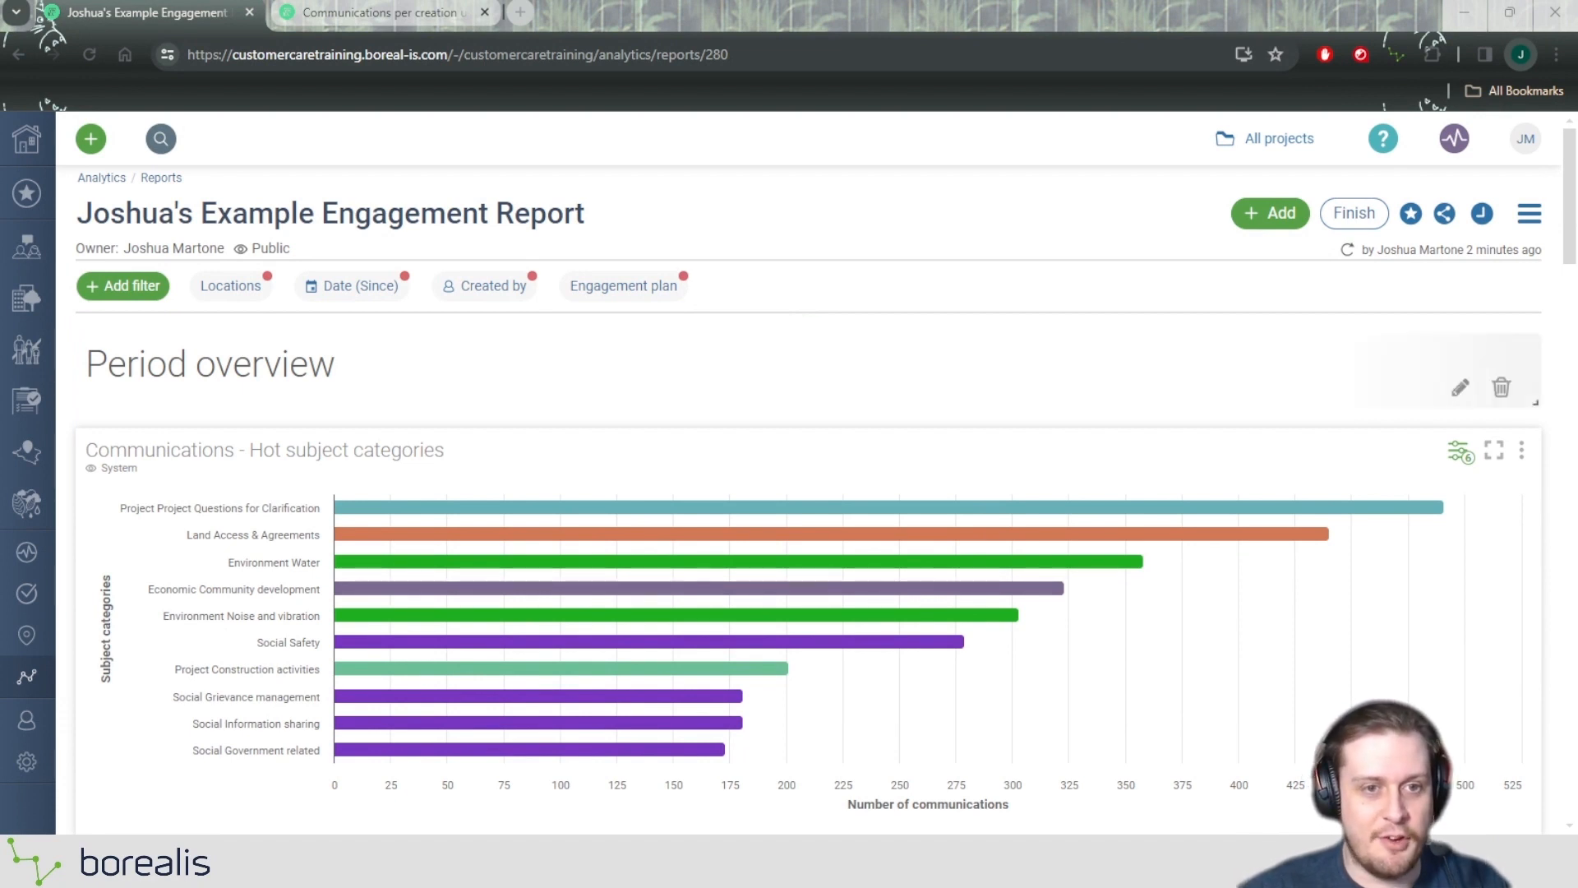
Try resizing the "Period overview" label at the start of the report.
left_click(167, 368)
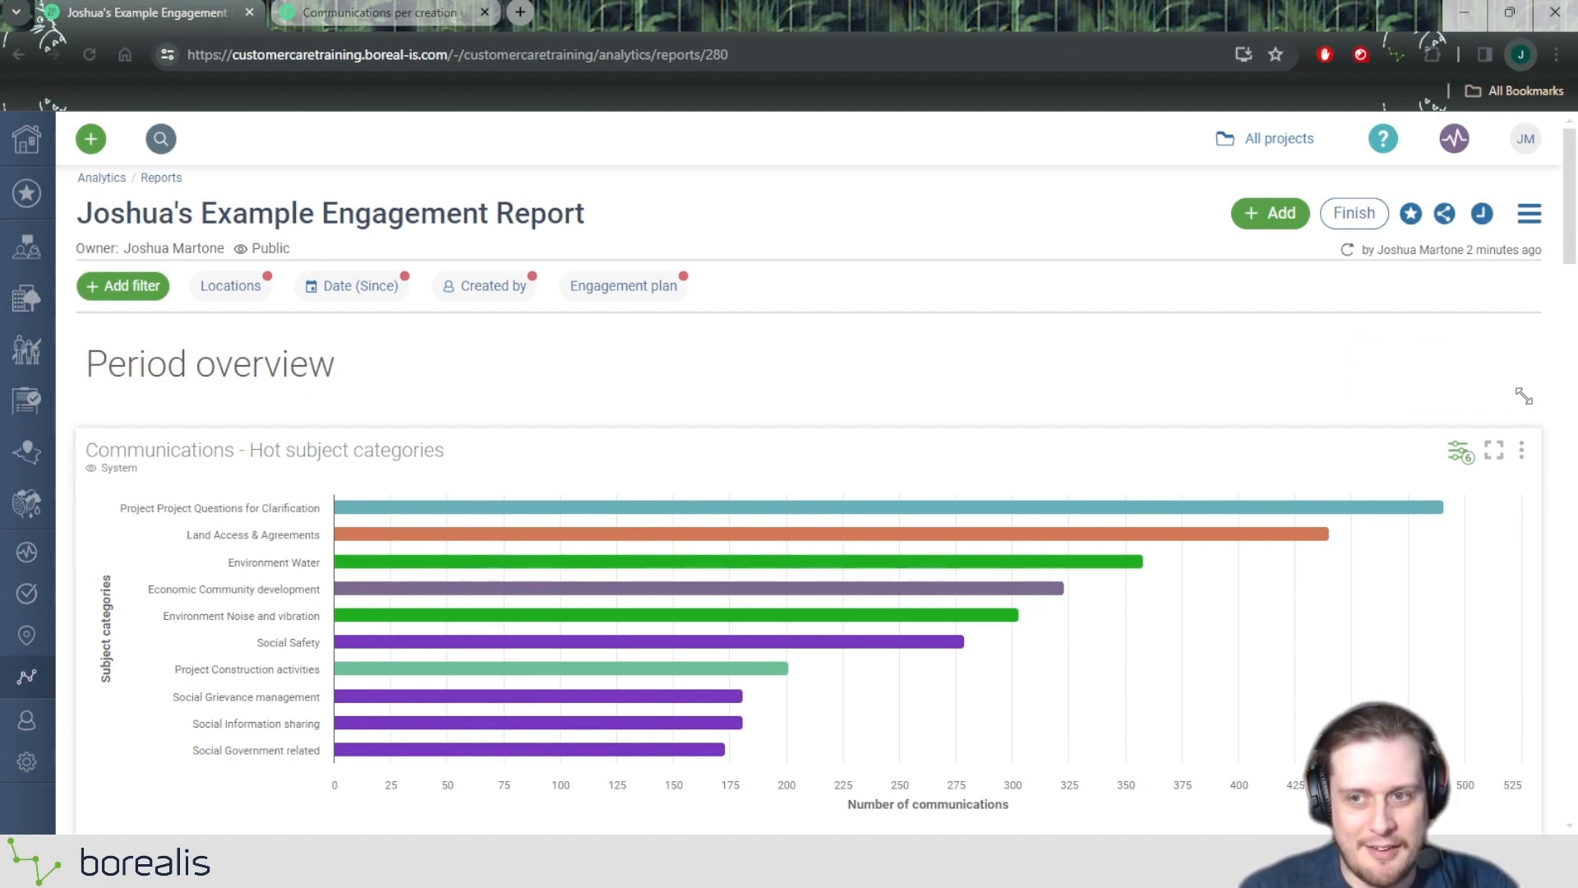
left_click_drag(1536, 402, 1508, 352)
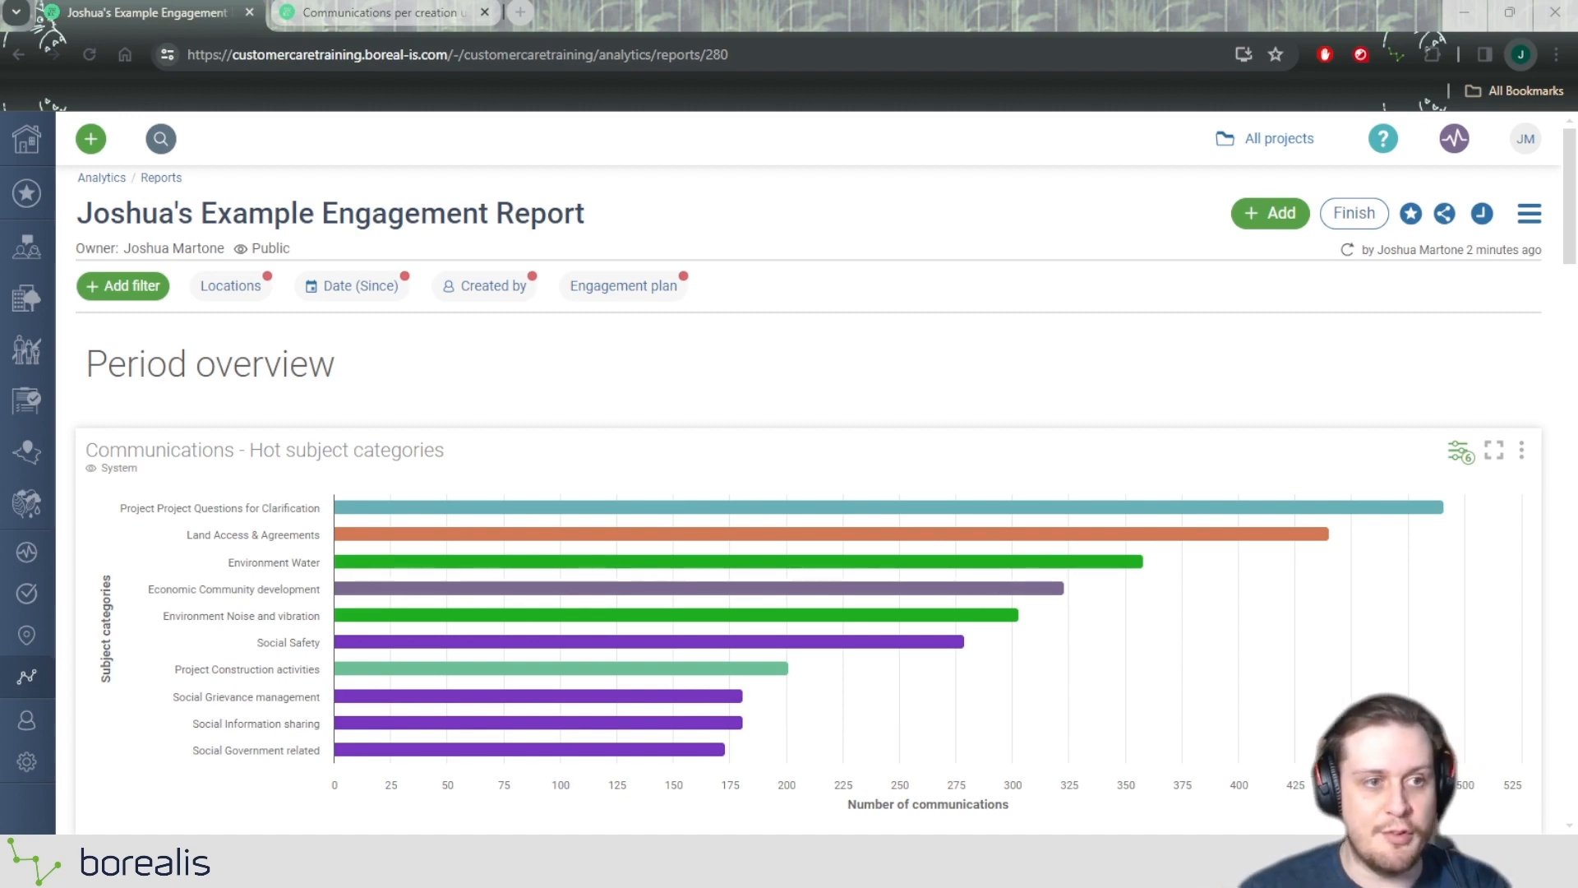
Insert a label between the "Communications - Hot subject categories" widget and the widget row below, with the text "Communications".
scroll(994, 435, "down", 1)
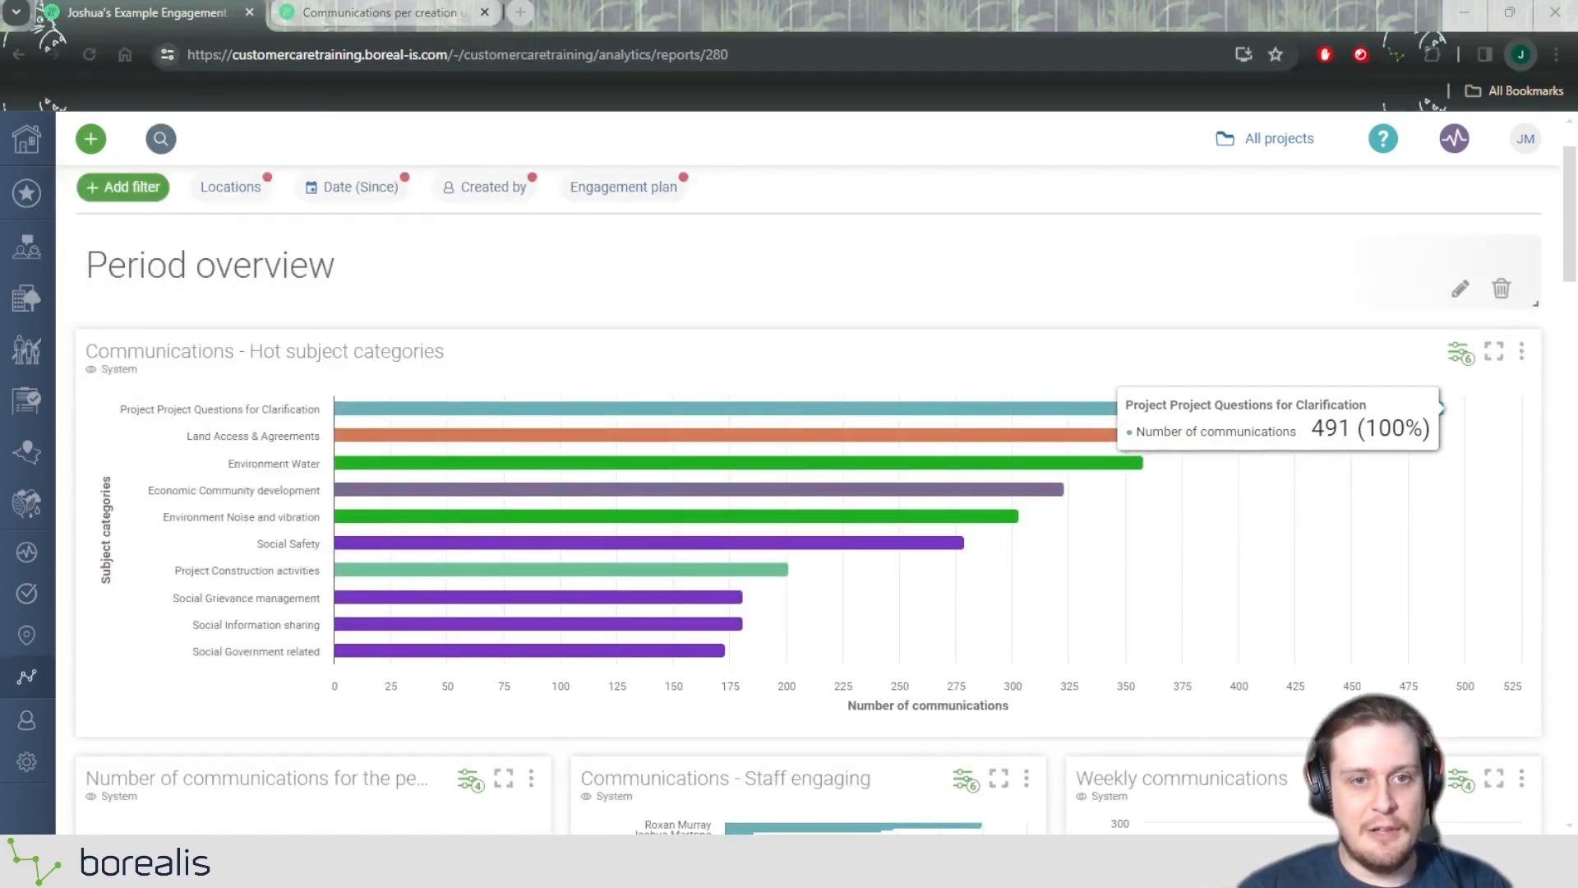
scroll(1110, 410, "down", 6)
mouse_move(809, 253)
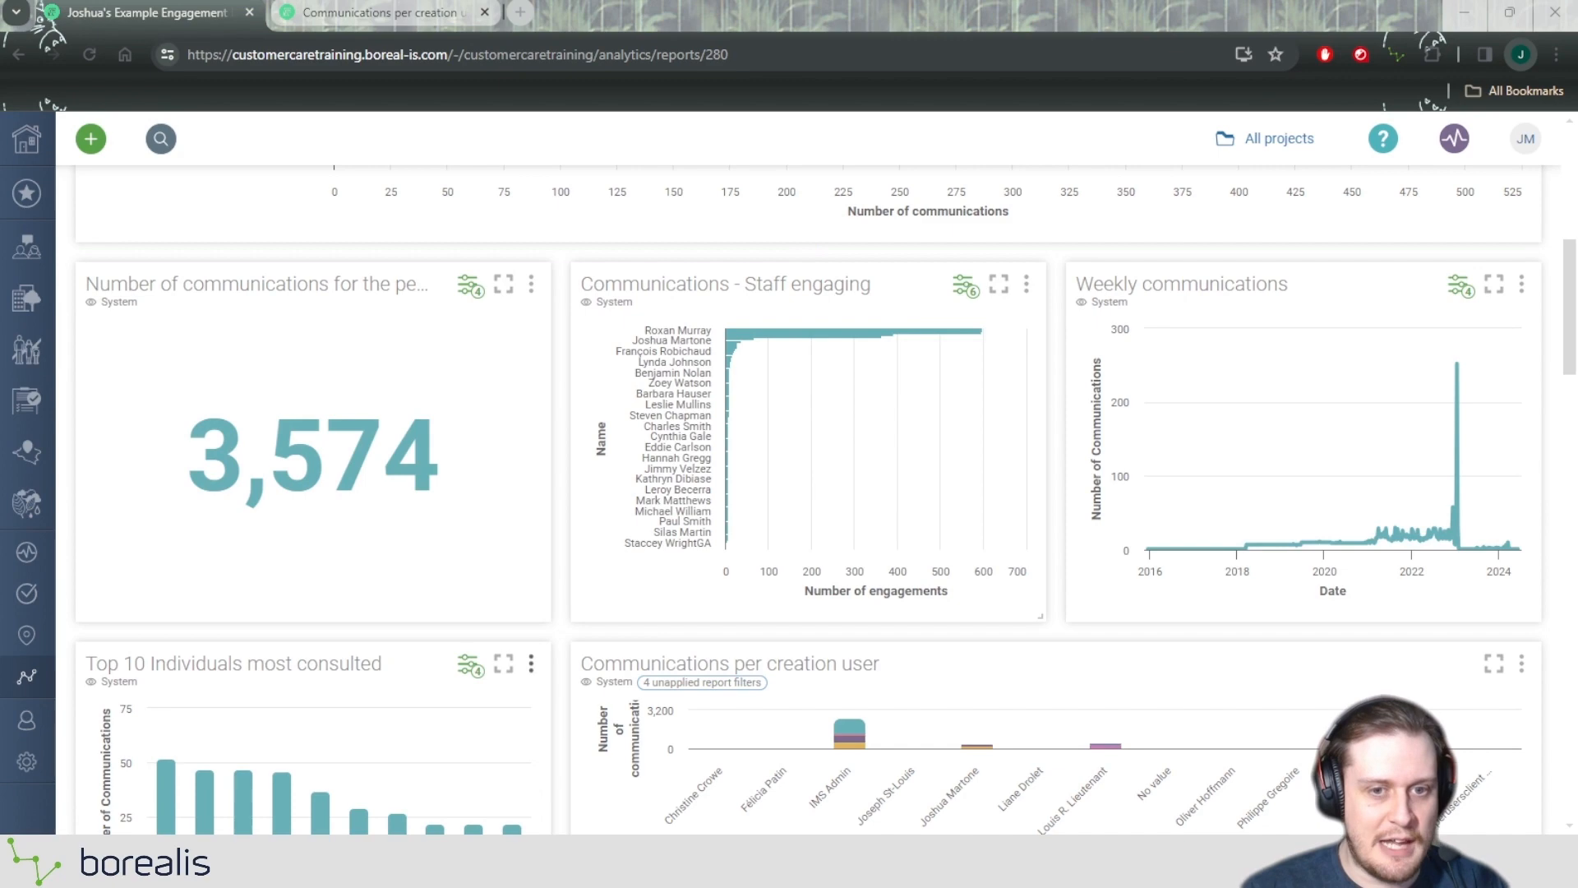
scroll(329, 633, "down", 3)
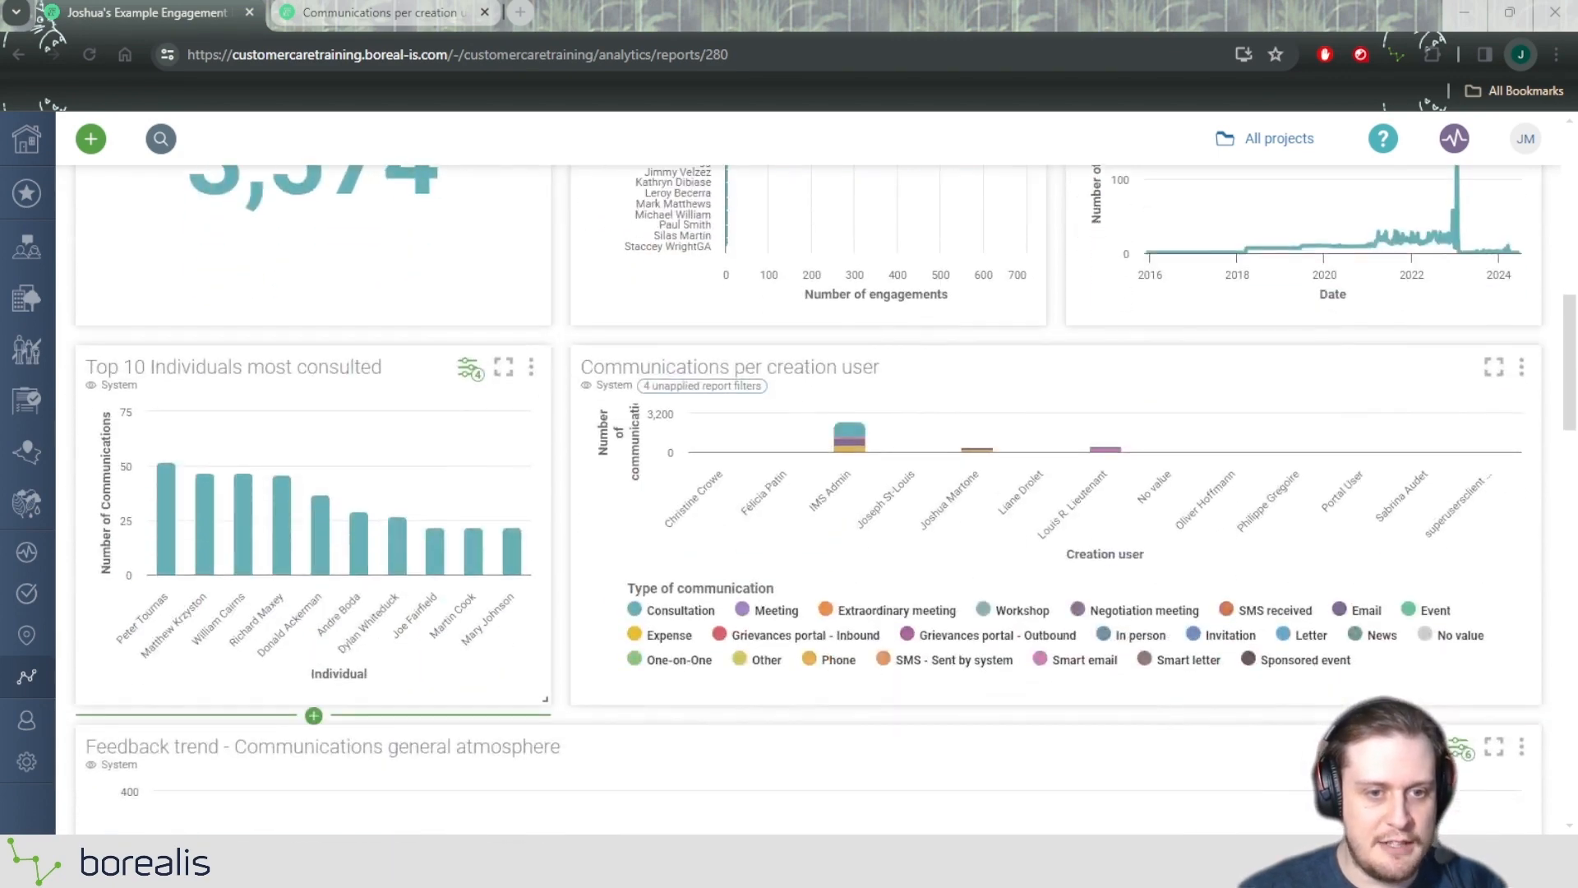
scroll(789, 345, "up", 3)
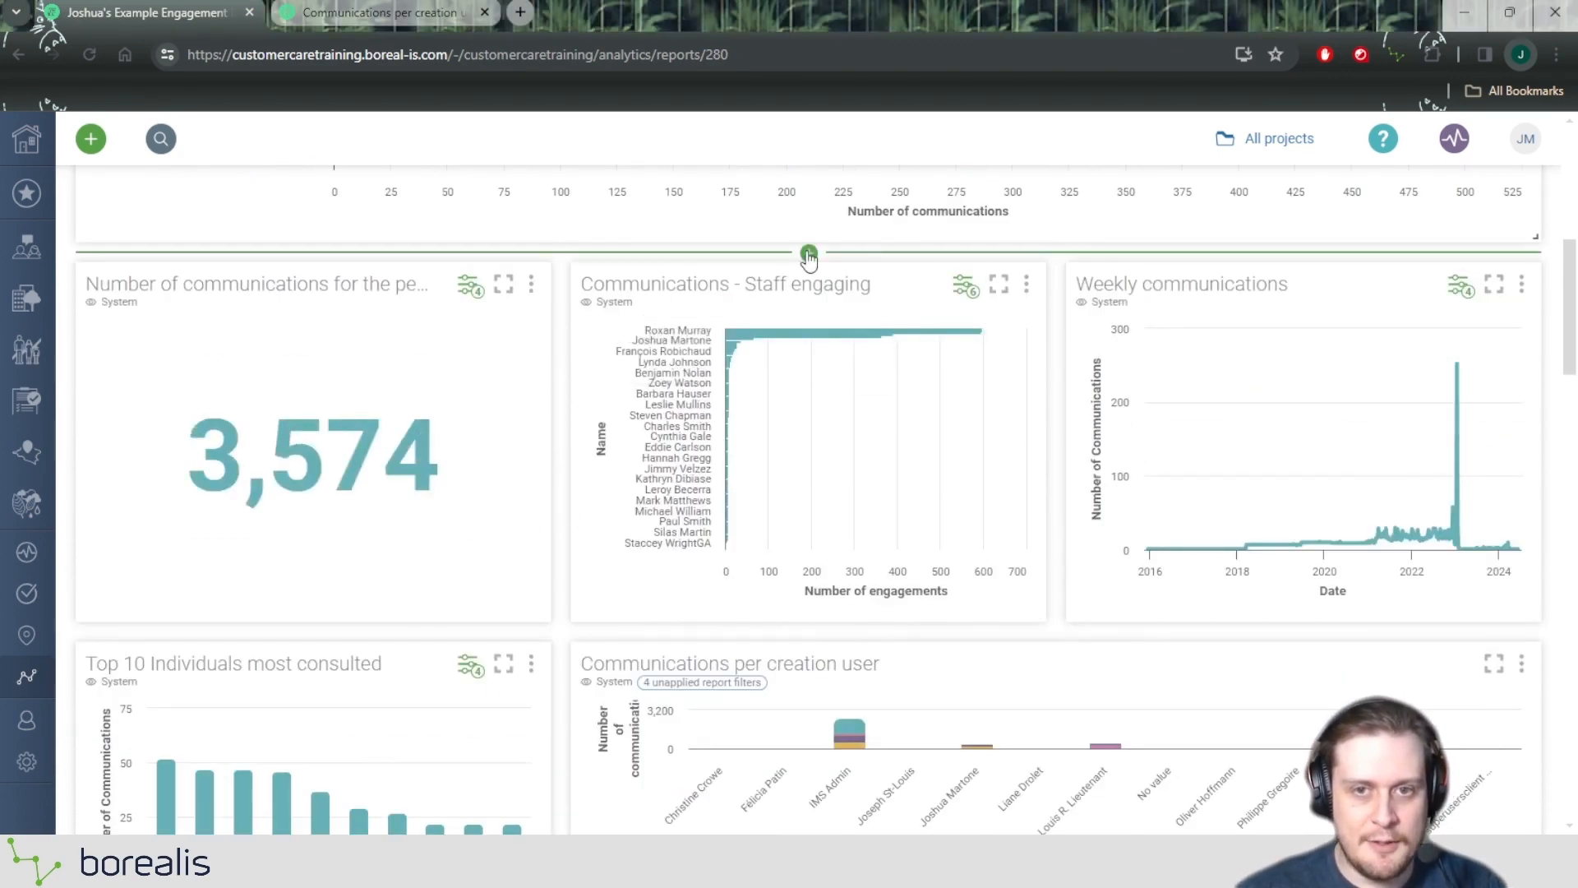
left_click(808, 254)
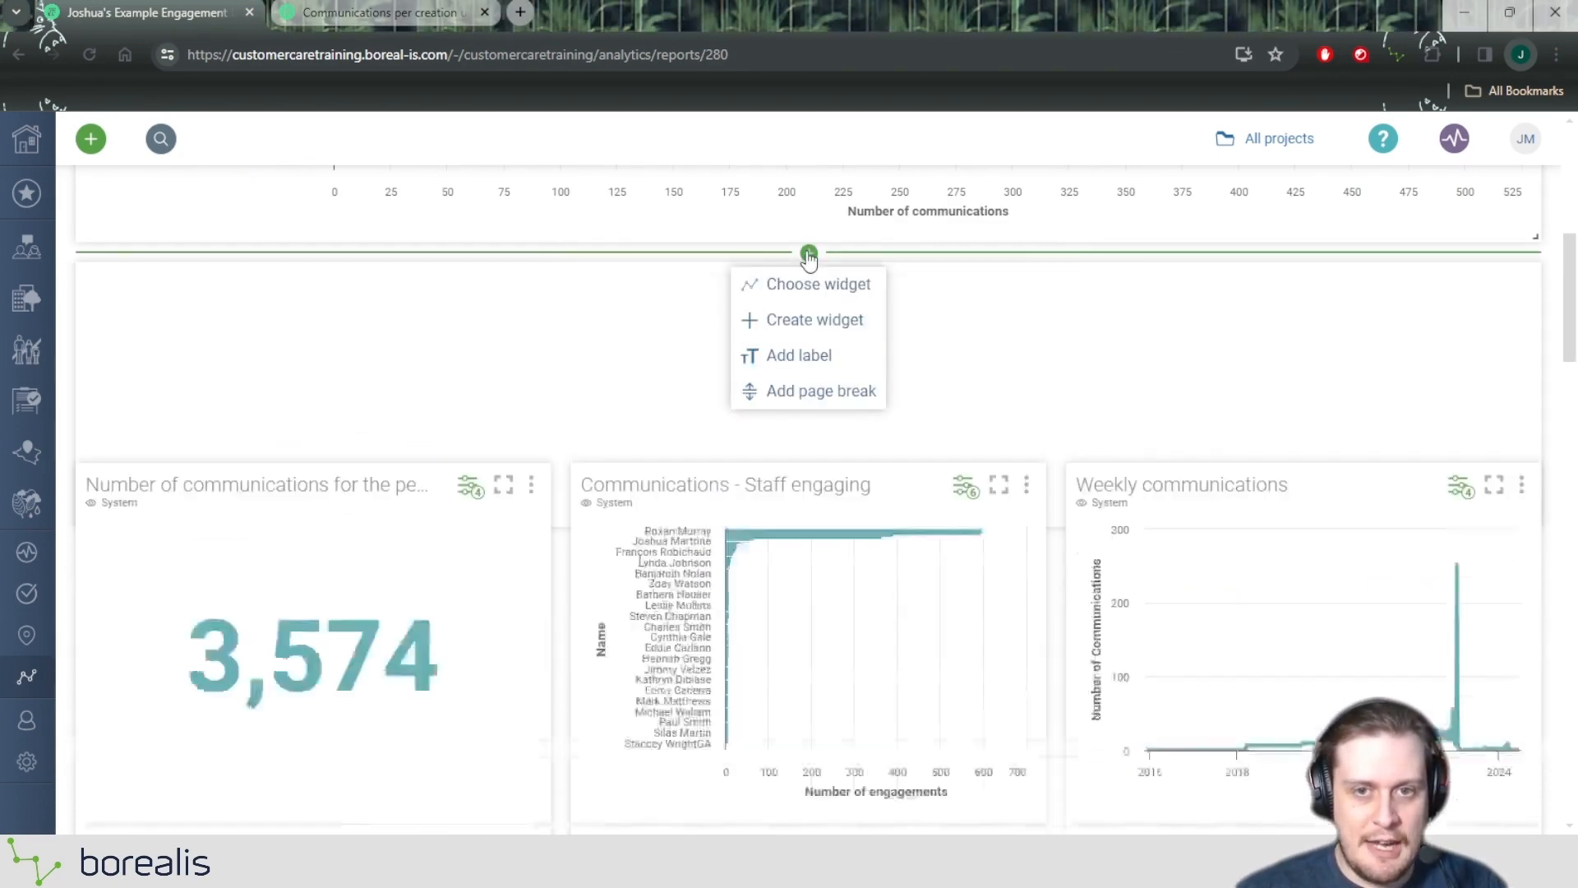
left_click(796, 359)
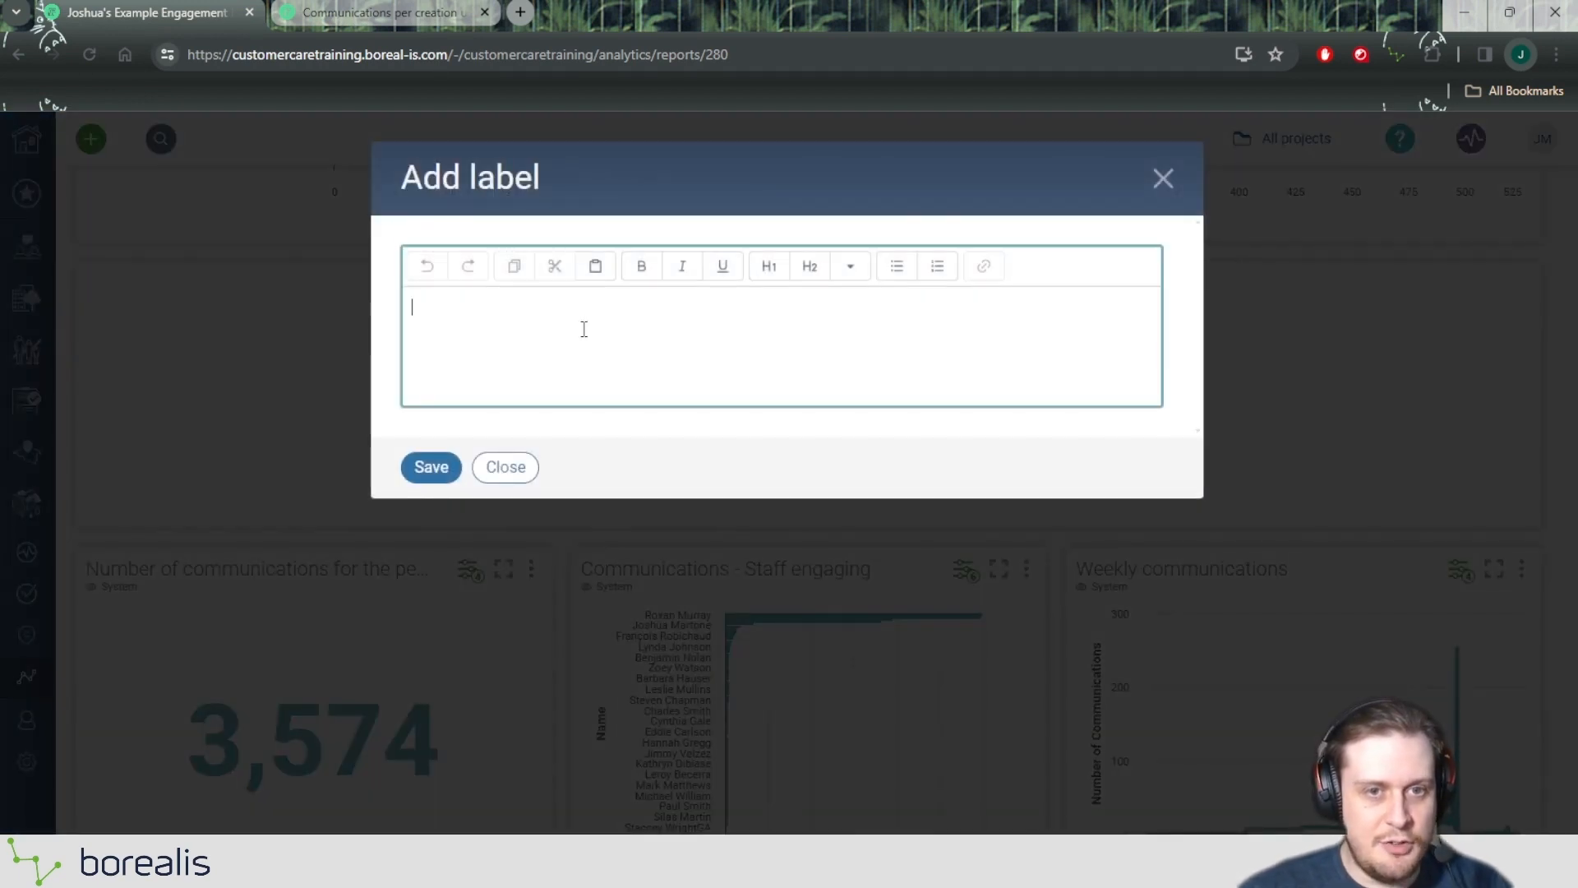
type("Co")
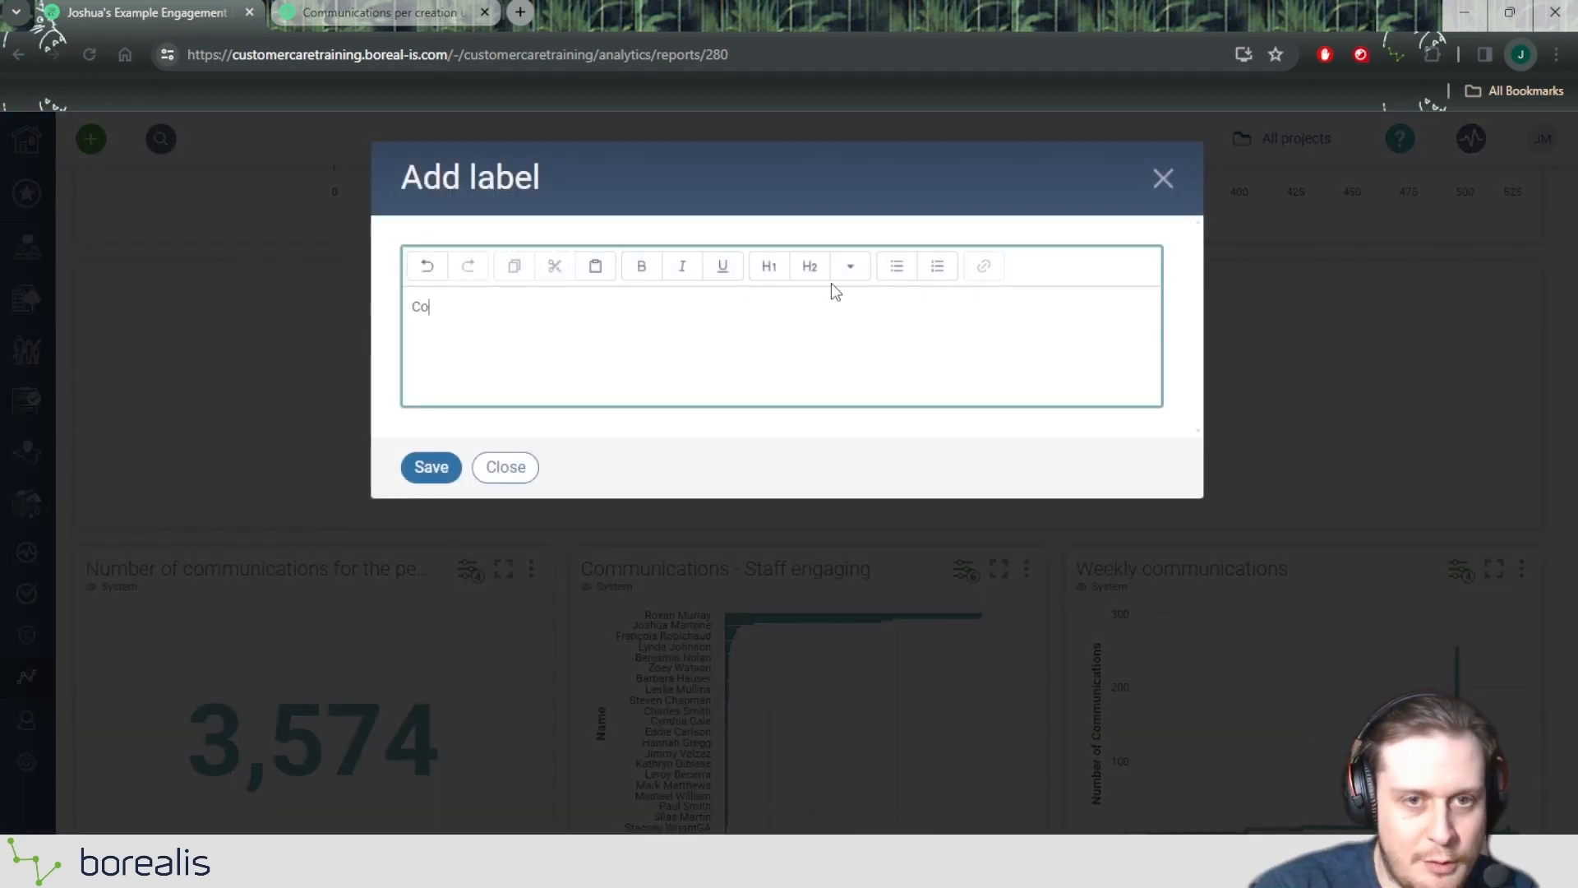
type("mmunications")
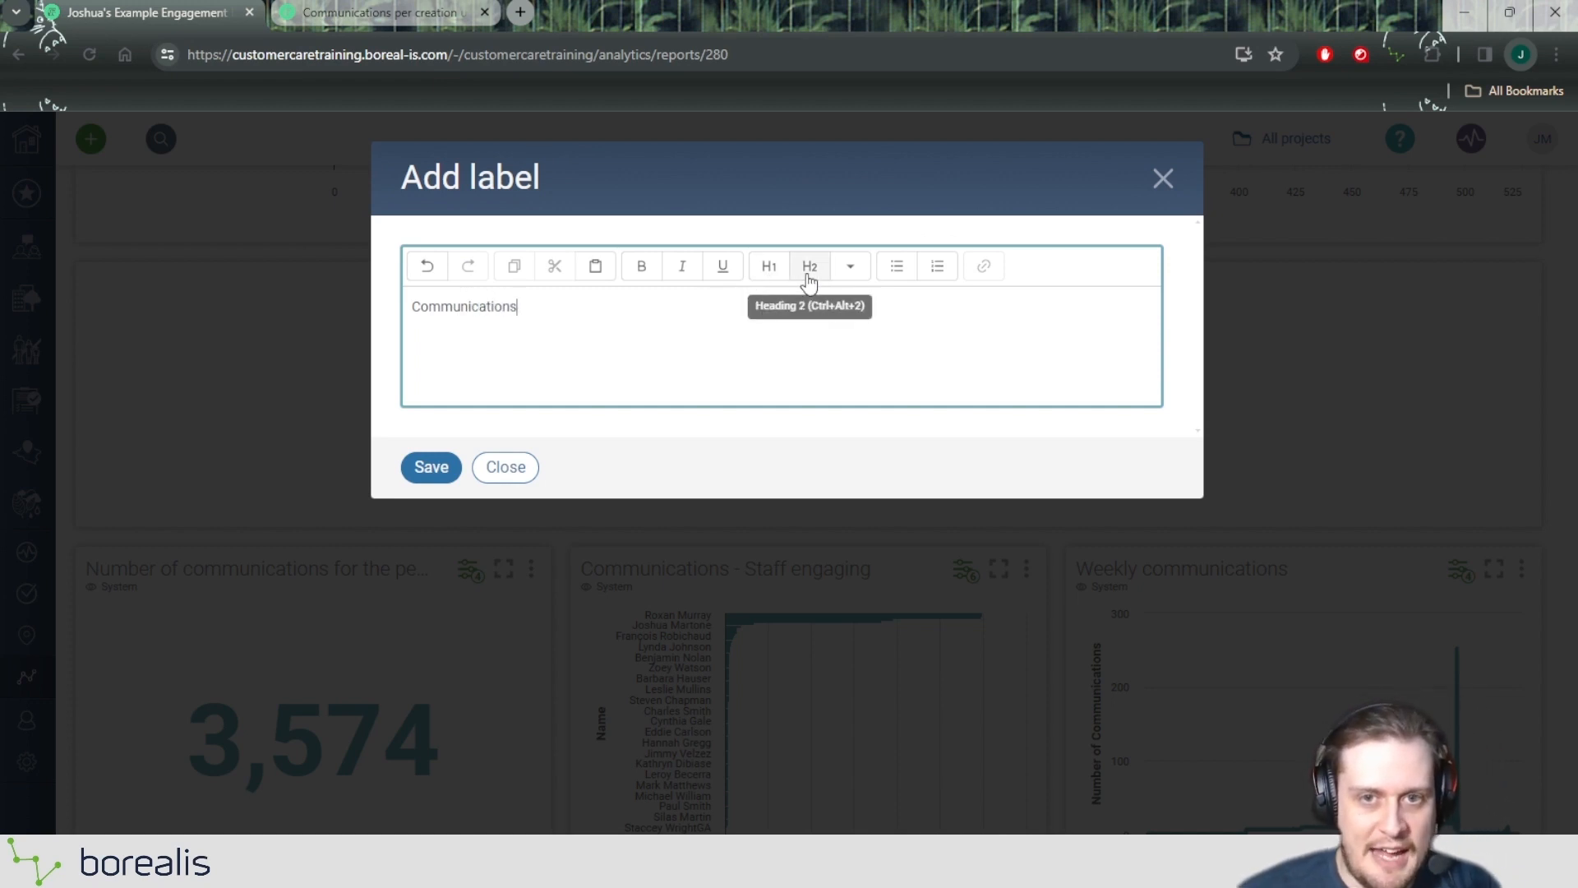
Compare heading levels 1 to 6 on the "Communications" label text and settle on Heading 1.
left_click(770, 268)
left_click(805, 265)
left_click(769, 268)
left_click(808, 268)
left_click(769, 268)
left_click(844, 273)
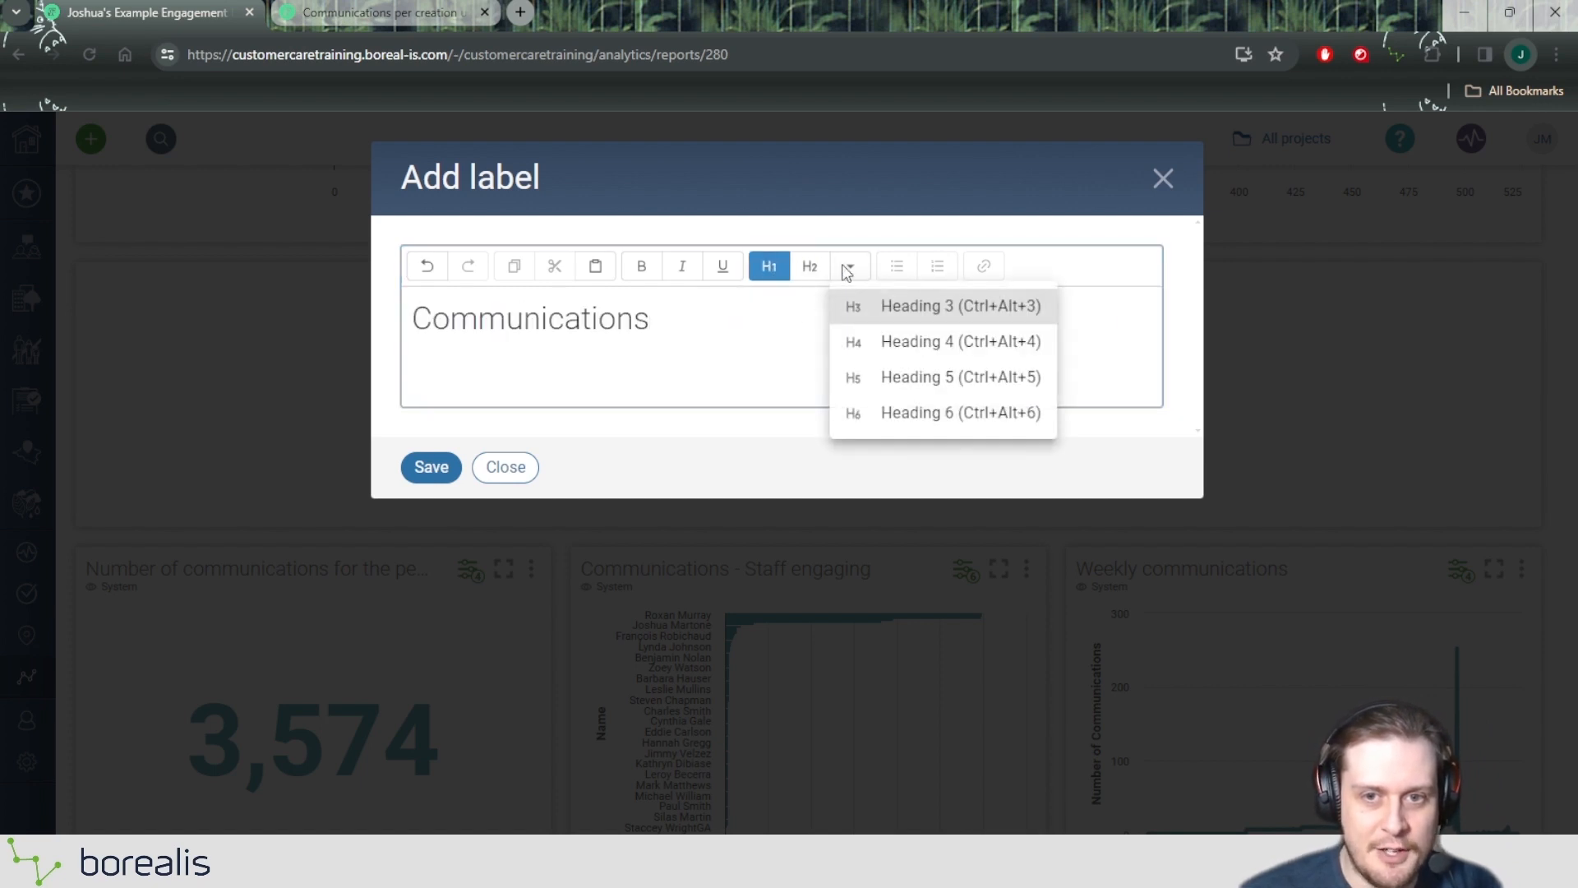
left_click(933, 423)
left_click(937, 376)
left_click(935, 341)
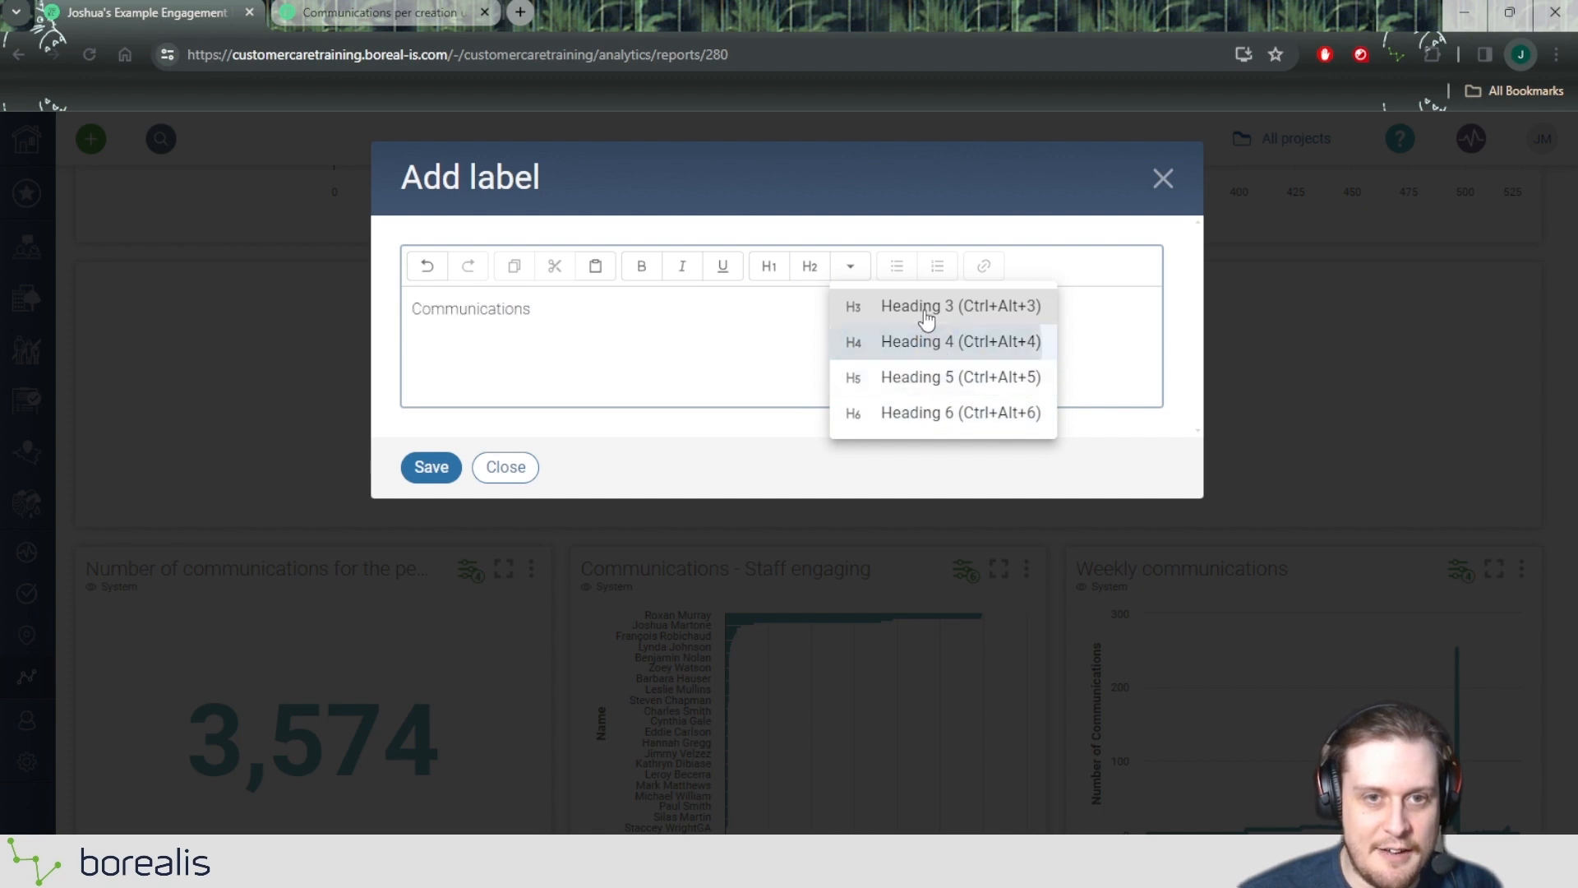
left_click(935, 307)
left_click(736, 362)
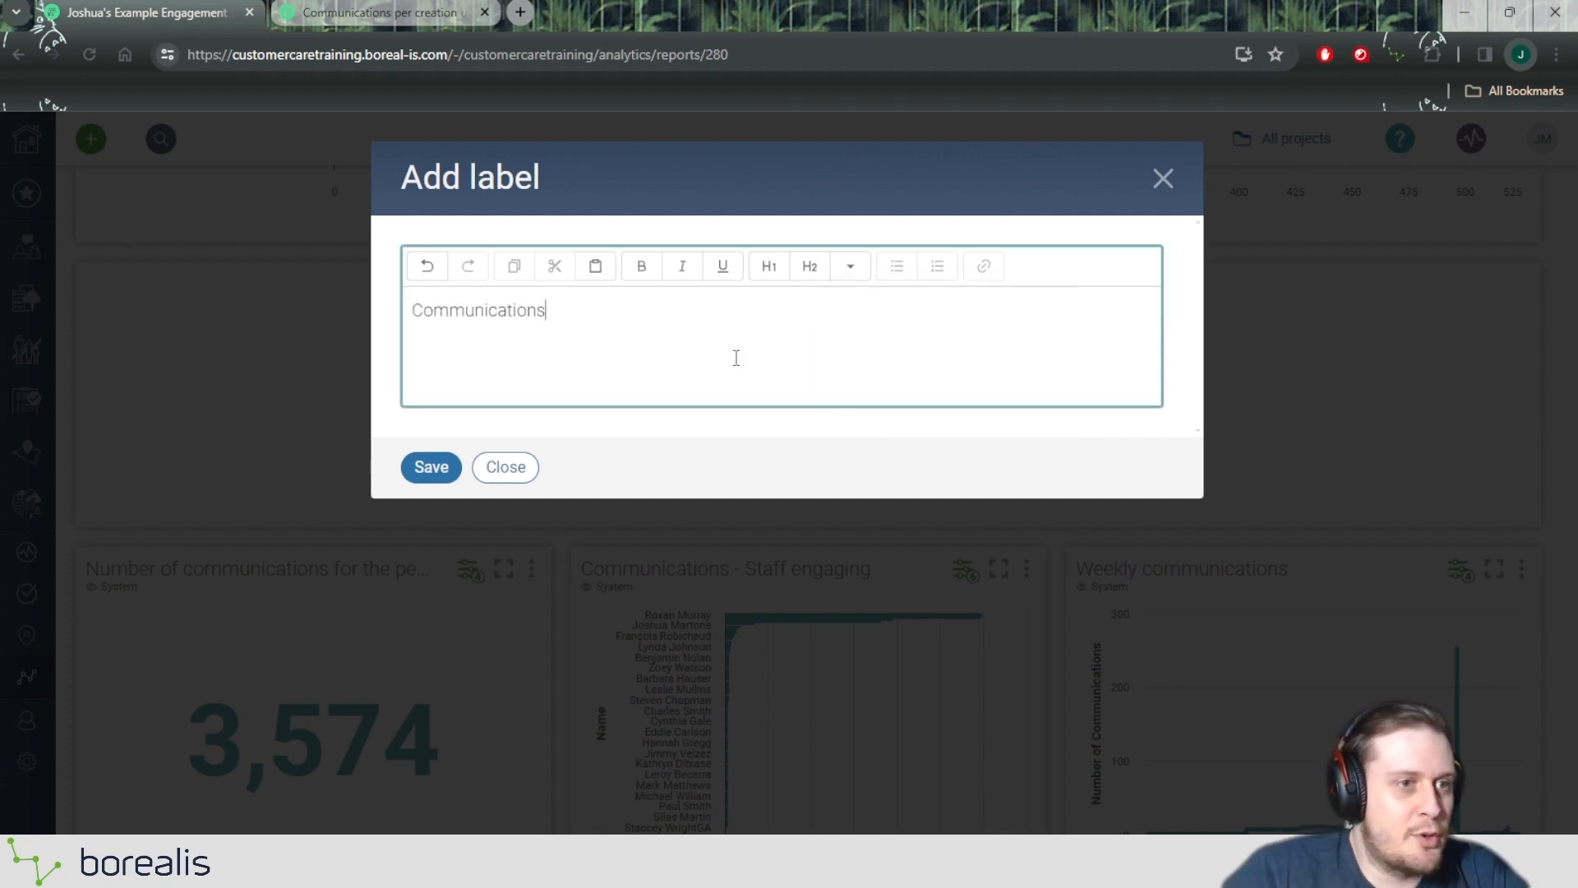
left_click(776, 268)
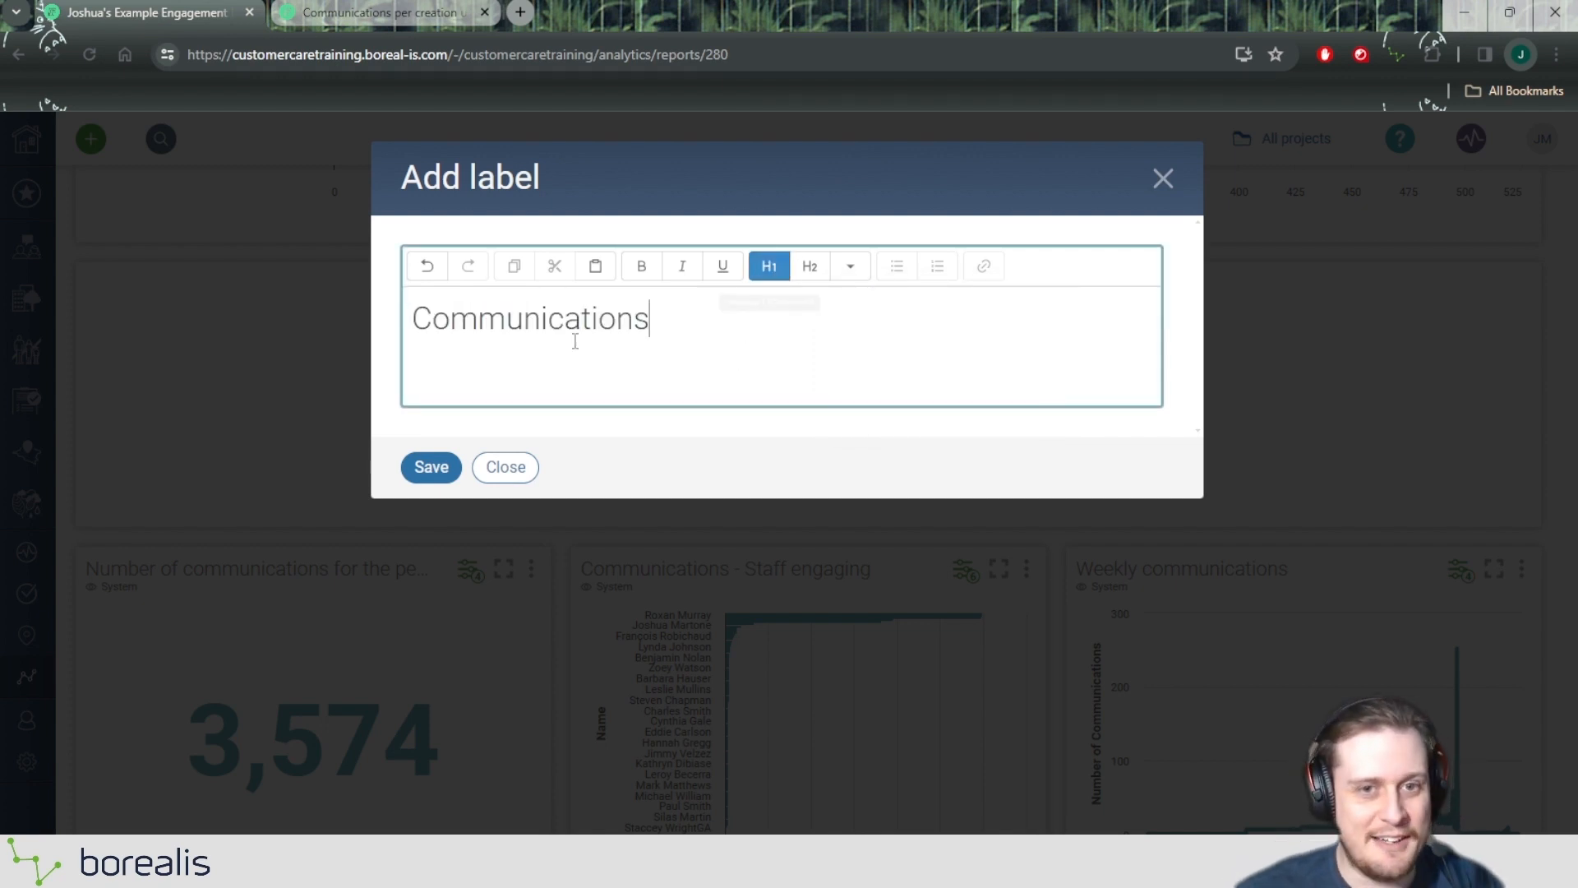
Make the "Communications" heading bold and save the label to the report.
left_click_drag(657, 331, 410, 322)
left_click(641, 265)
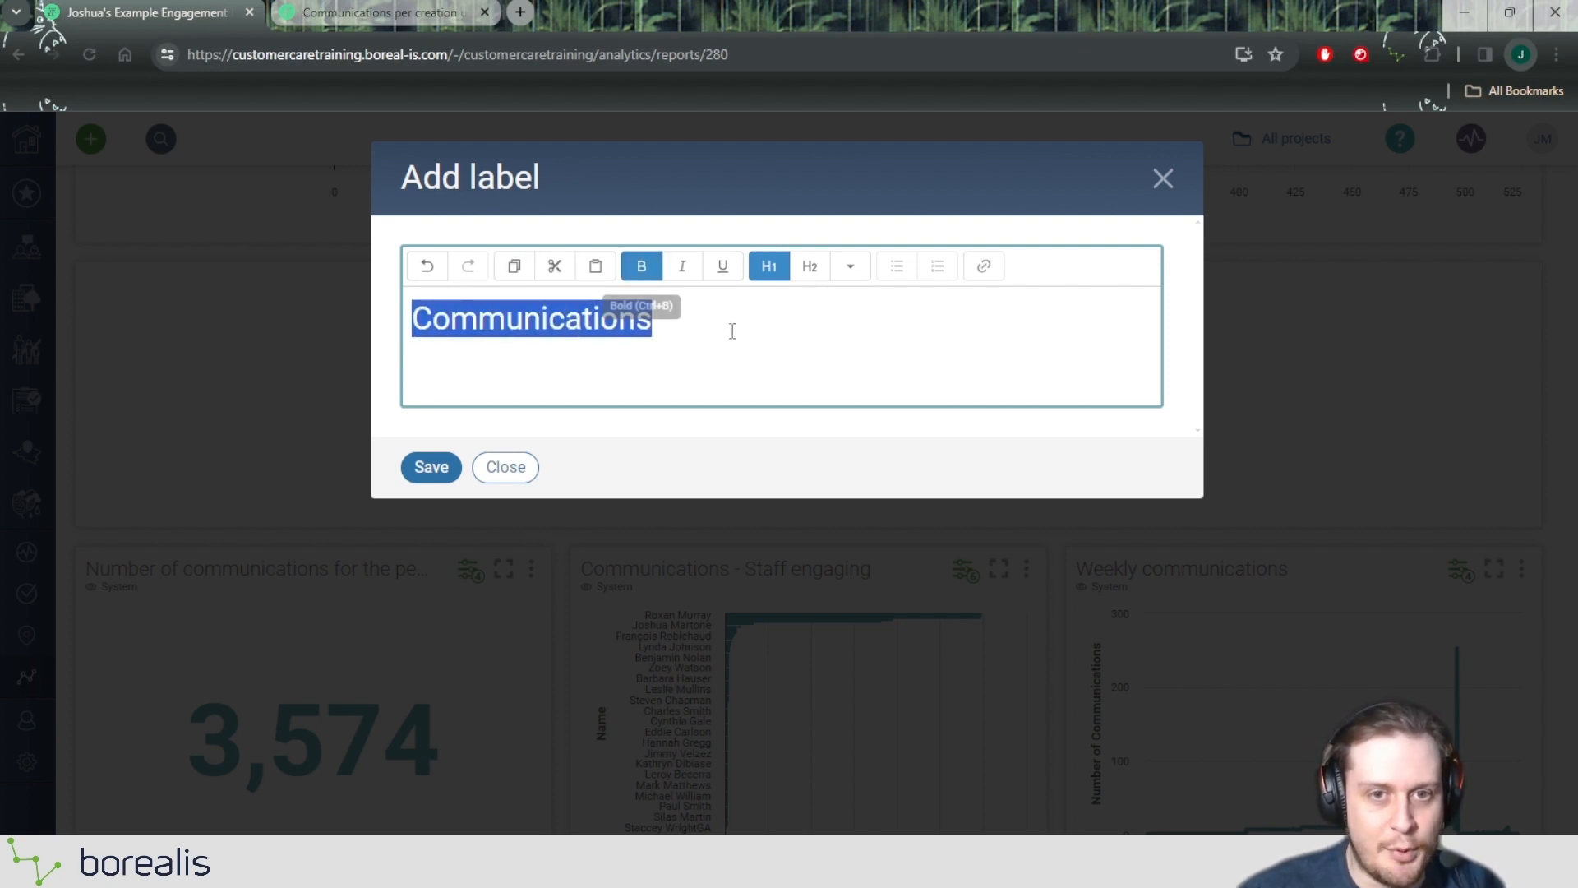
left_click(731, 329)
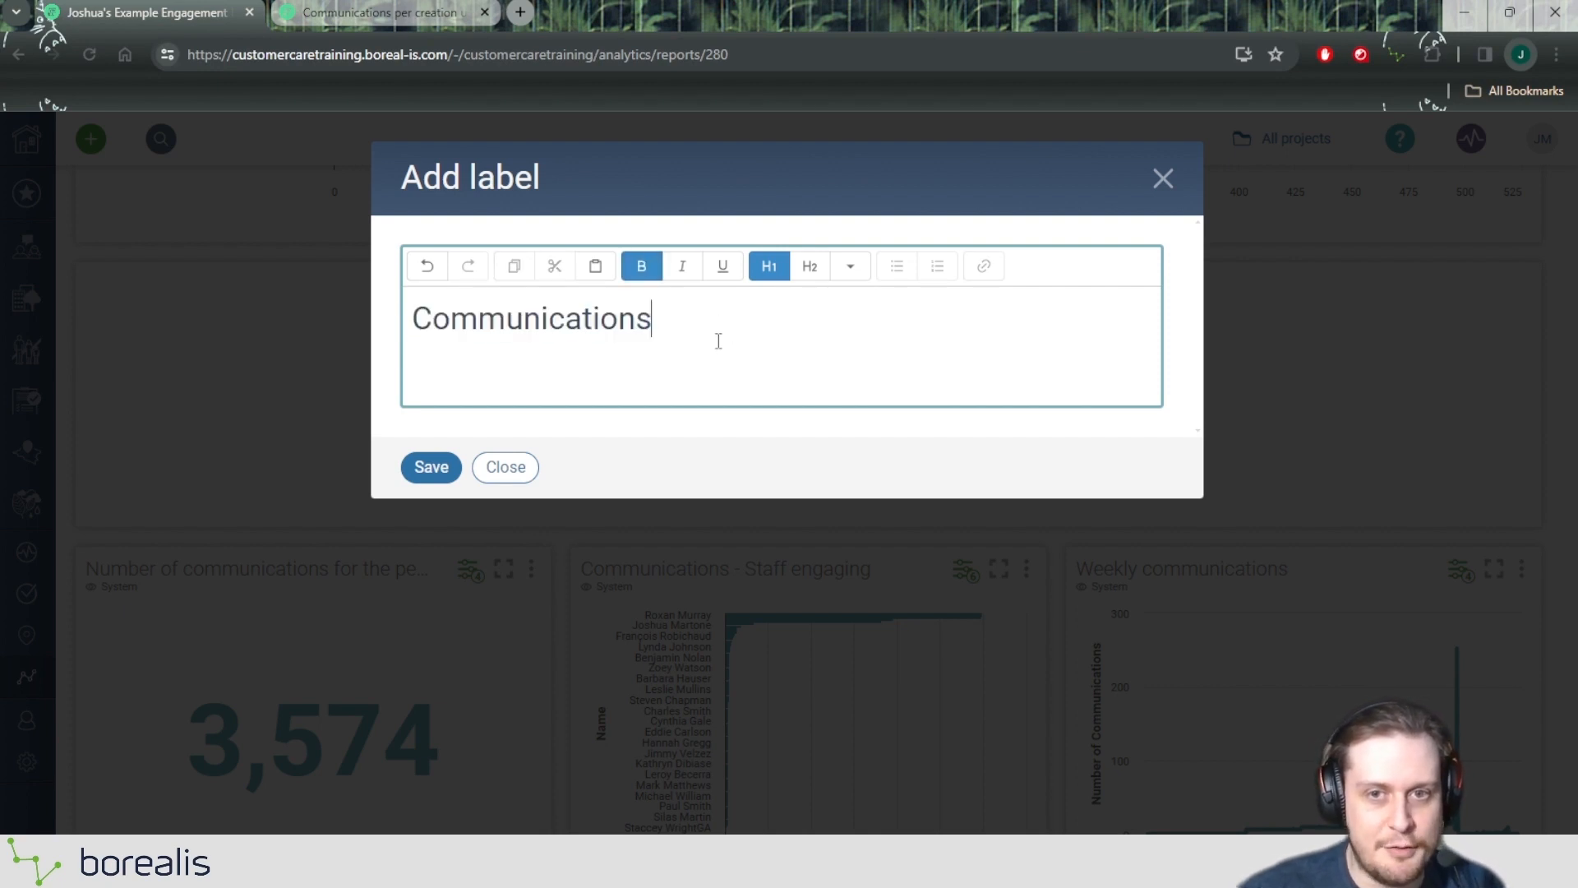
left_click(432, 468)
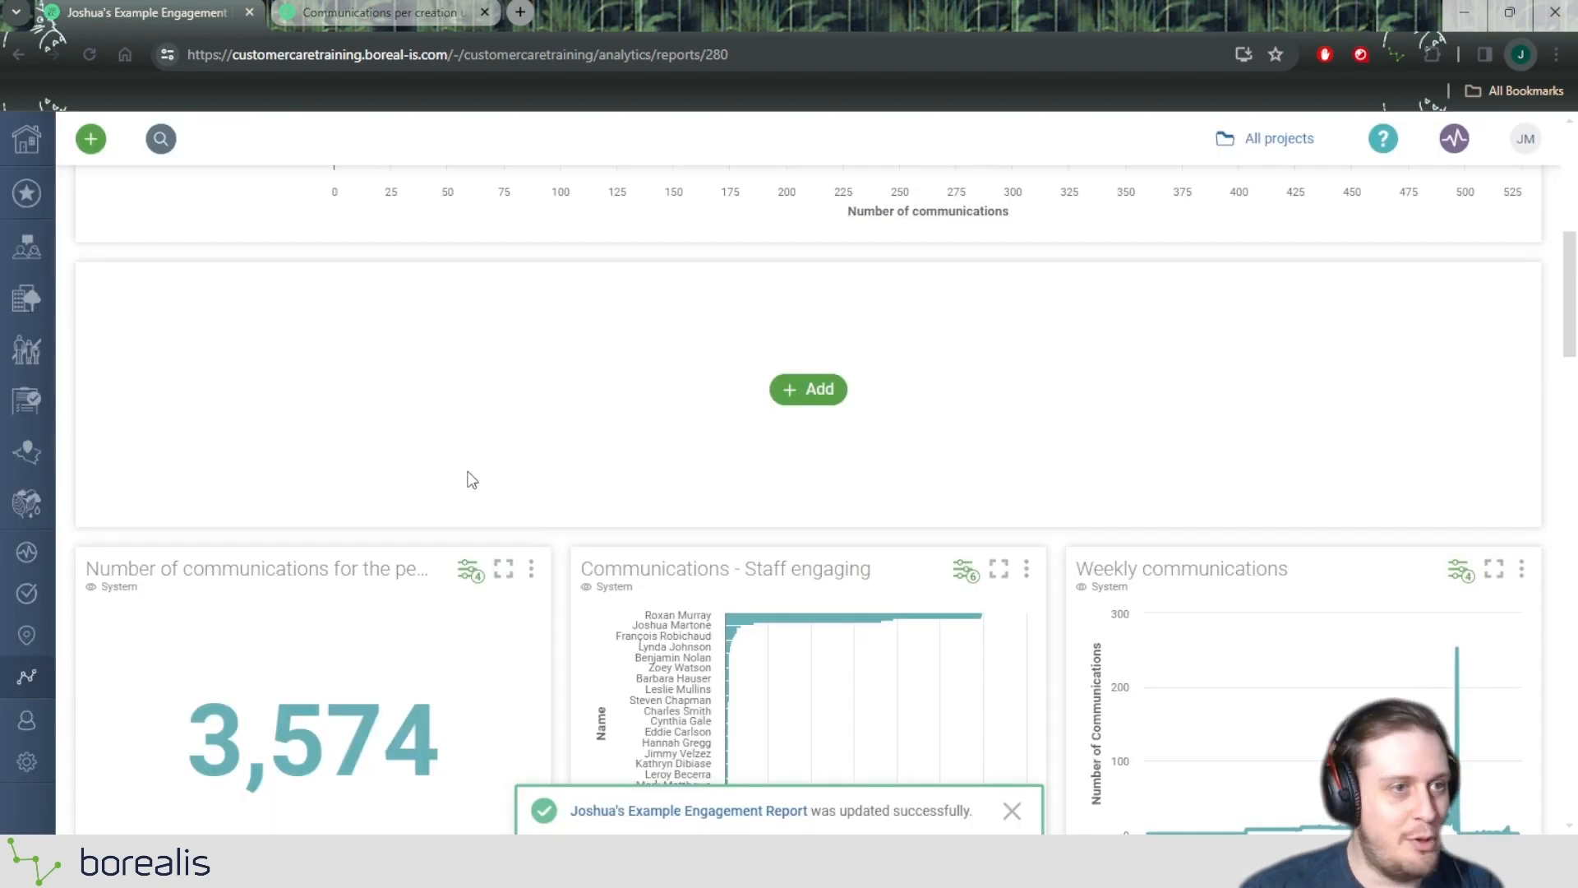
Reduce the height of the "Communications" label so the widget row sits directly beneath its heading.
scroll(517, 436, "up", 2)
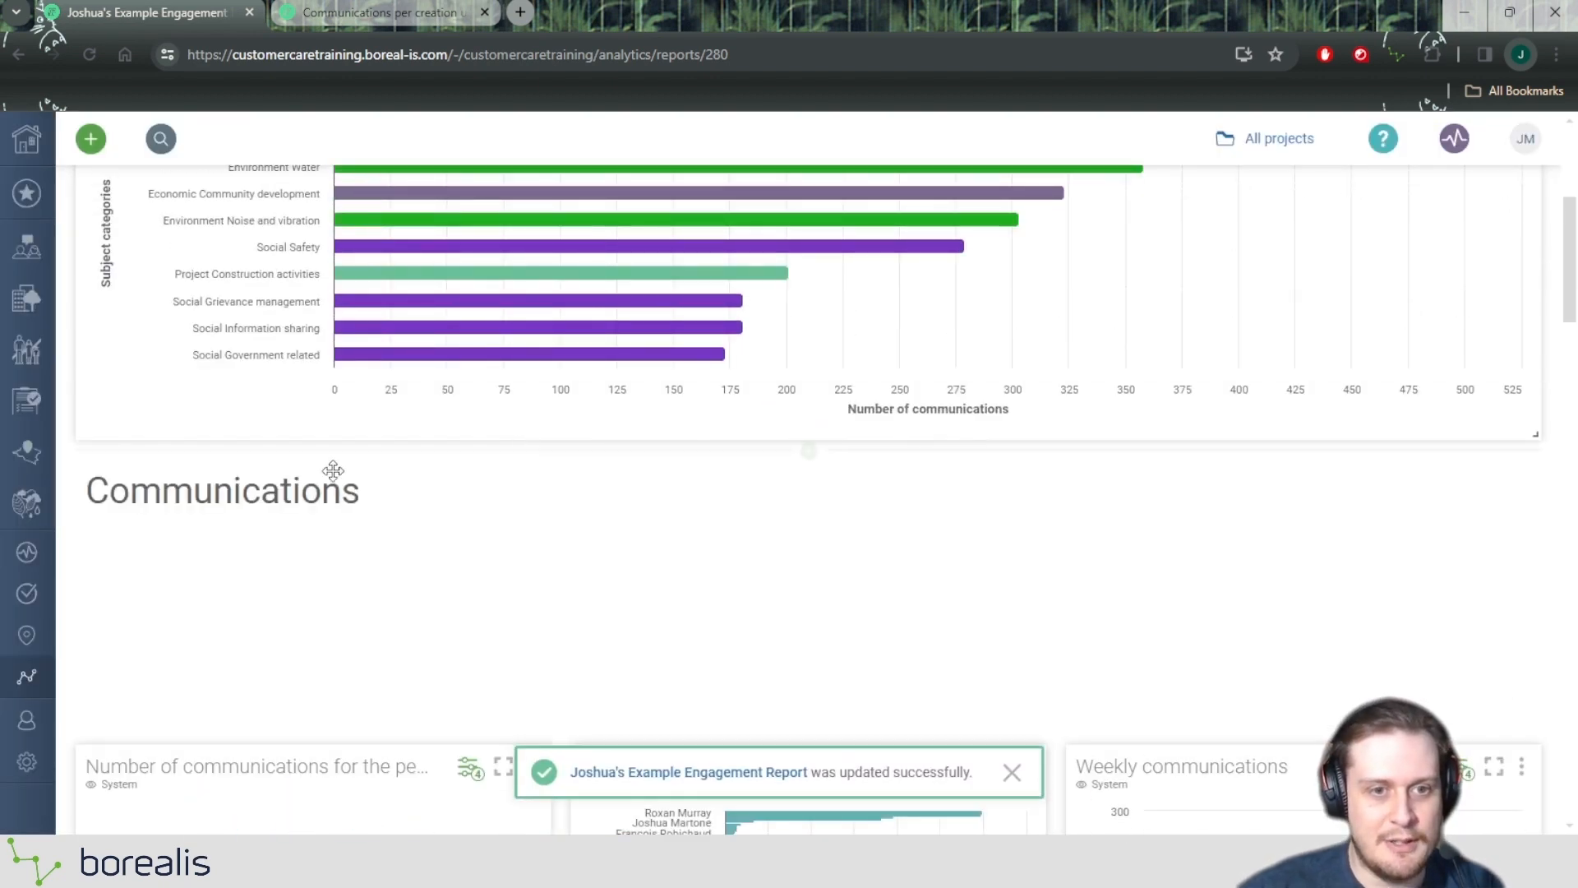
scroll(381, 485, "down", 1)
left_click_drag(1535, 619, 1497, 377)
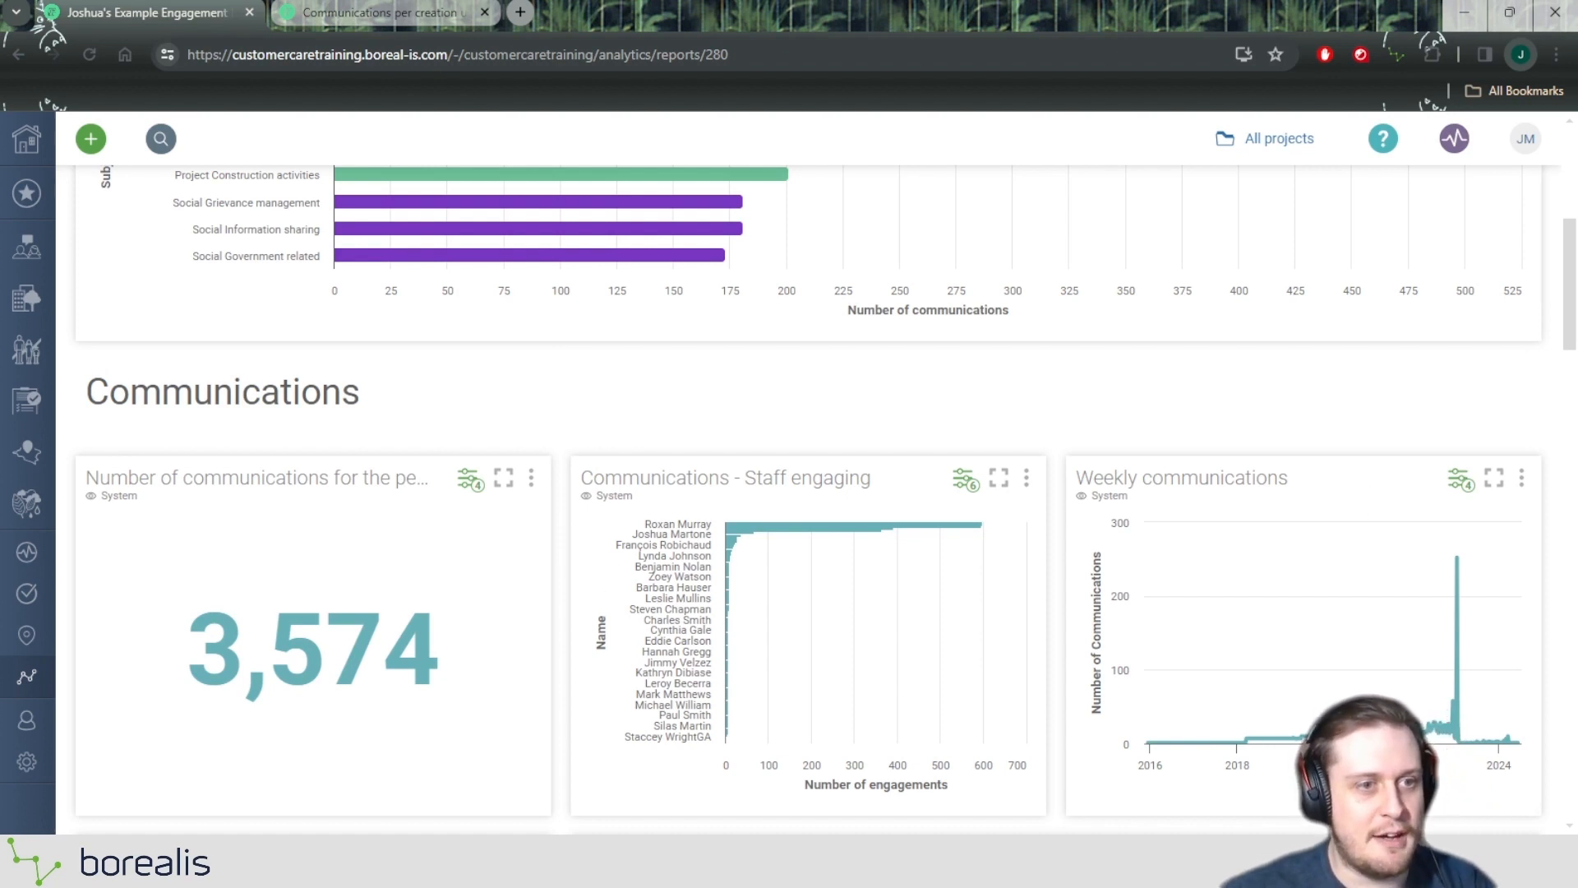
Add a label directly beneath the "Weekly communications" widget with the text "Showing weekly comms by staff members" and save it.
scroll(1323, 444, "down", 3)
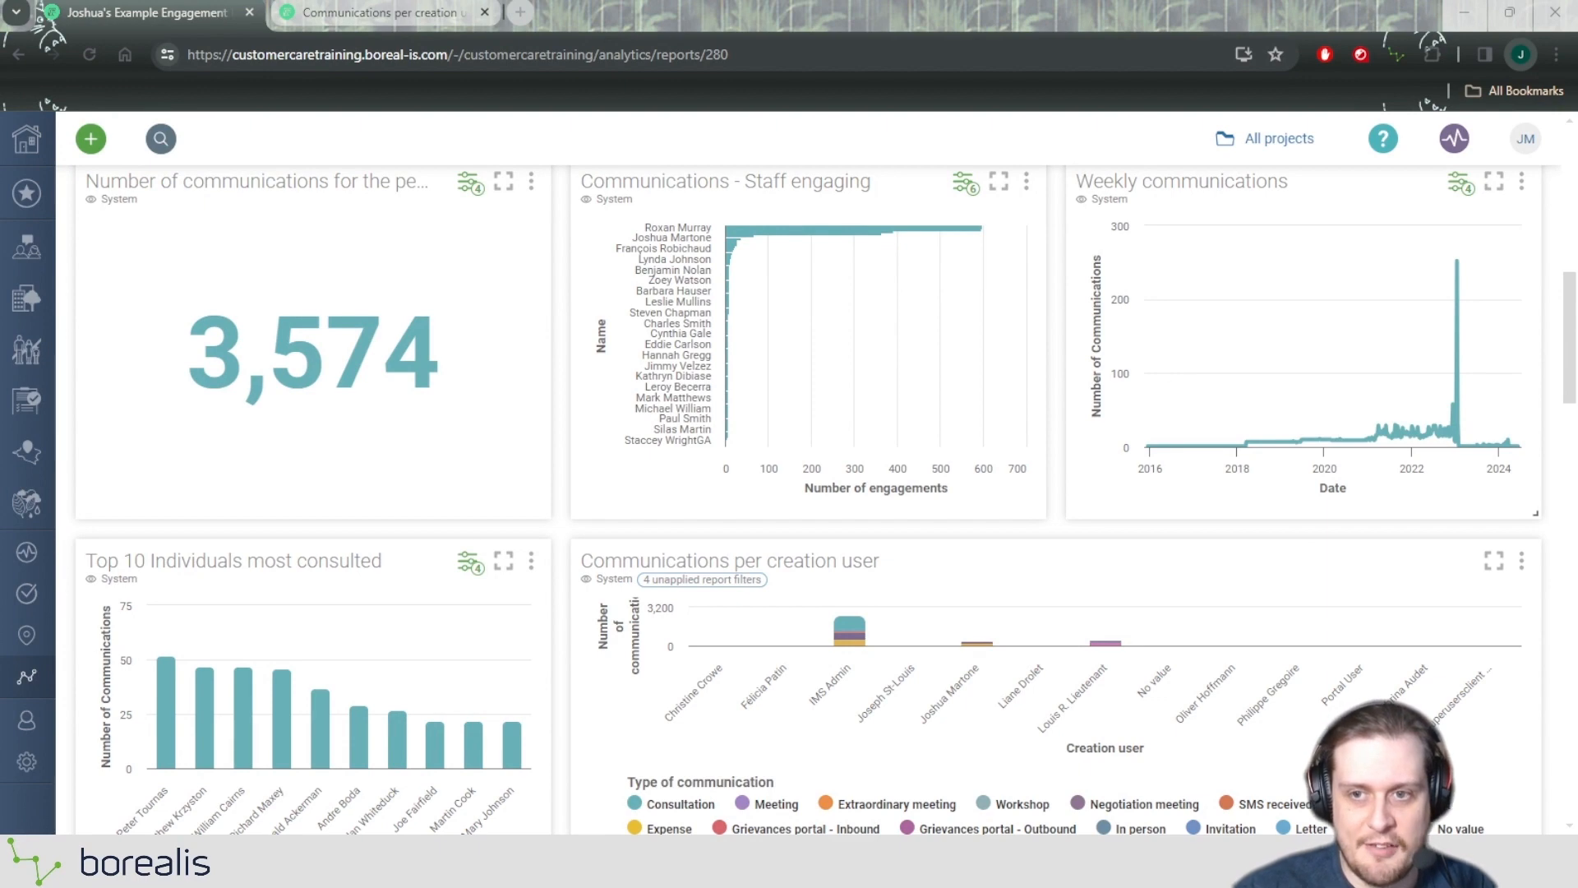
left_click(1305, 531)
left_click(1304, 531)
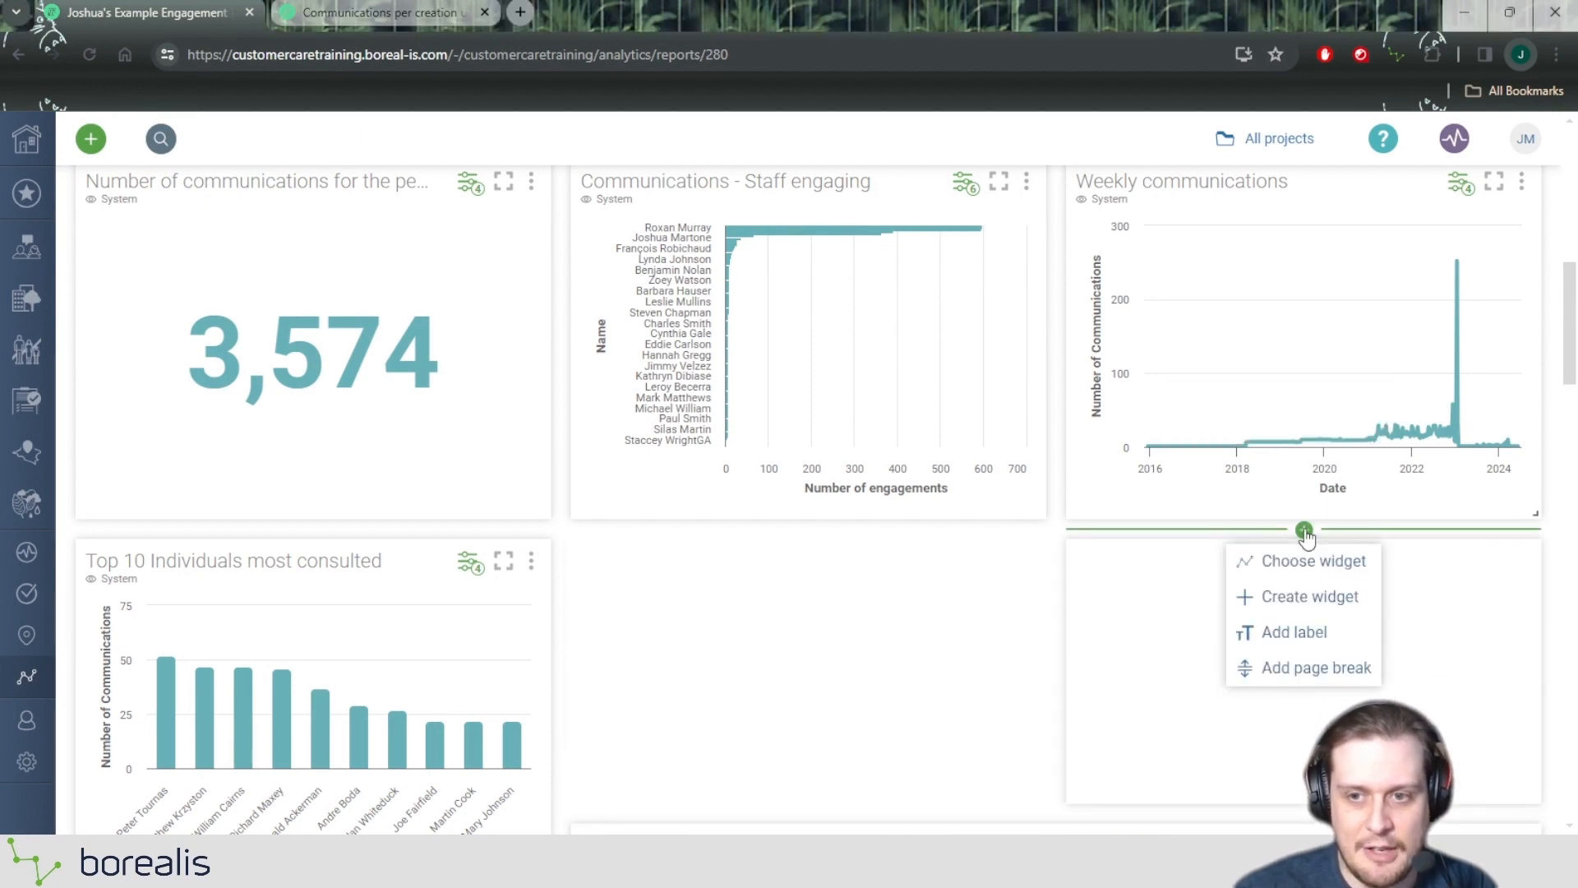
left_click(1304, 632)
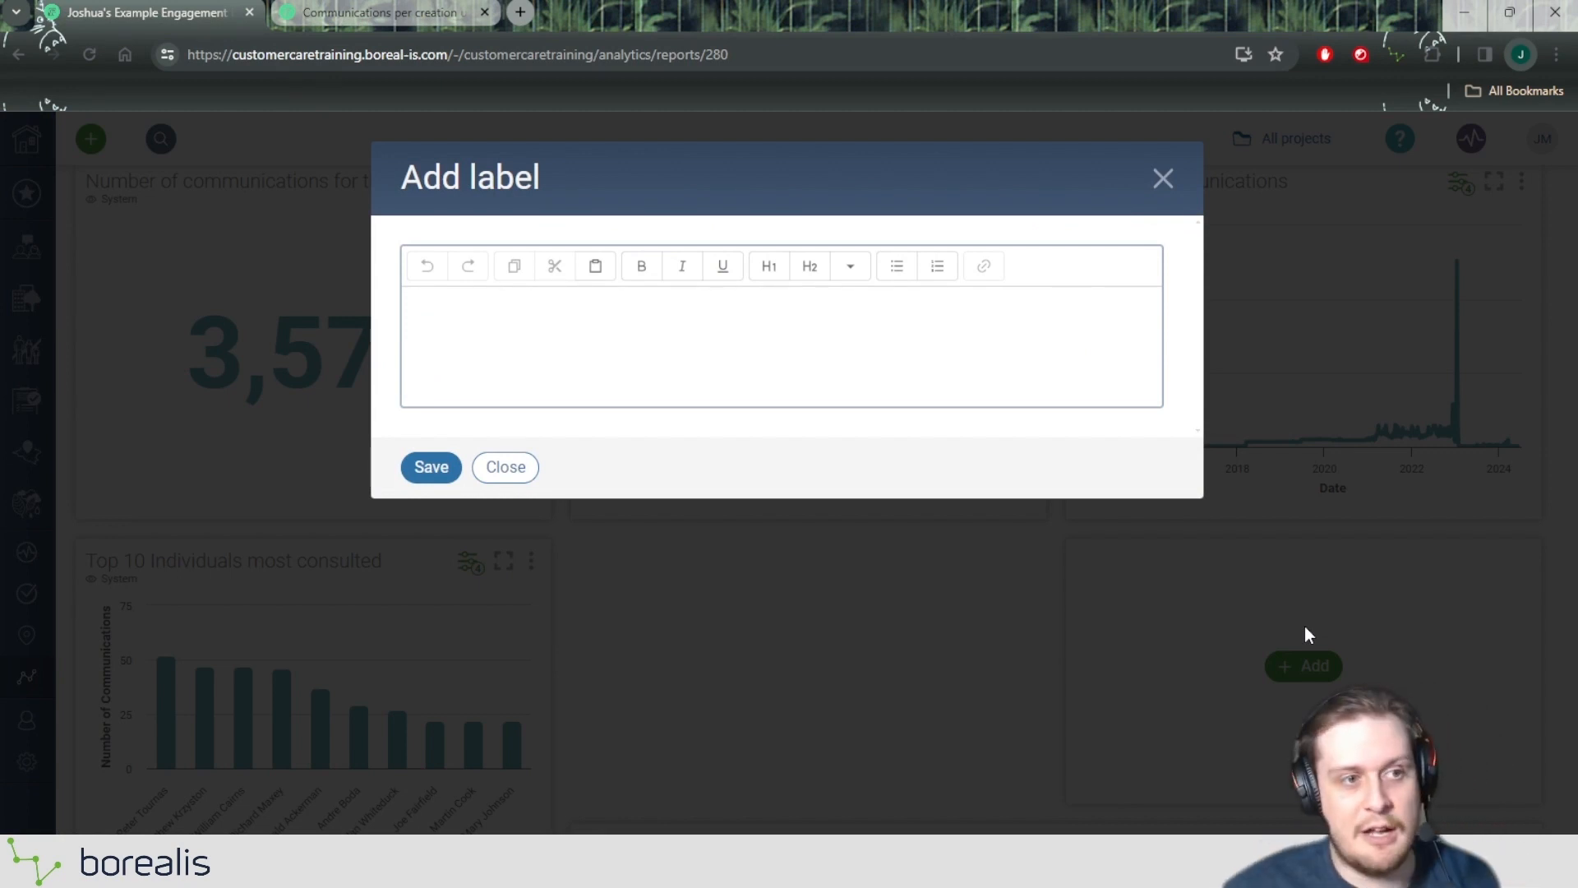
left_click(799, 353)
type("Sh")
type("owing")
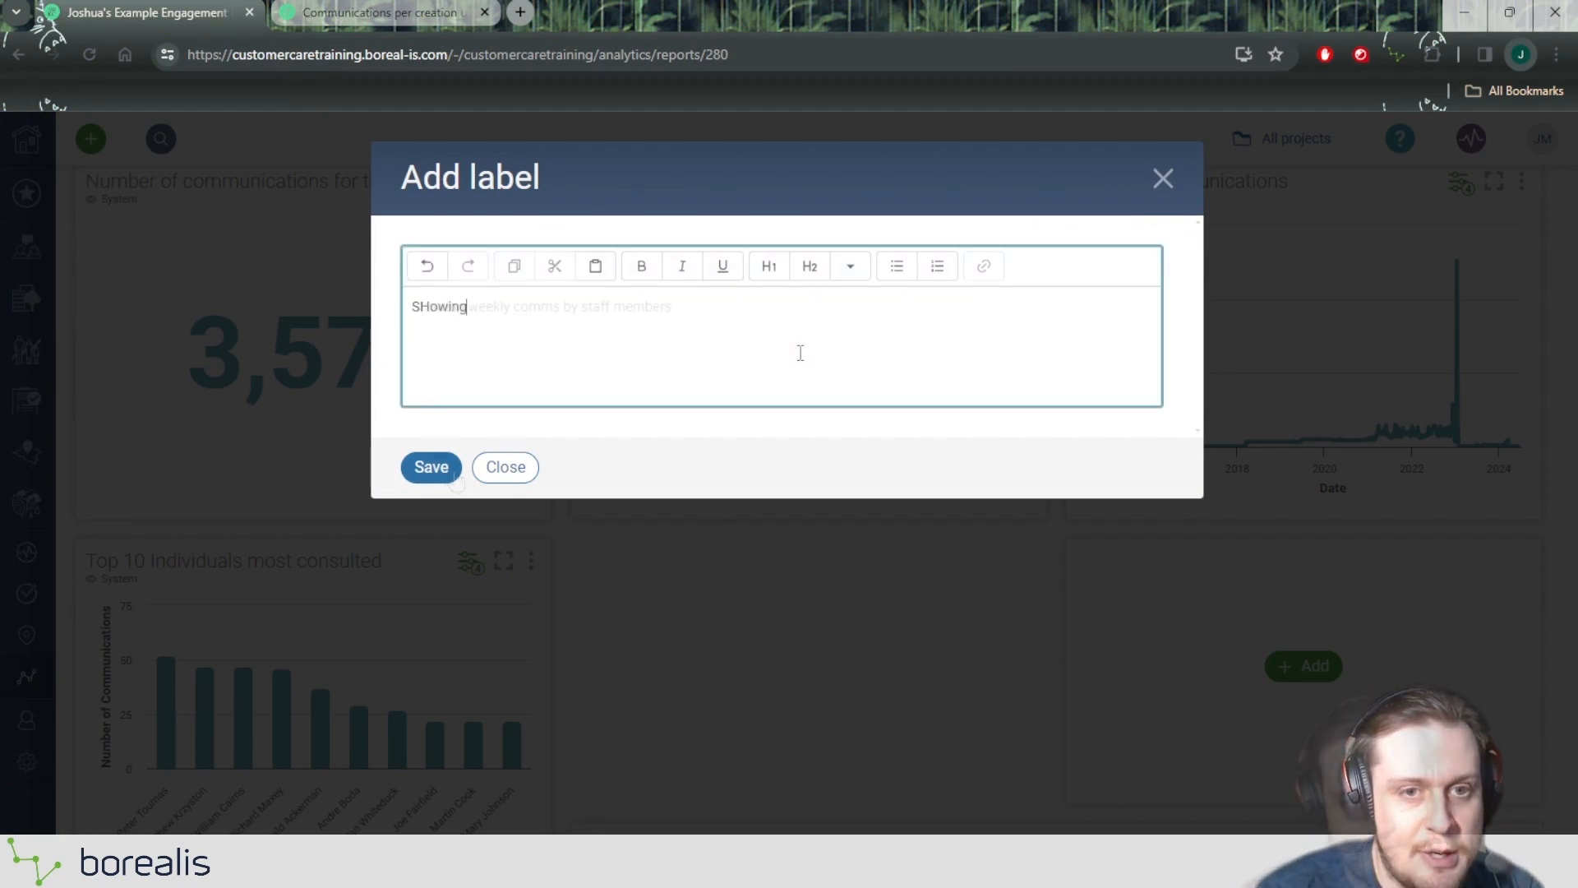
left_click(444, 475)
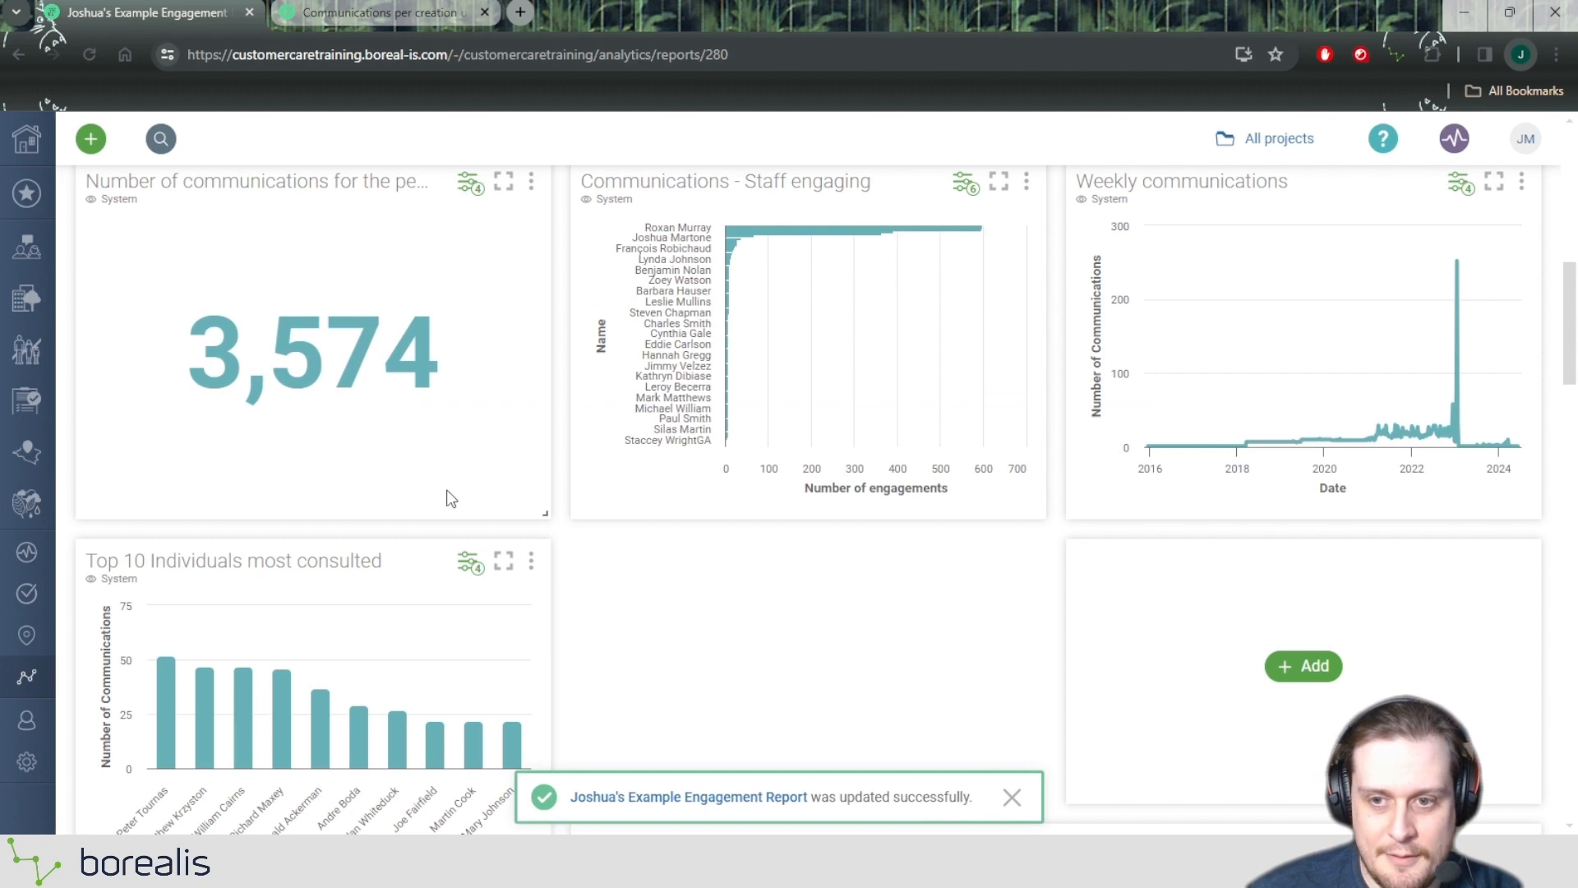
scroll(1027, 586, "down", 1)
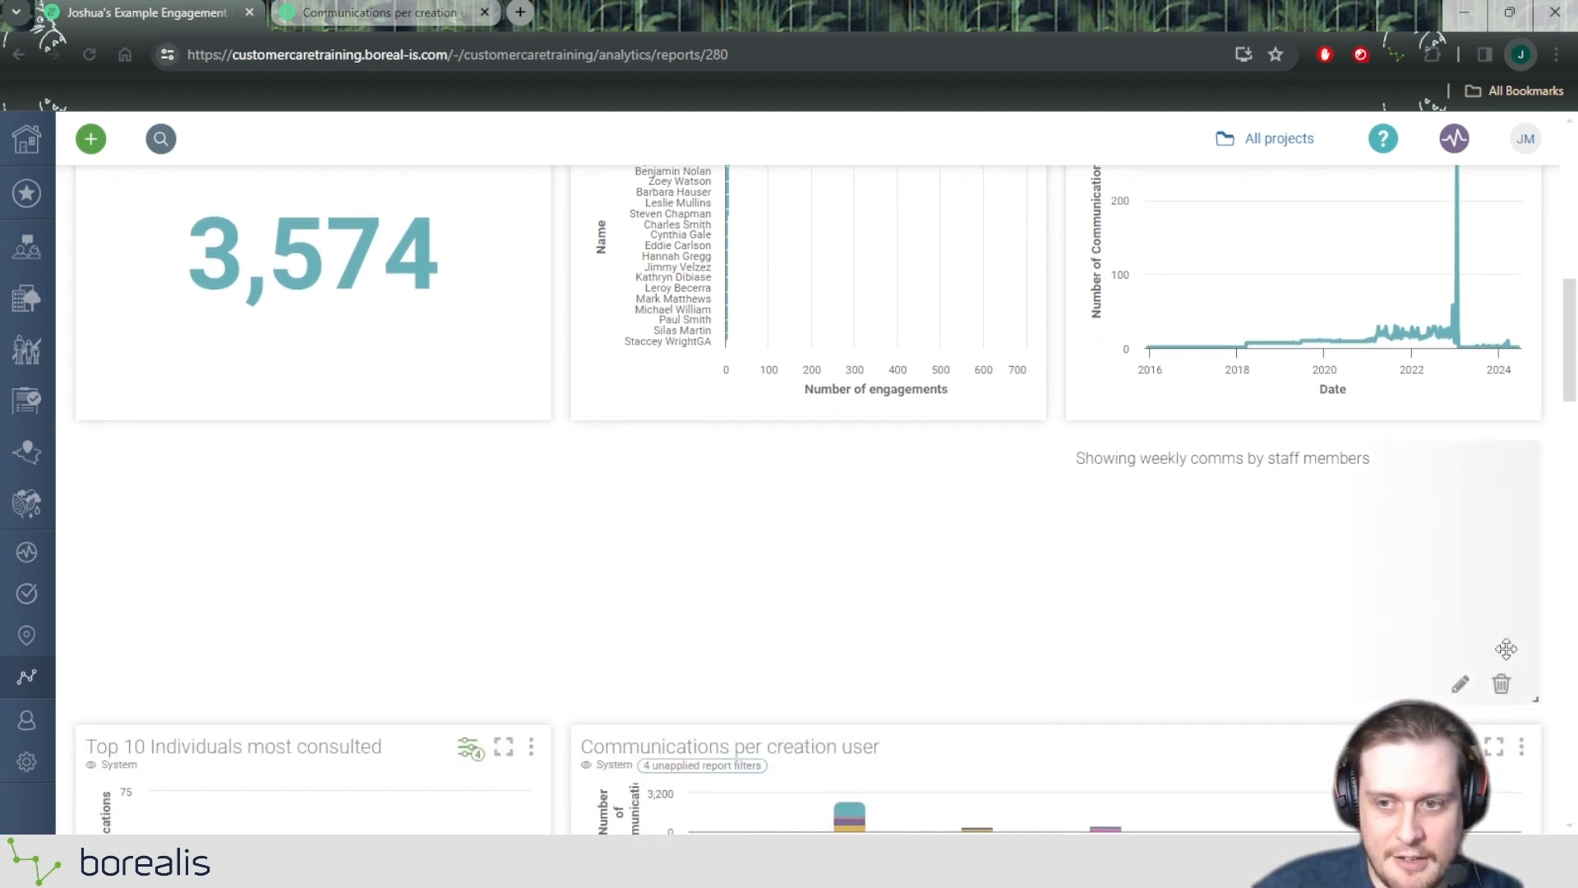
scroll(836, 657, "down", 1)
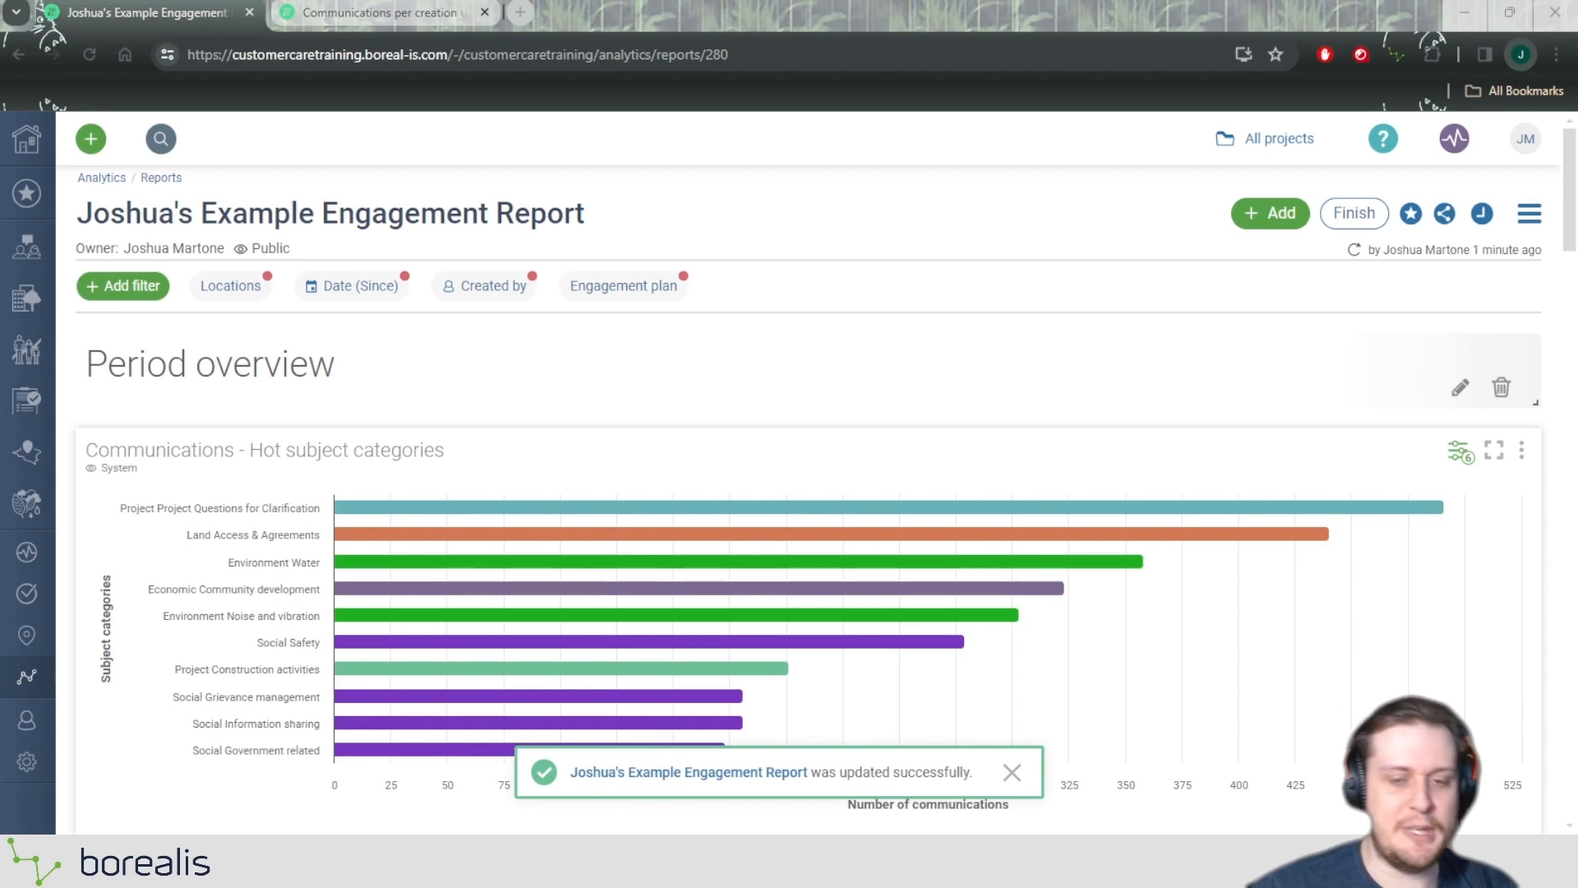
scroll(807, 493, "down", 15)
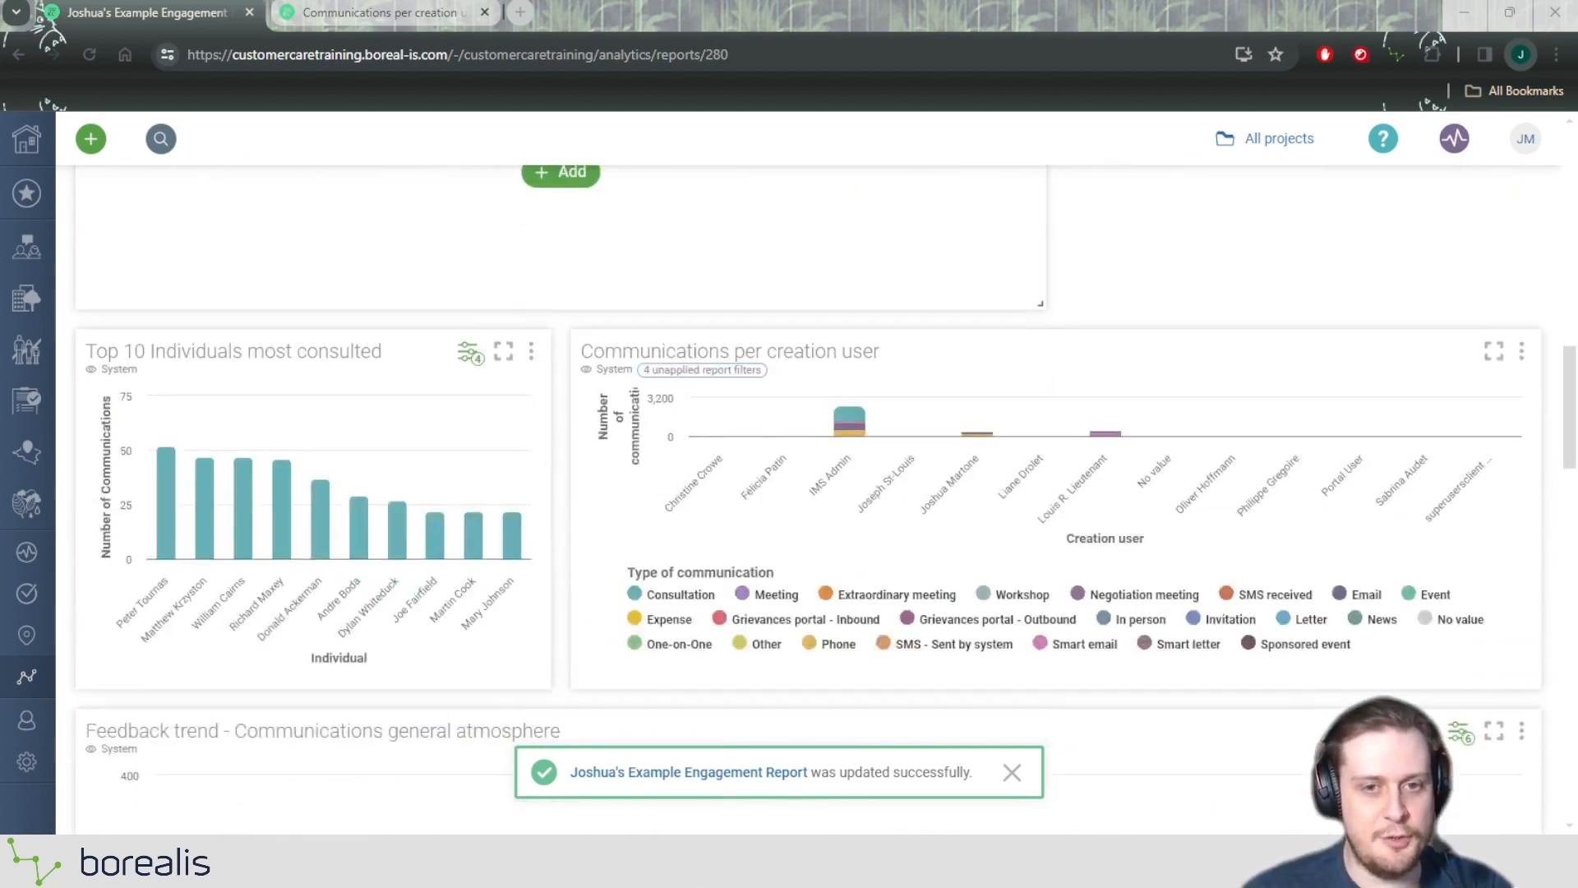
scroll(732, 454, "up", 15)
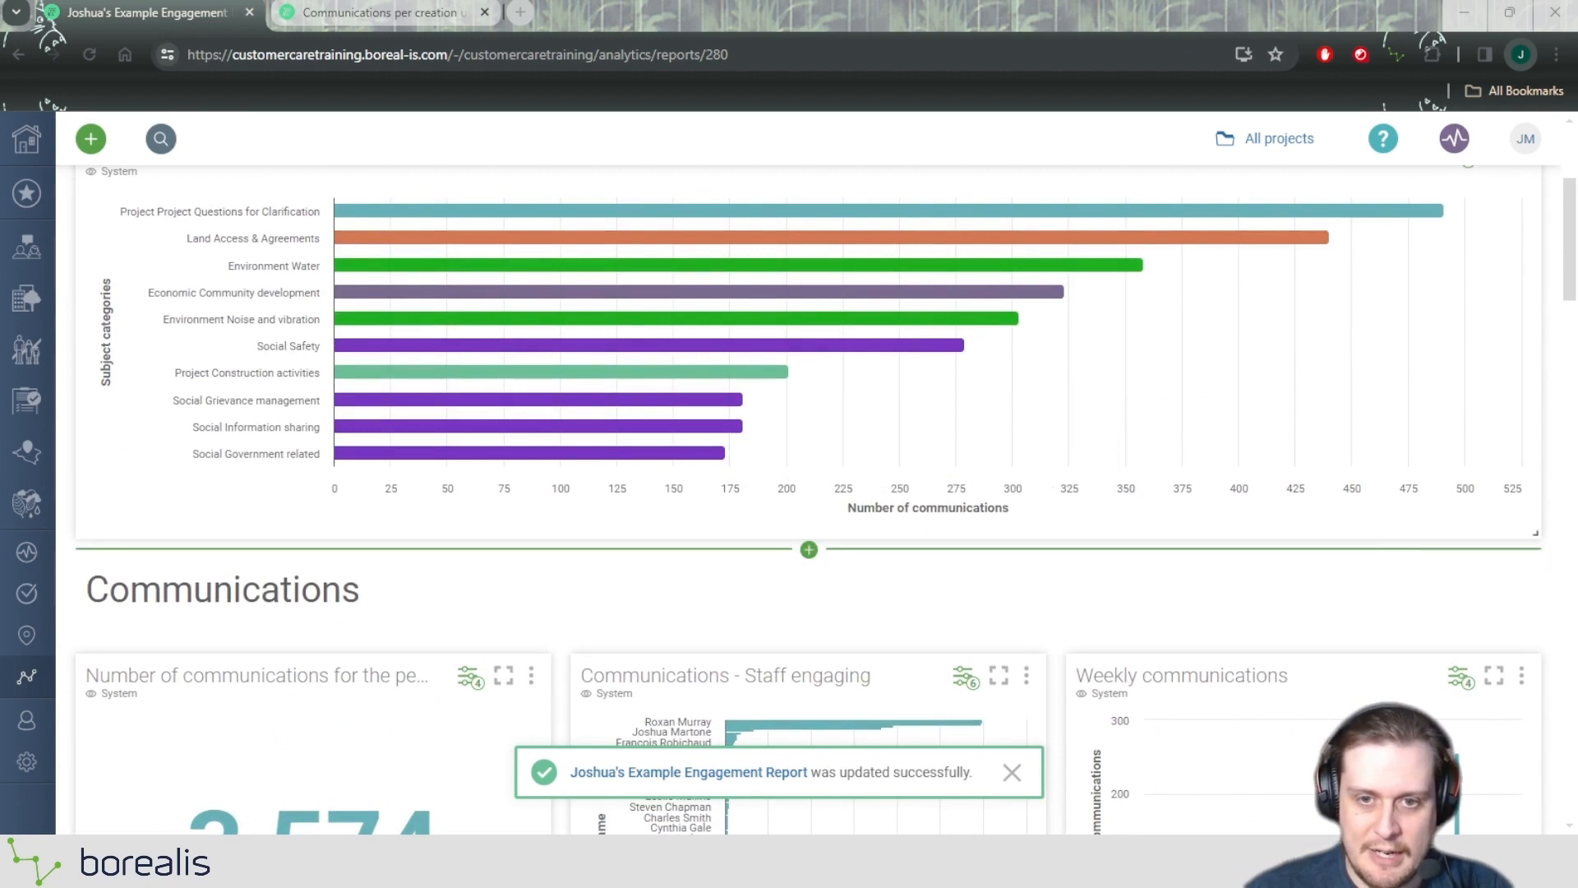
scroll(808, 549, "up", 1)
left_click(809, 647)
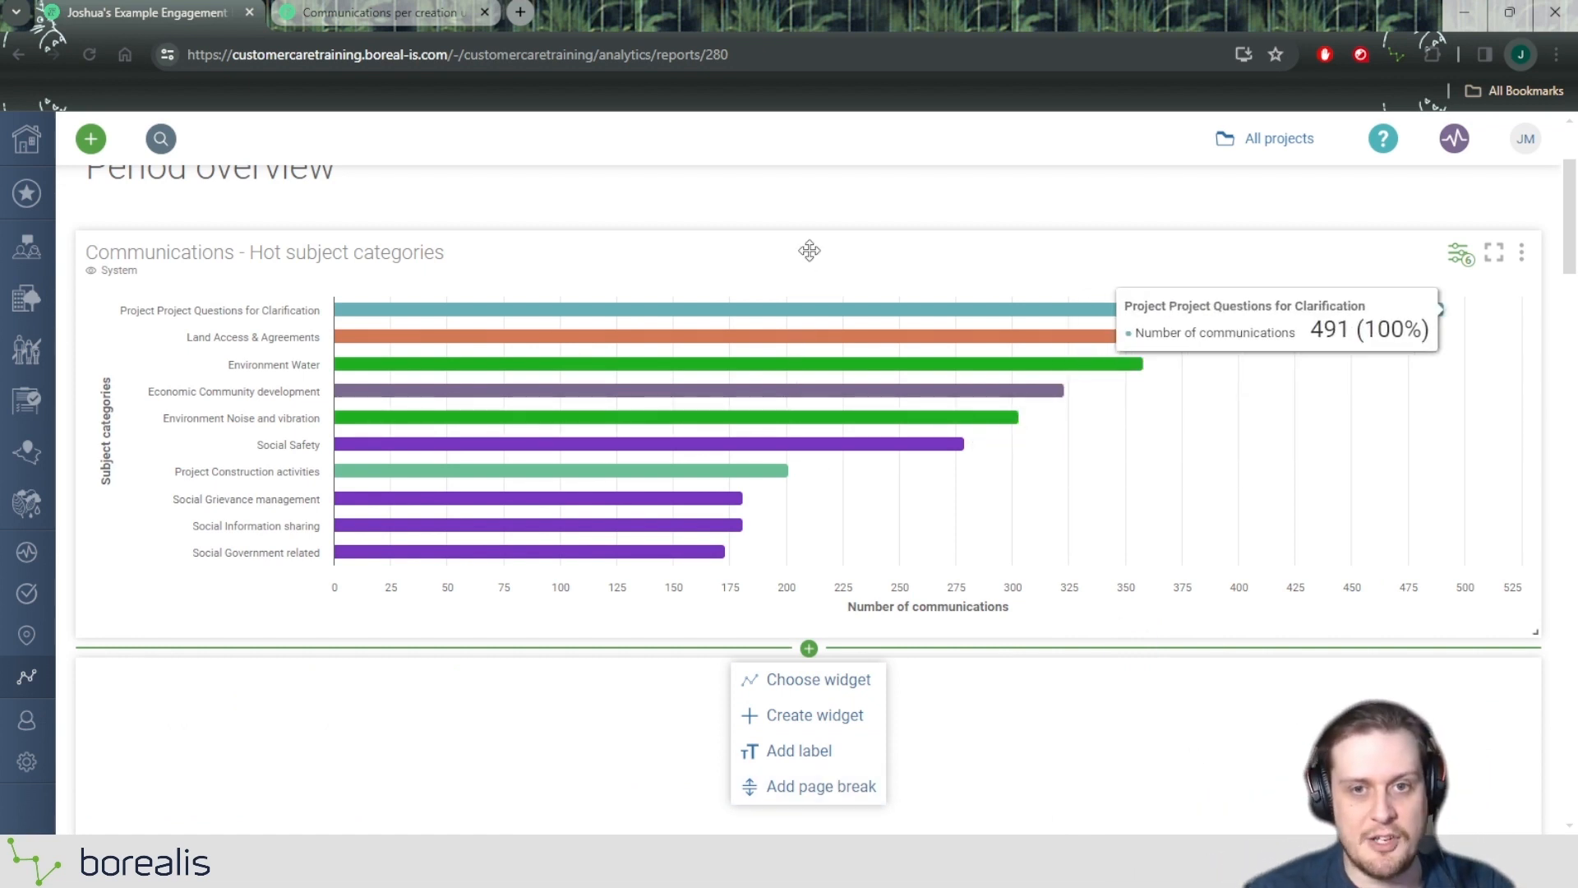
scroll(873, 169, "up", 3)
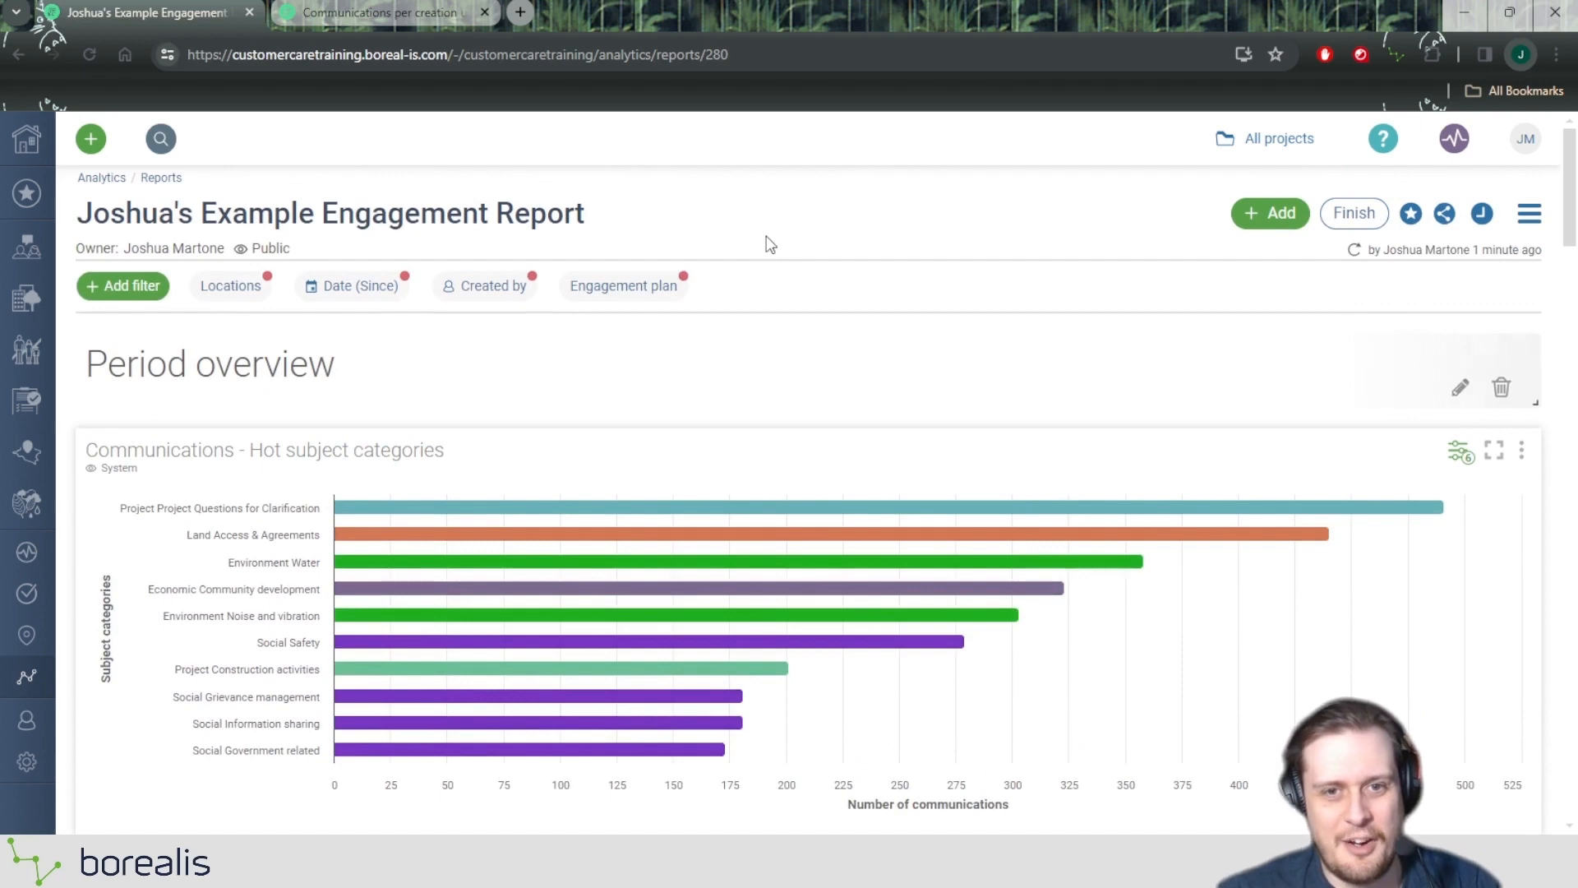
Insert a page break below the "Latest communications" widget at the end of the report.
scroll(834, 288, "down", 15)
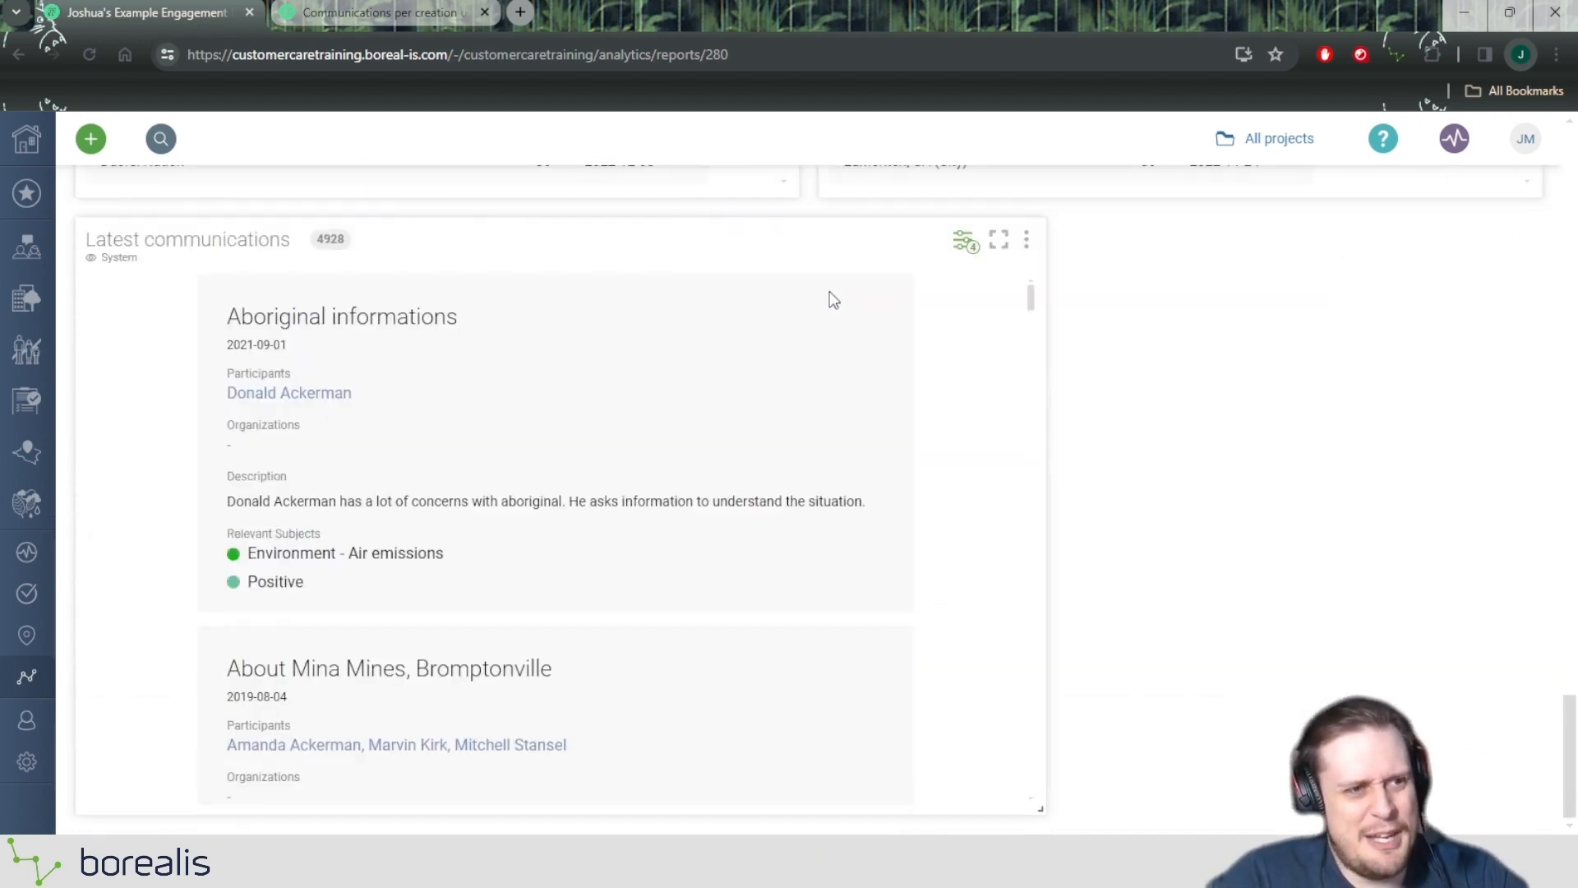
left_click(561, 825)
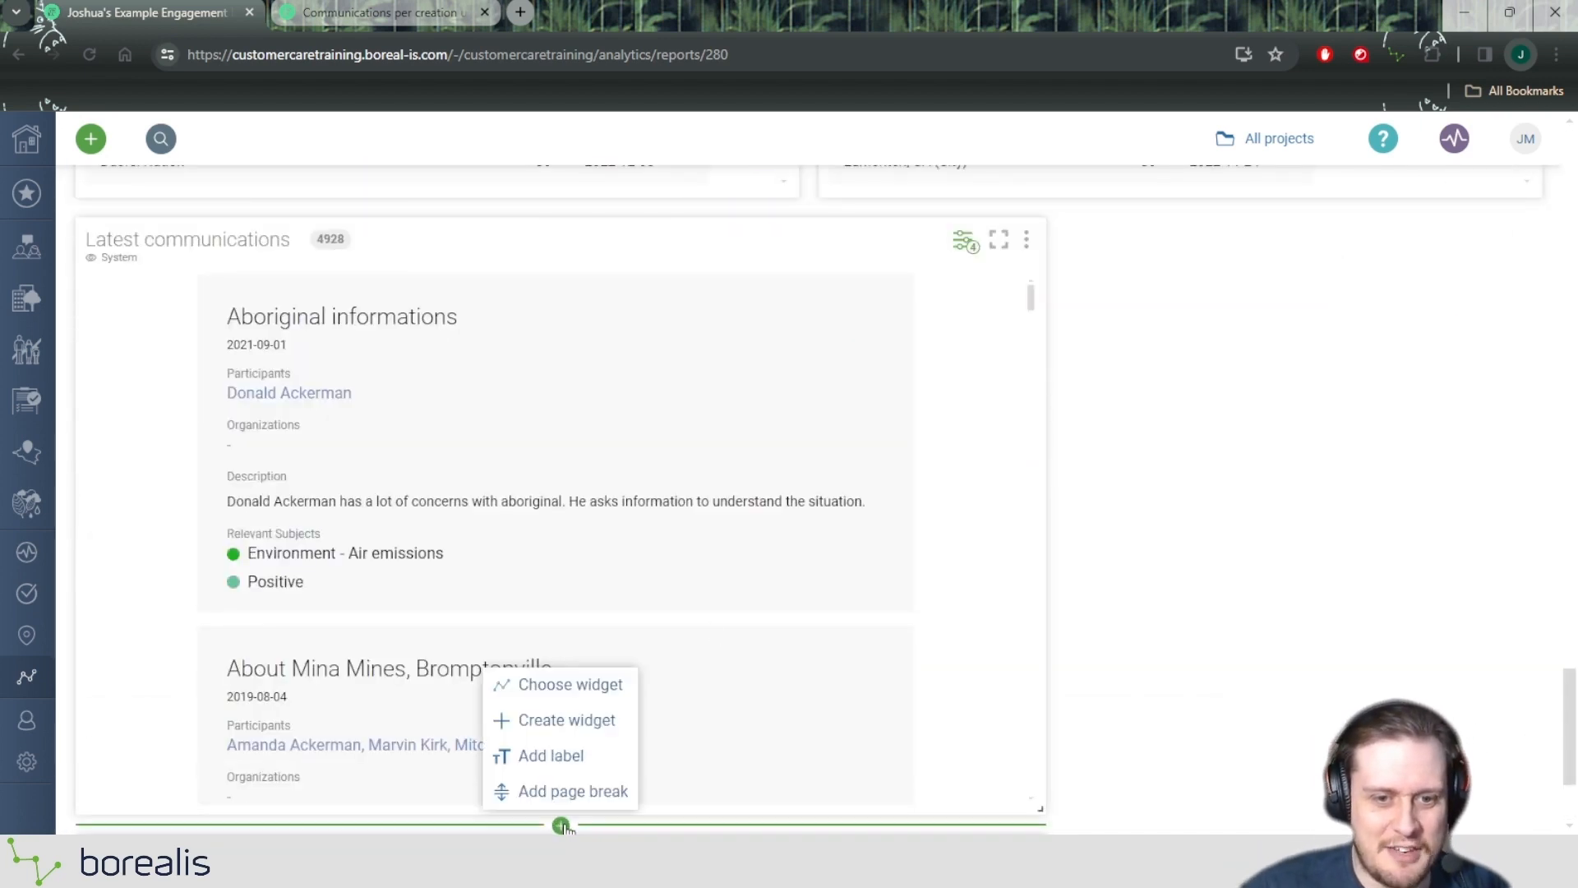
left_click(575, 791)
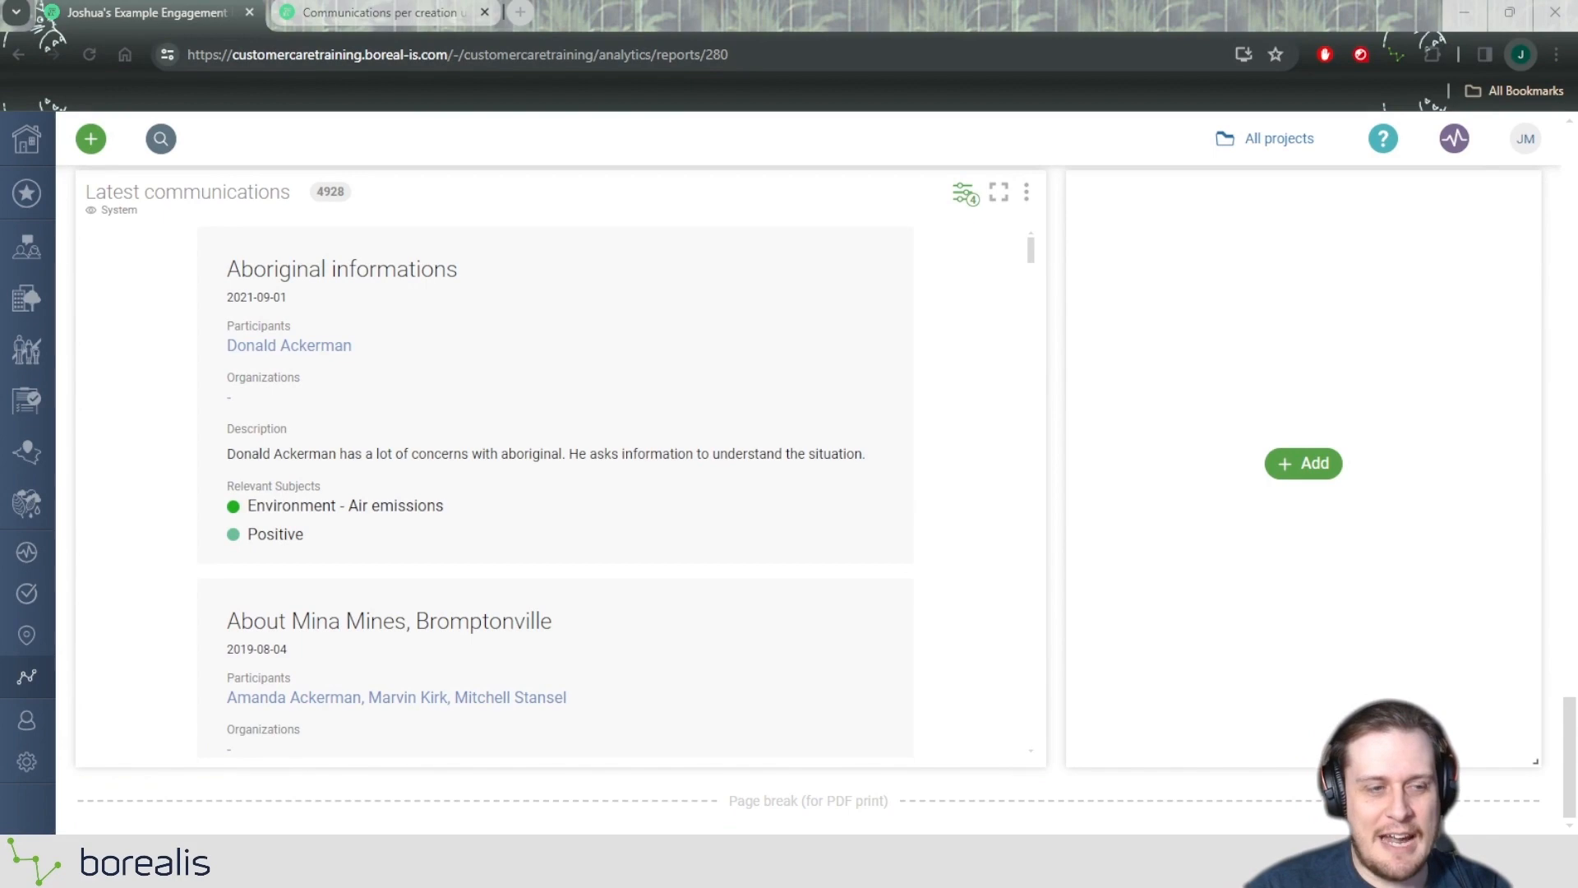
Finish editing the engagement report and return it to its normal viewing mode.
scroll(809, 493, "up", 20)
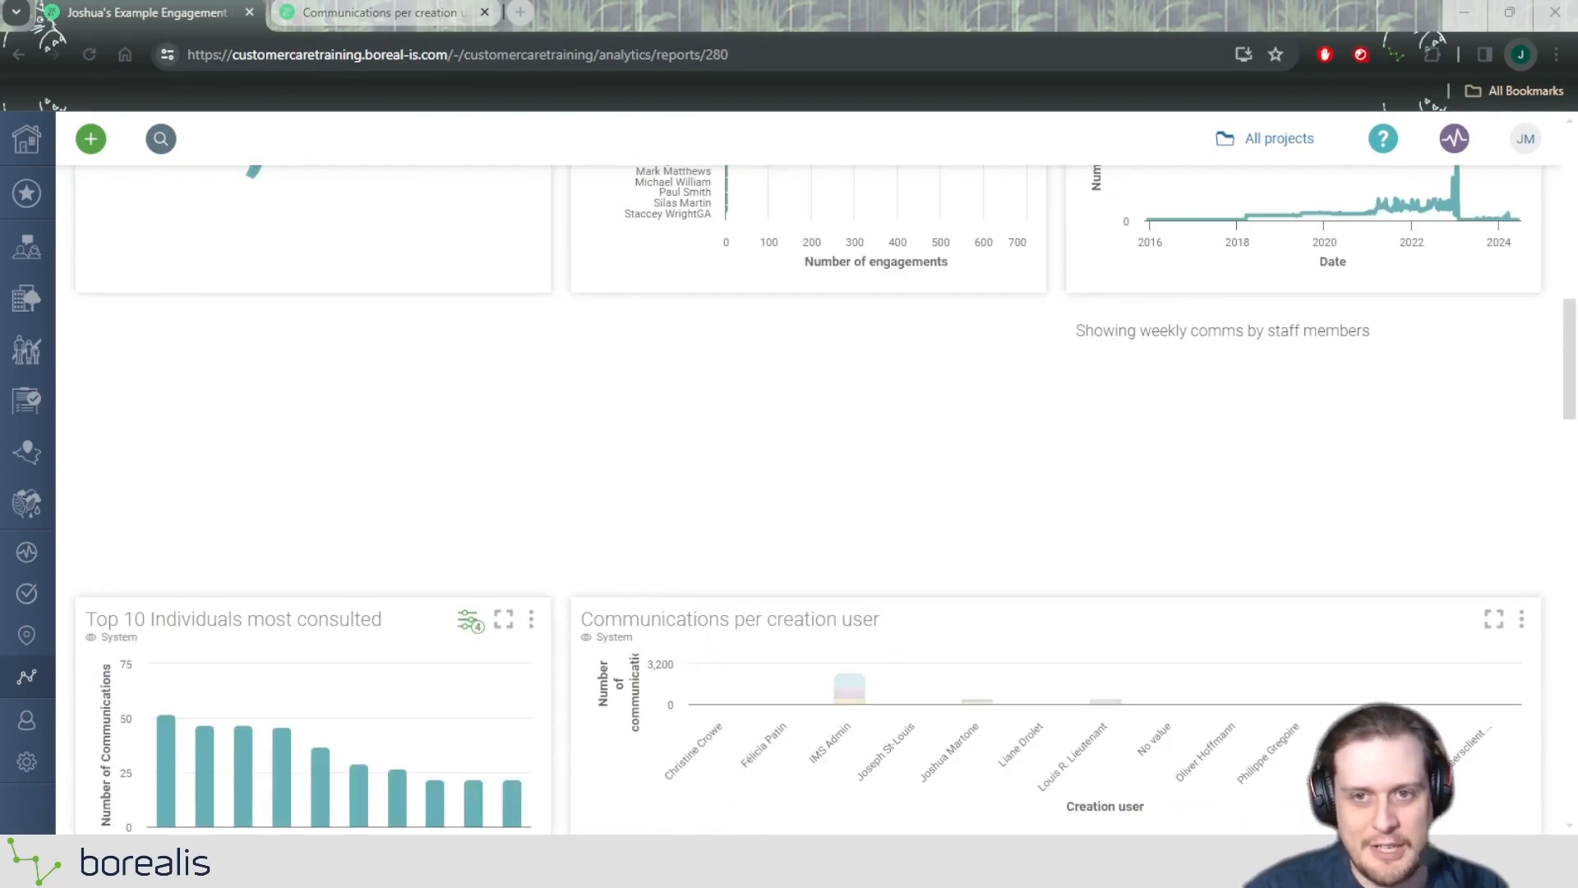
scroll(823, 479, "up", 1)
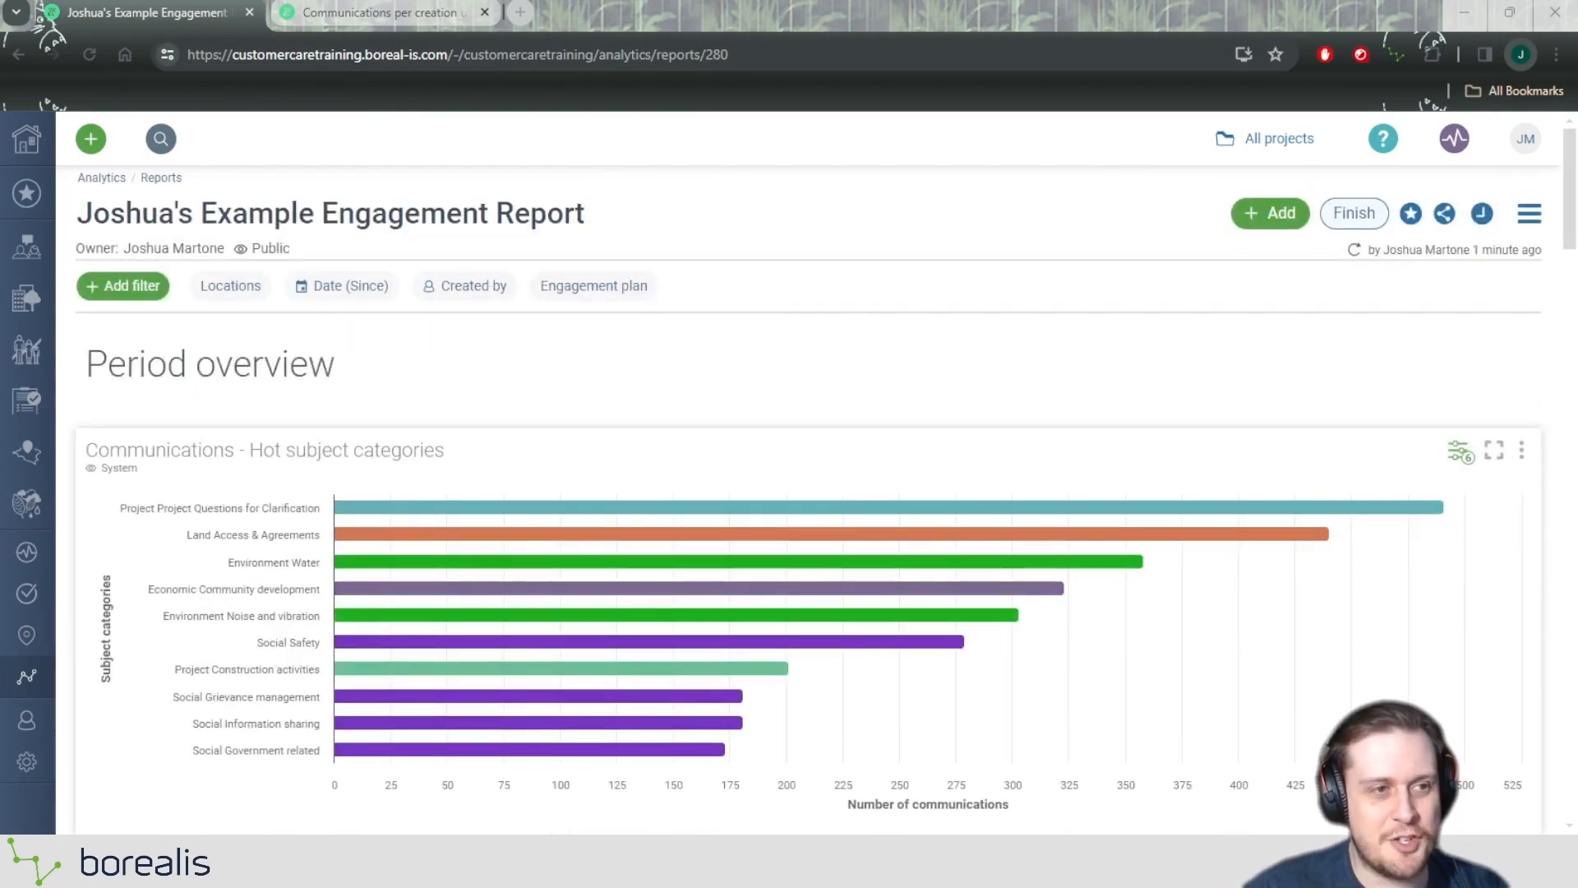
left_click(1357, 211)
left_click(1355, 213)
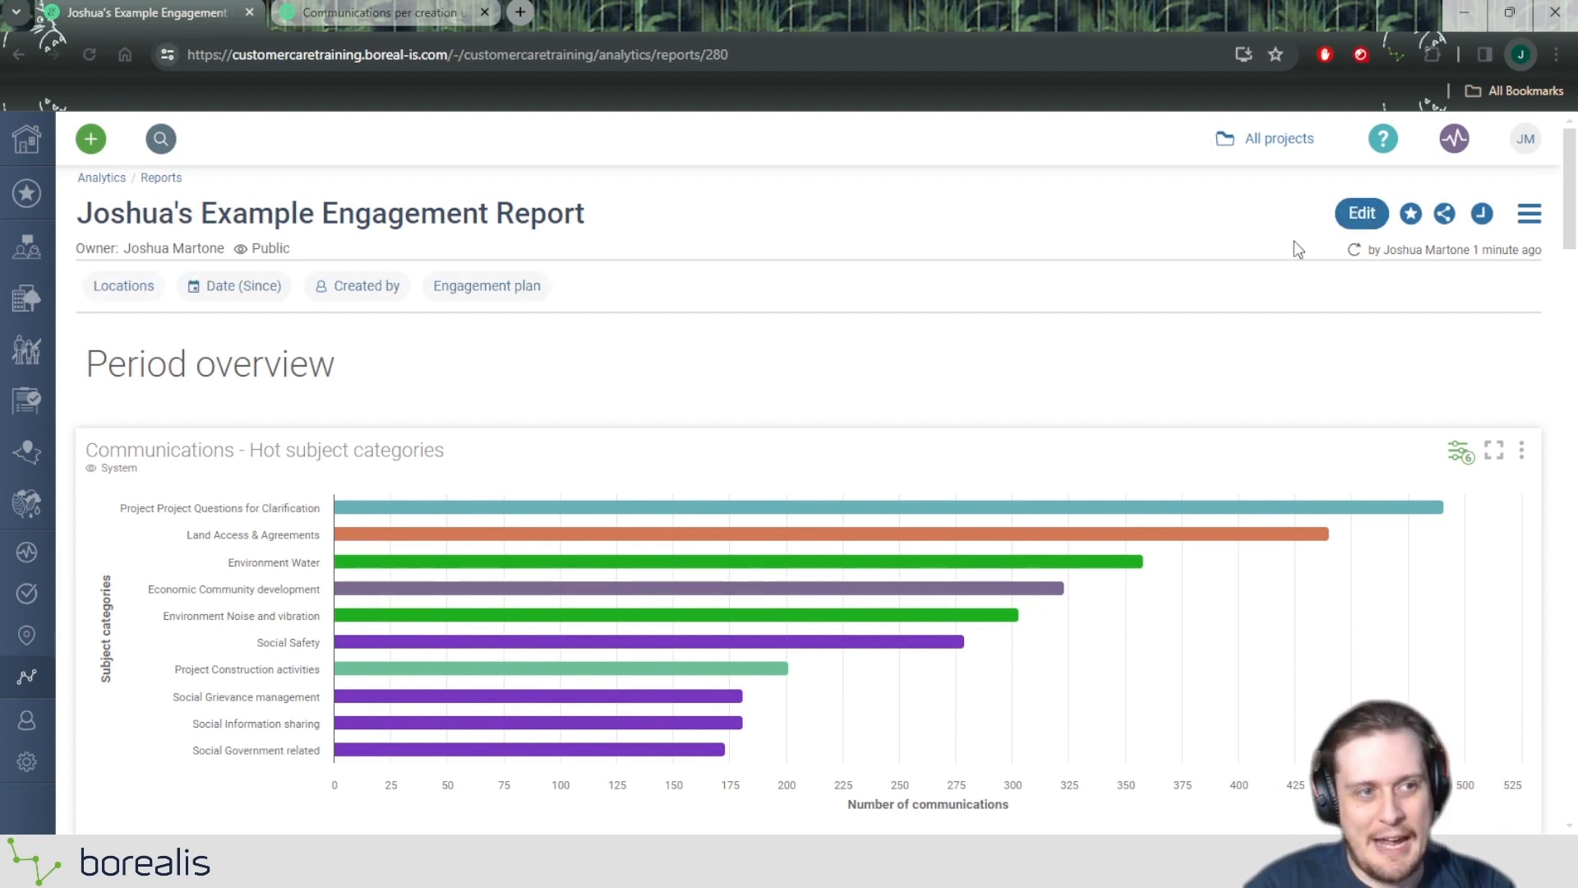